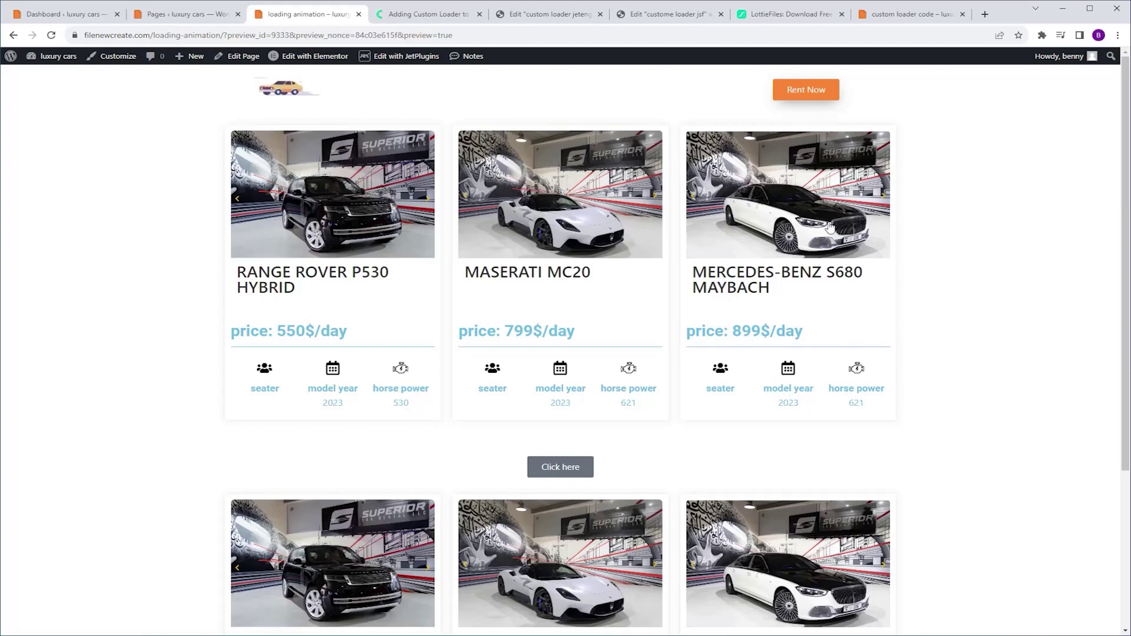
Step: Load four more rows of cars on the demo page, then bring up the custom loader help article
left_click(557, 477)
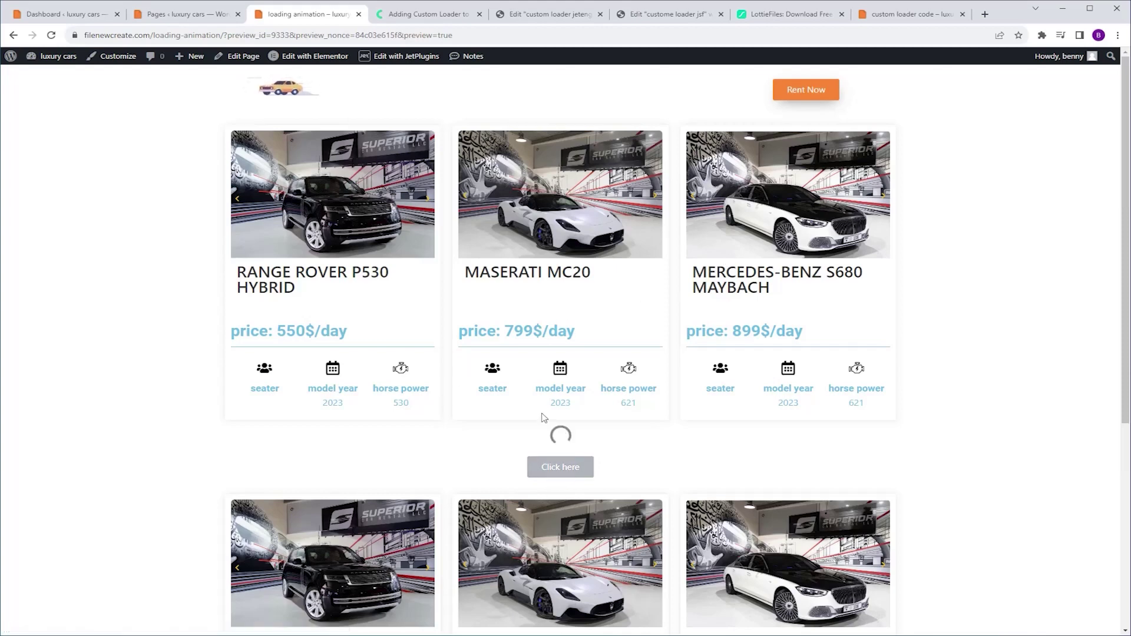
scroll(547, 435, "down", 5)
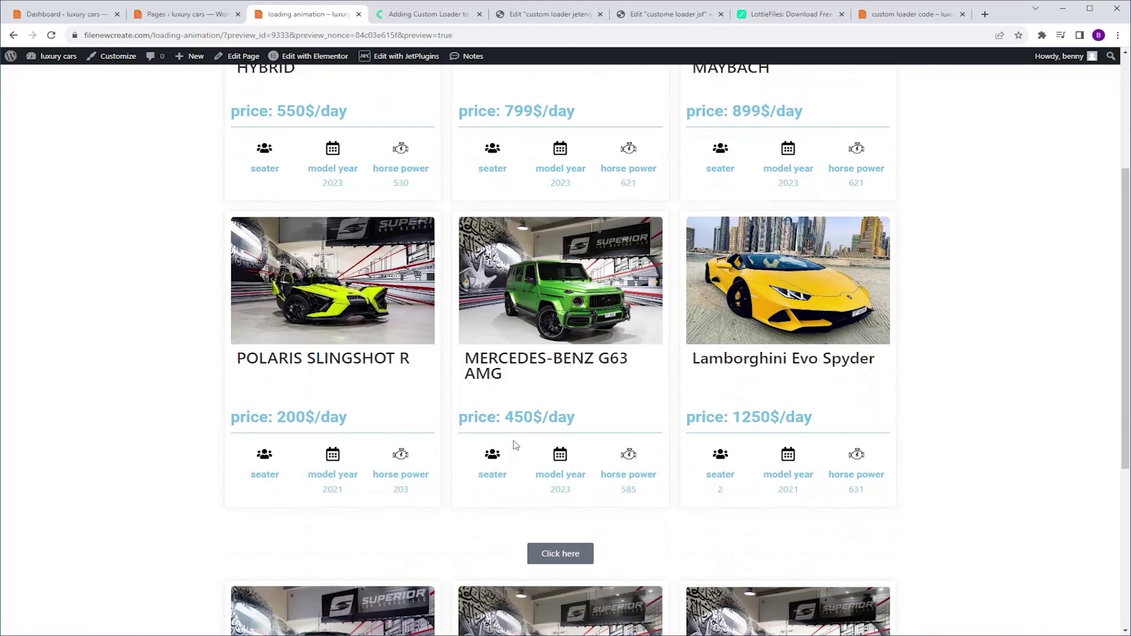
left_click(564, 500)
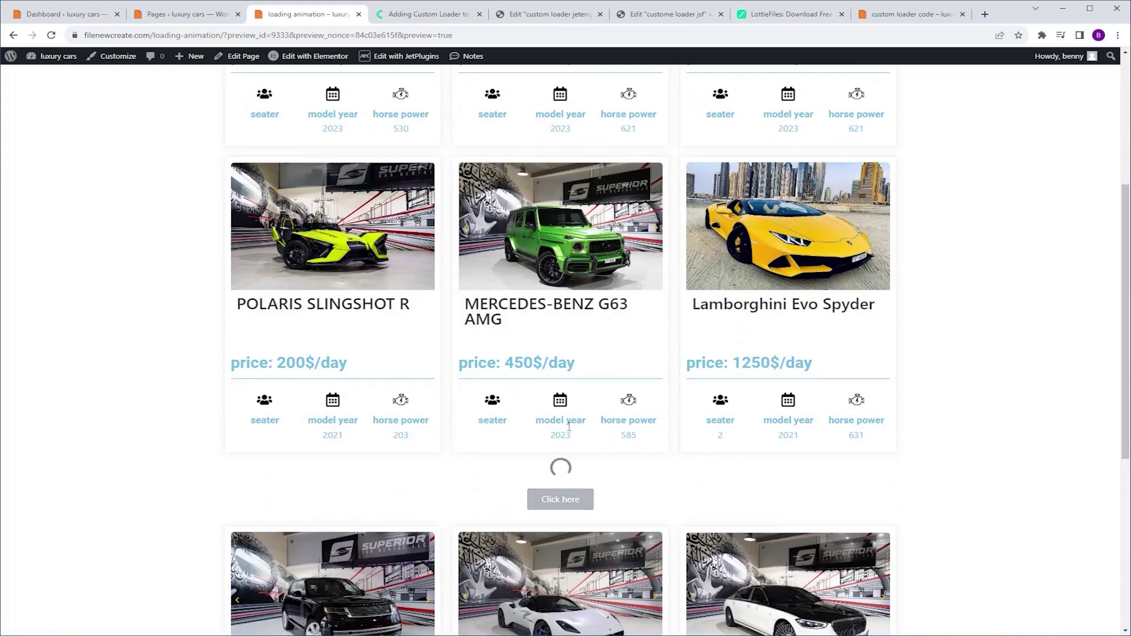
scroll(538, 429, "down", 10)
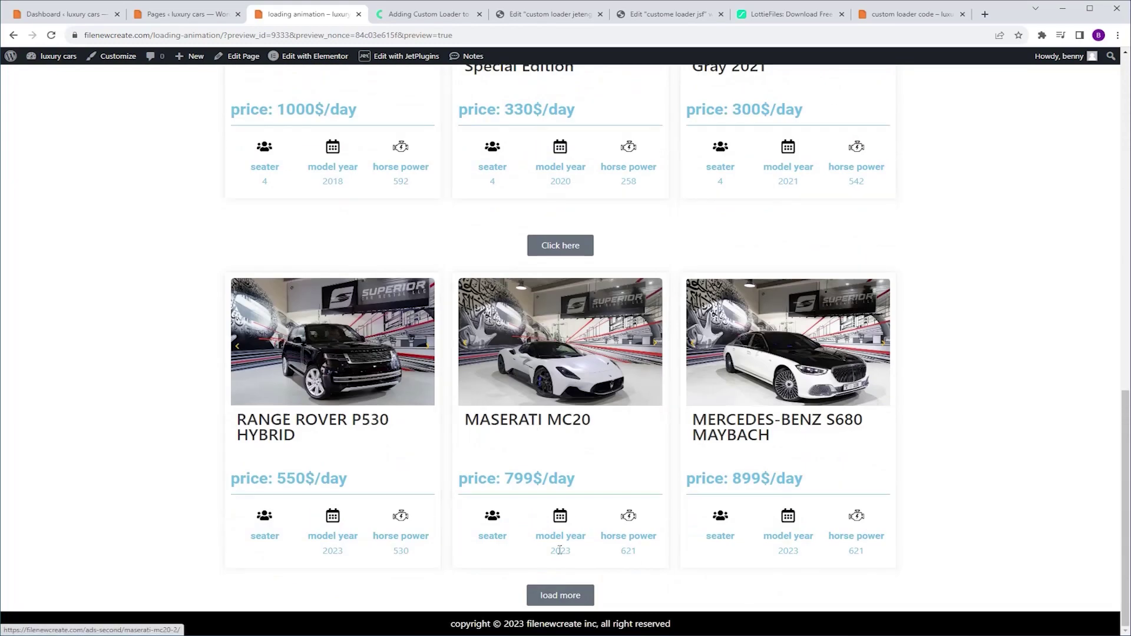
left_click(558, 595)
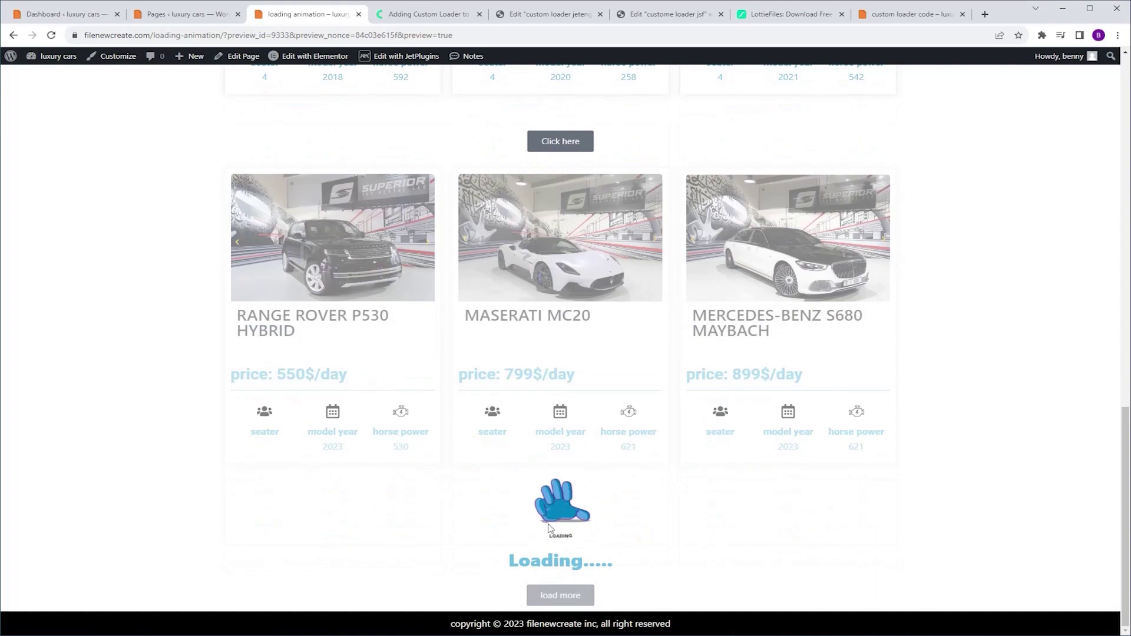
scroll(546, 490, "down", 2)
scroll(546, 490, "down", 3)
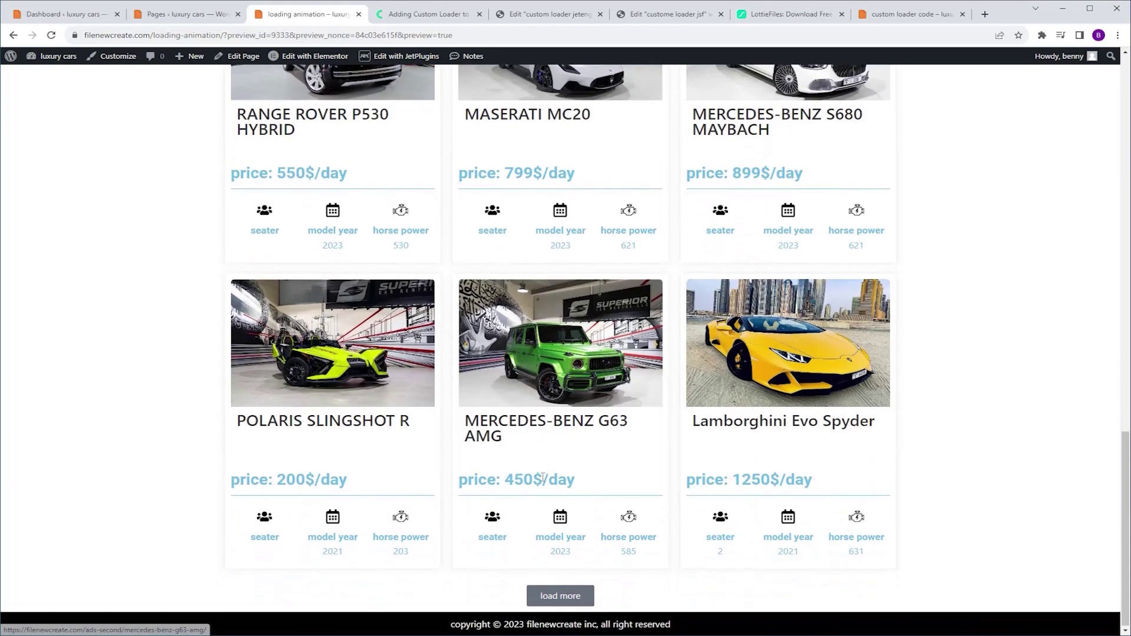
left_click(547, 597)
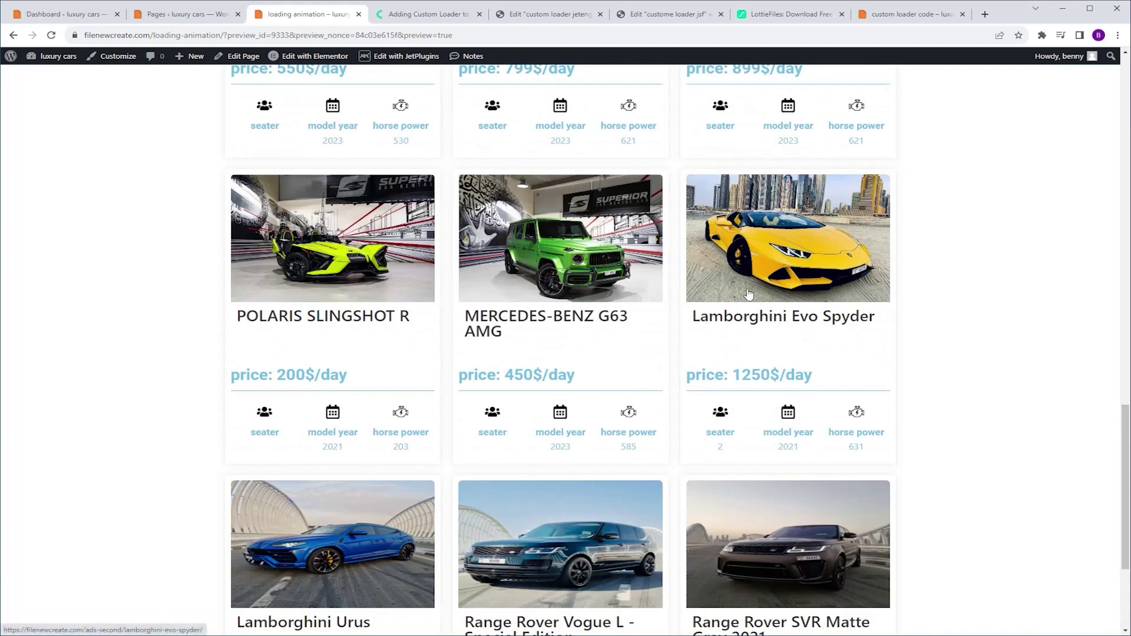
left_click(429, 14)
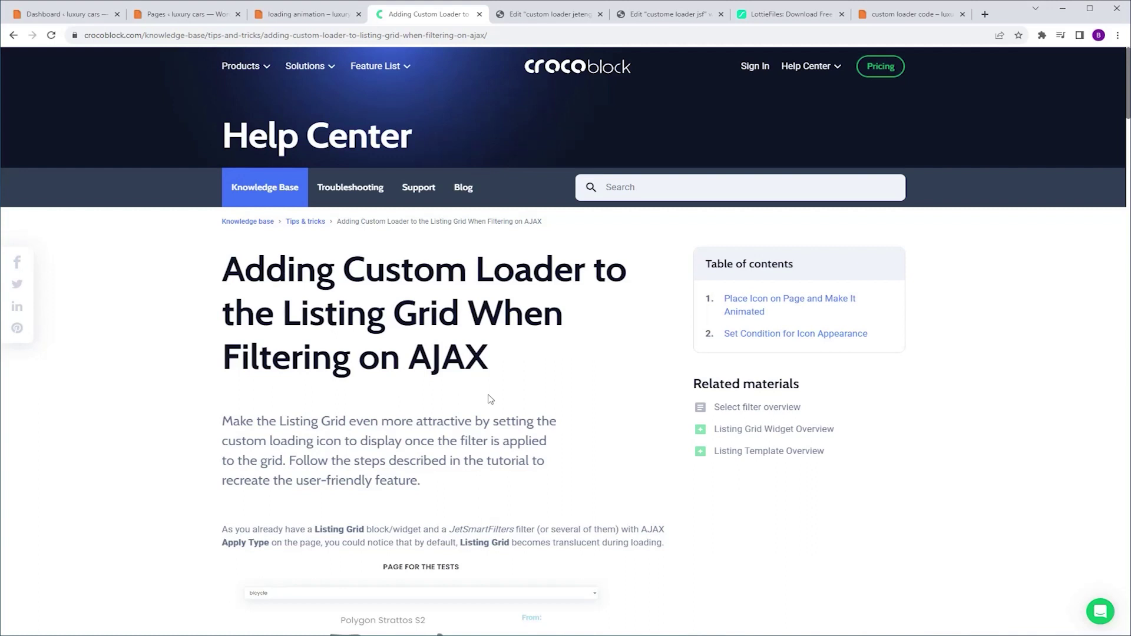
Step: Switch to the 'custom loader jetengine' page editor and begin adding a new section
left_click(550, 15)
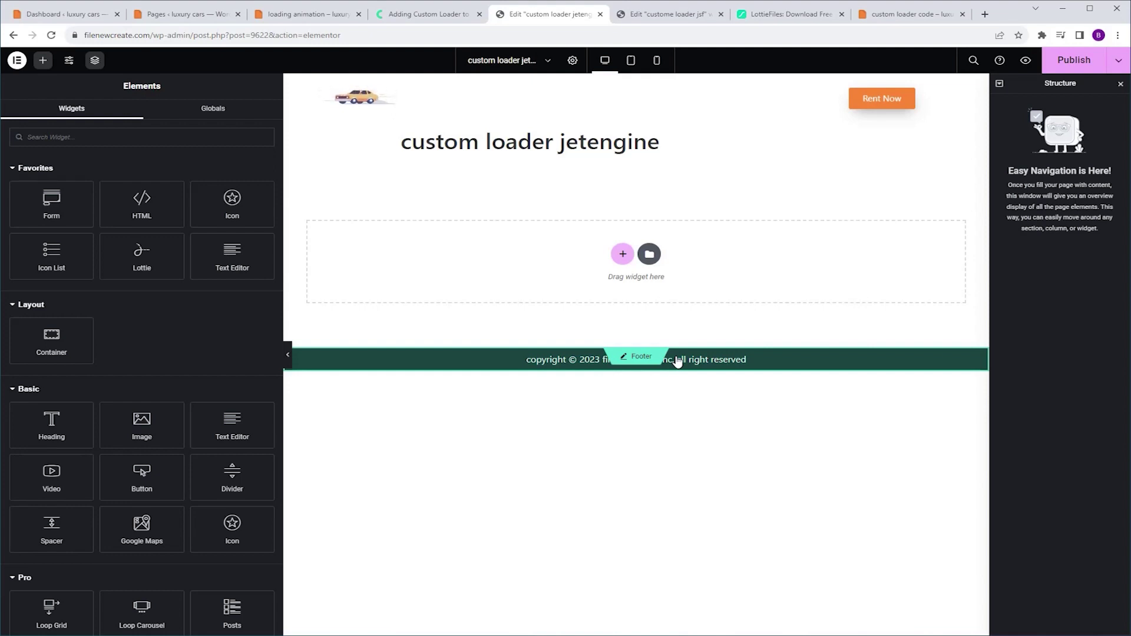
left_click(623, 254)
Step: Add a single-column Flexbox container and rename it listingContainer
left_click(593, 299)
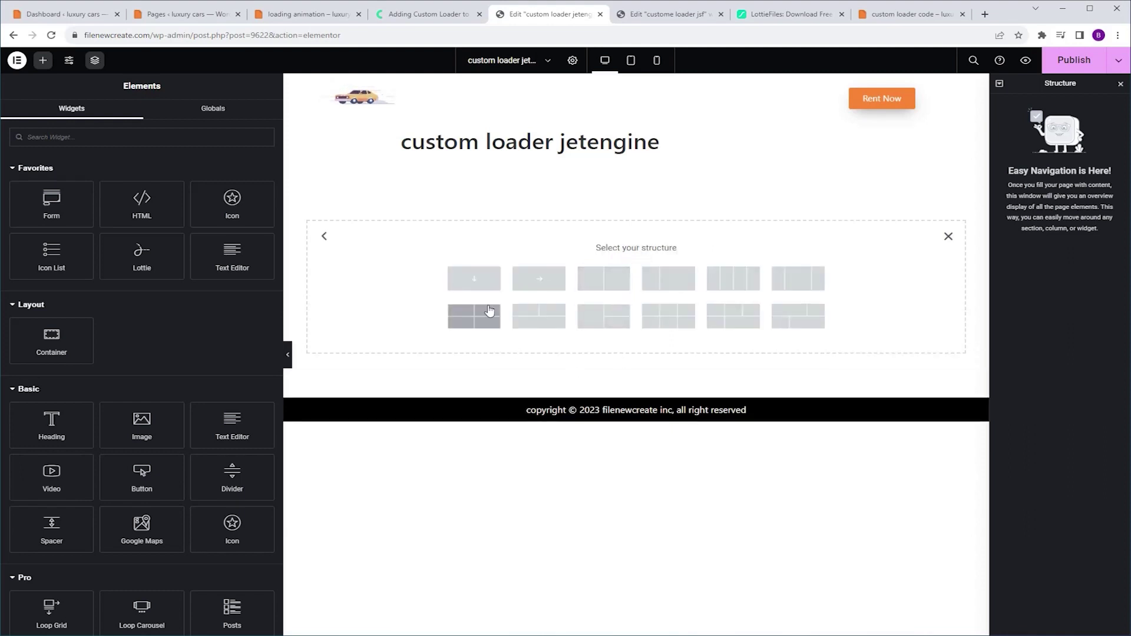
left_click(480, 286)
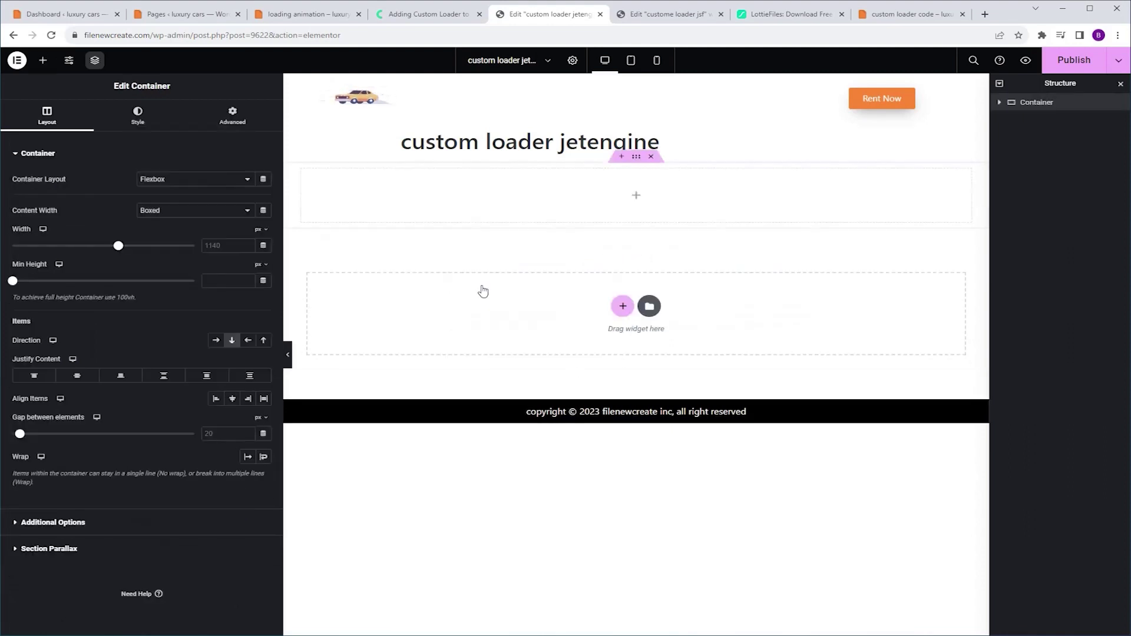
double_click(1038, 106)
type("listing")
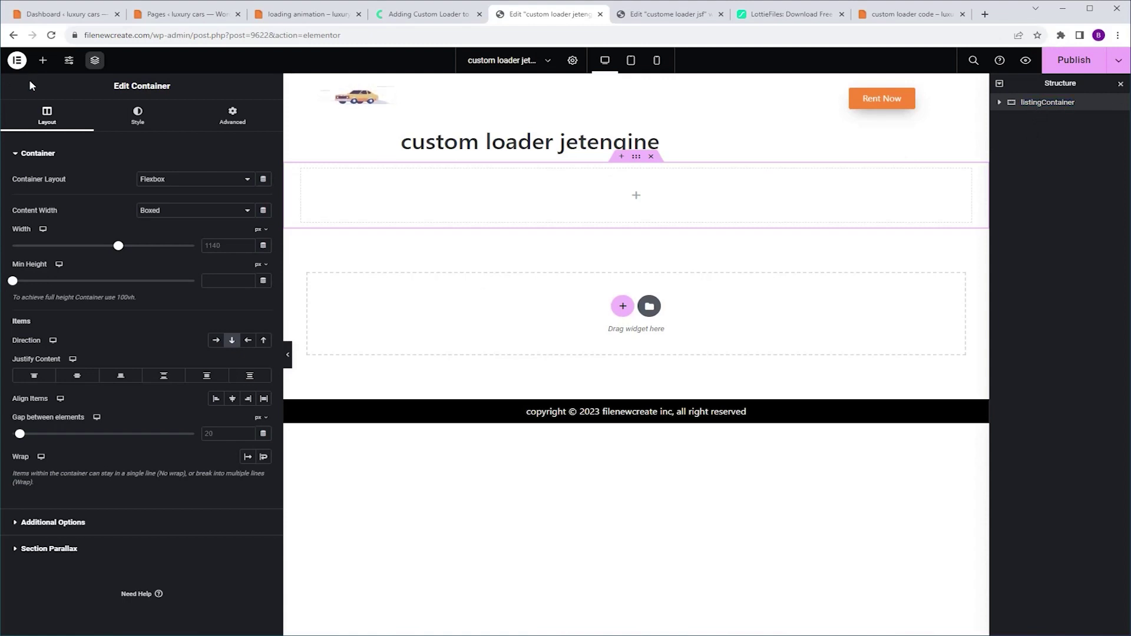
Step: Add a Listing Grid showing 'car listing' with Posts number set to 3
left_click(42, 60)
type("listing grid")
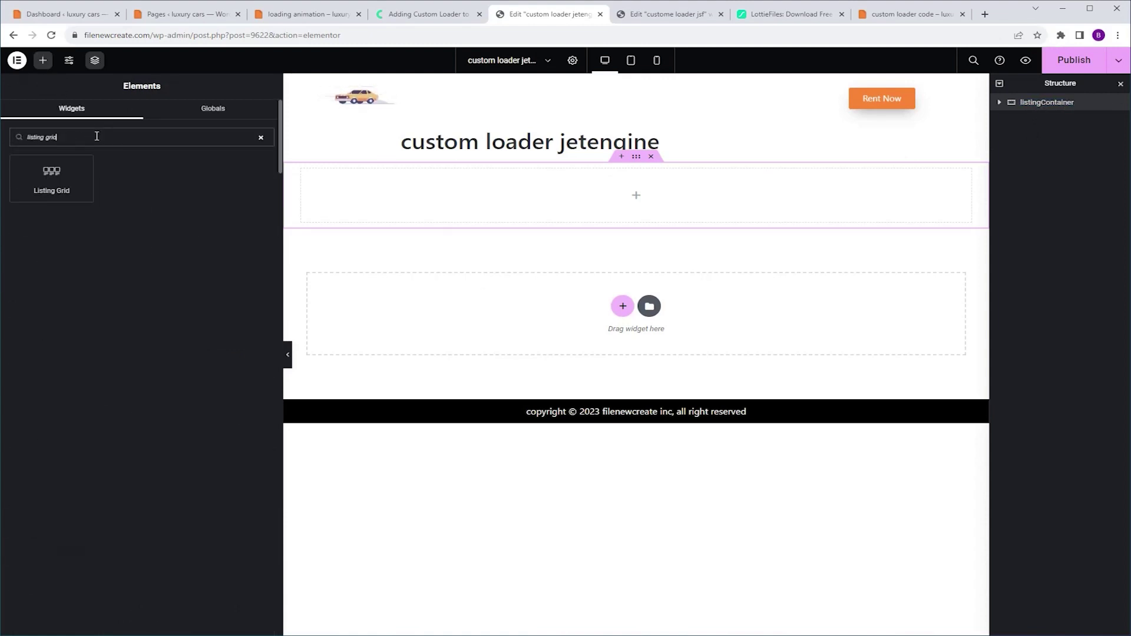
left_click(49, 179)
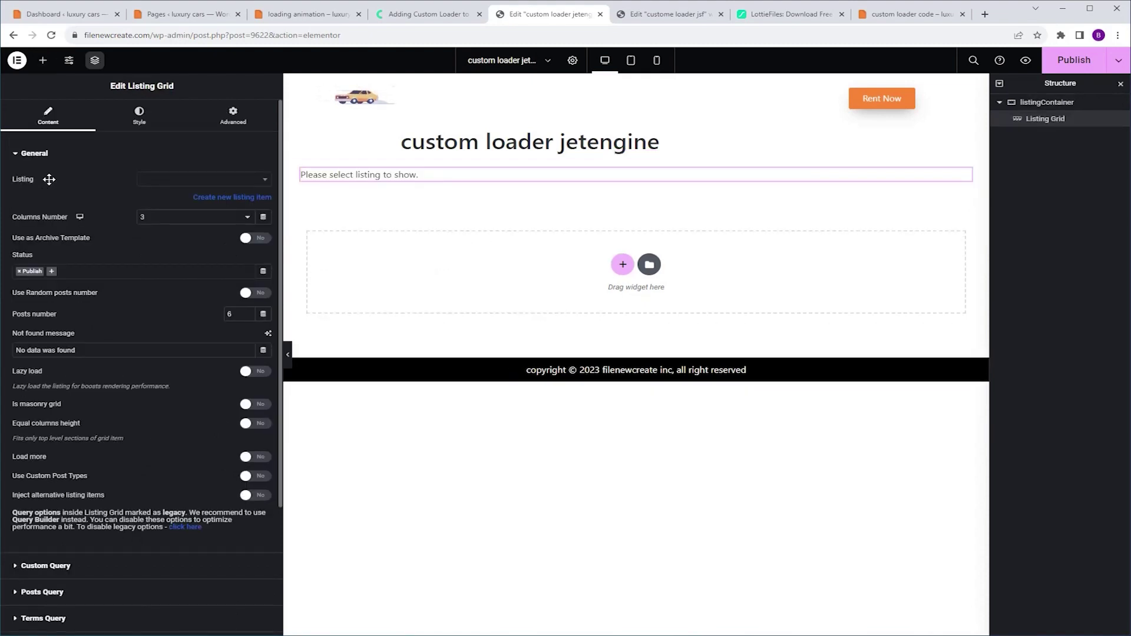
left_click(207, 181)
type("car")
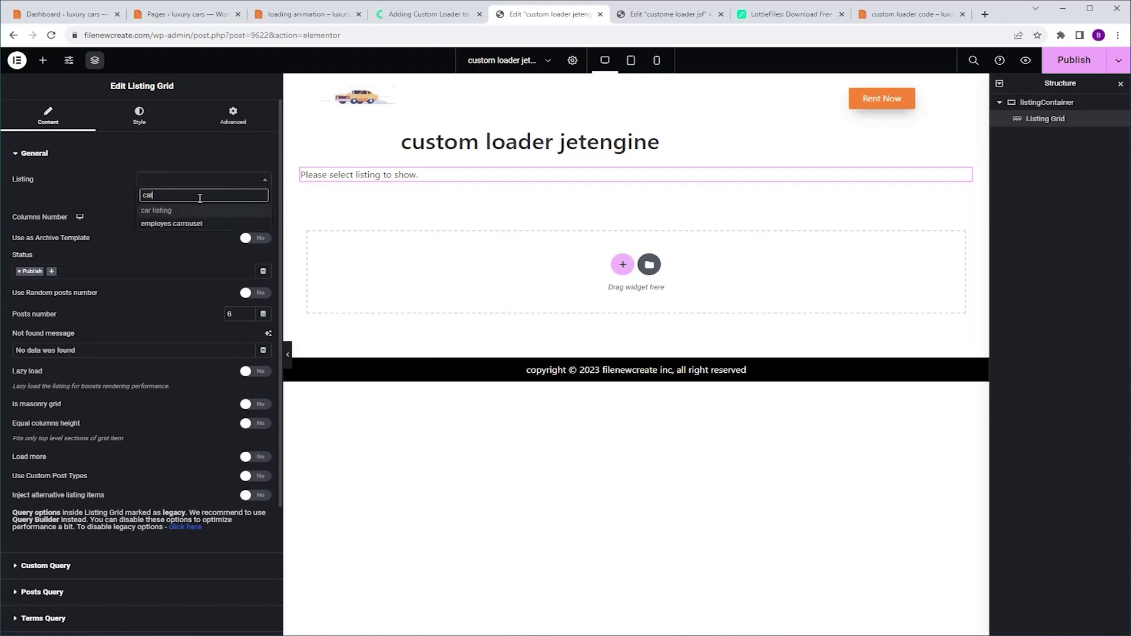
left_click(198, 217)
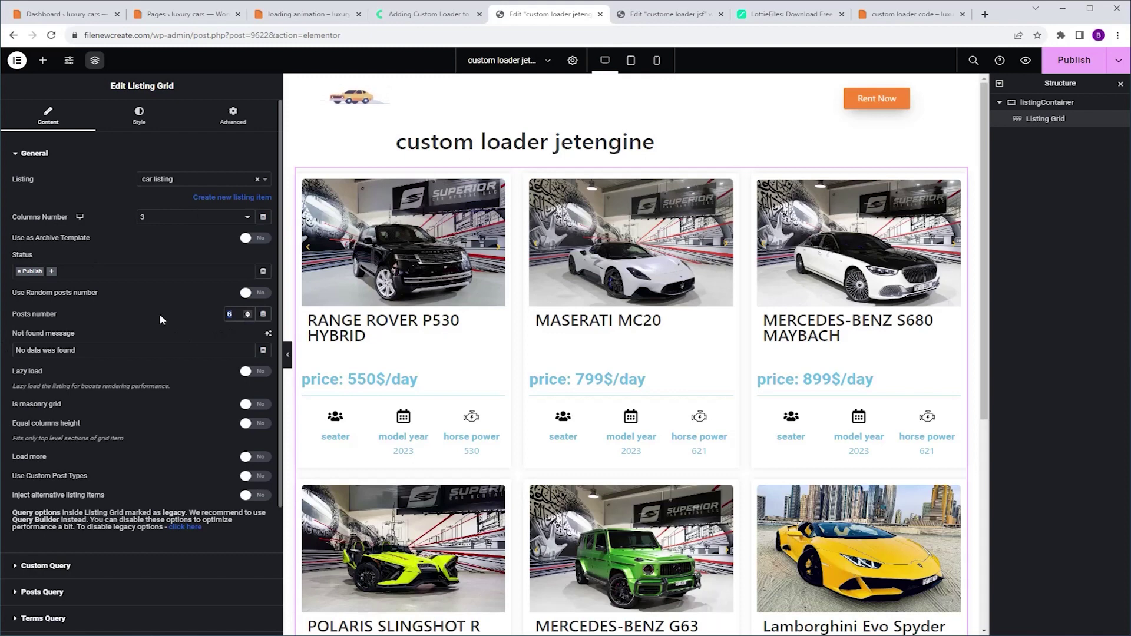
type("3")
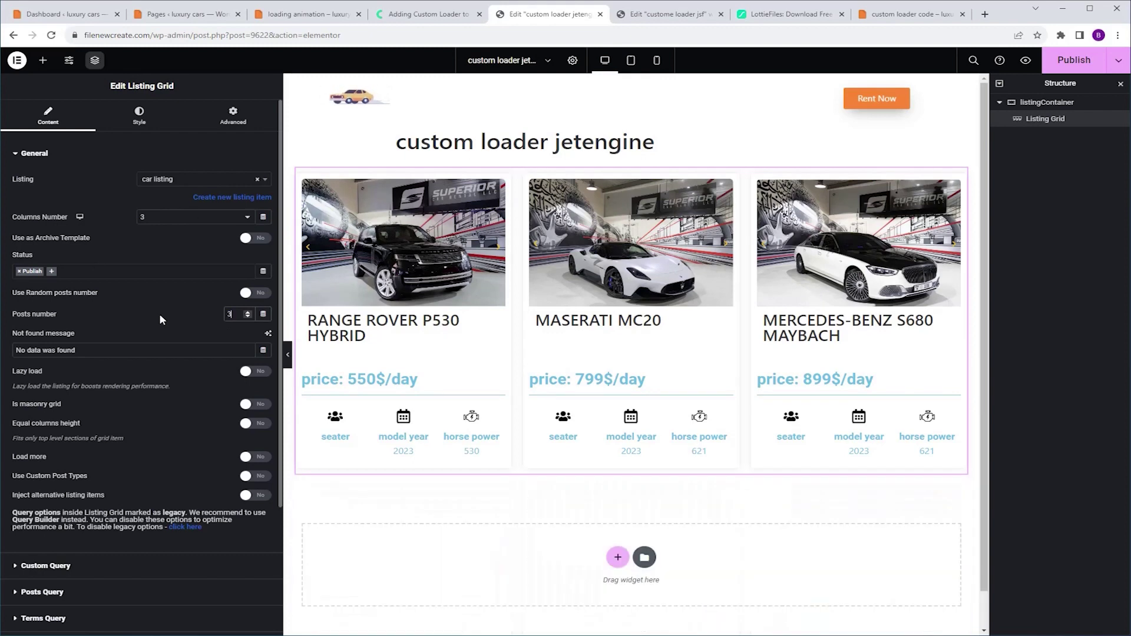
left_click(42, 62)
Step: Place a new container below the car grid and name it 'custom loader'
left_click_drag(58, 336, 629, 454)
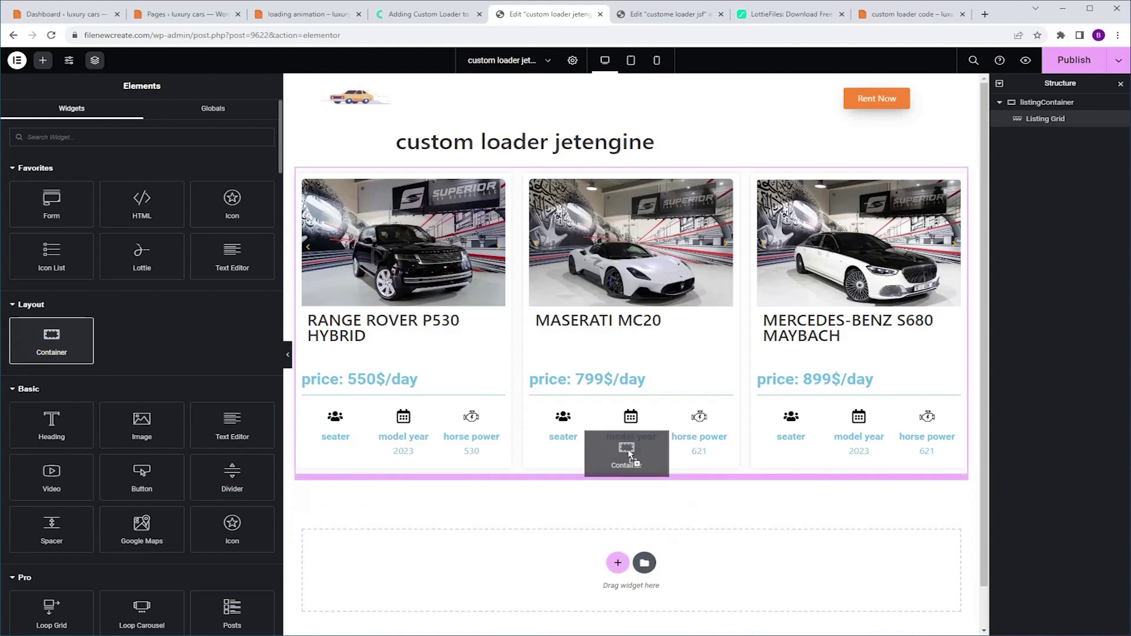
left_click_drag(629, 454, 629, 452)
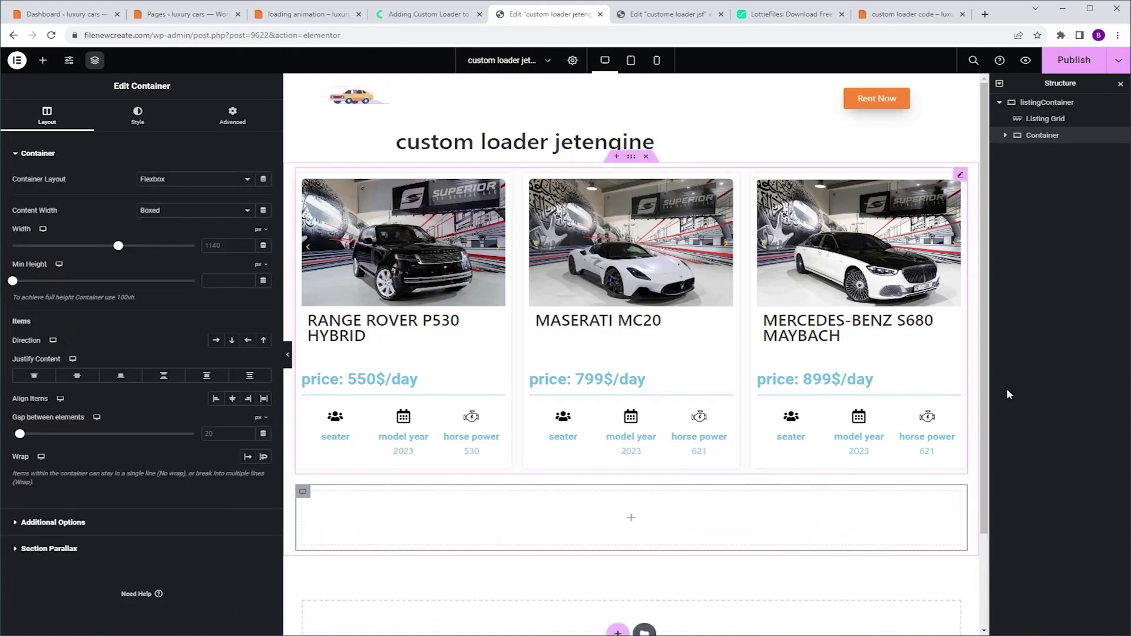
double_click(1042, 135)
type("custom loader")
key("Return")
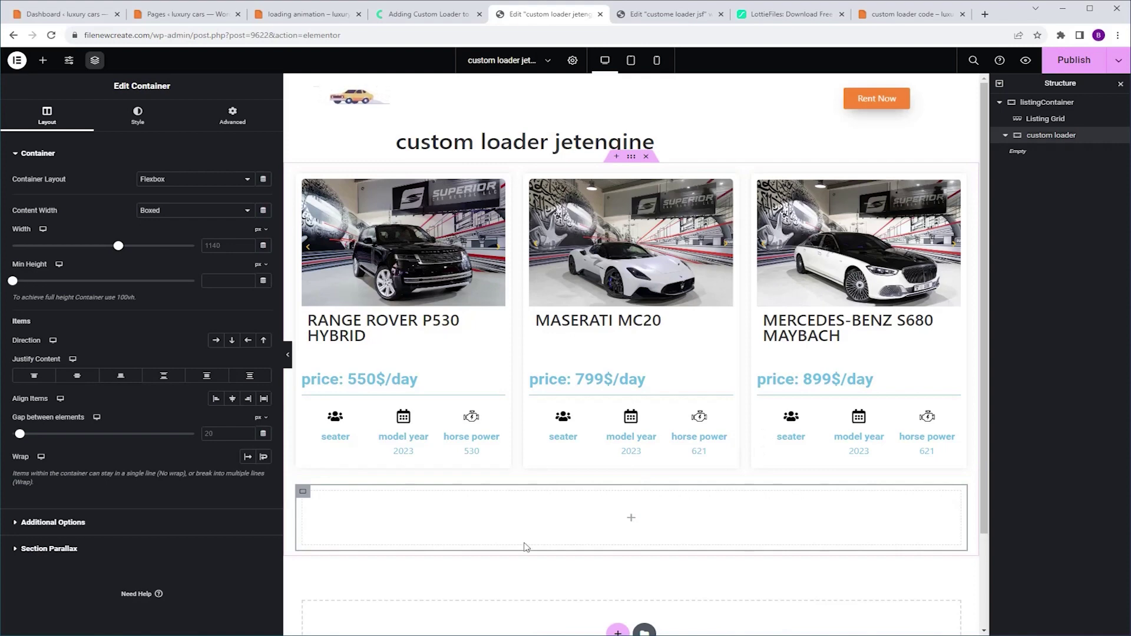
Step: Add a centred 'Loading' heading in the Primary colour to the custom loader container
left_click(632, 517)
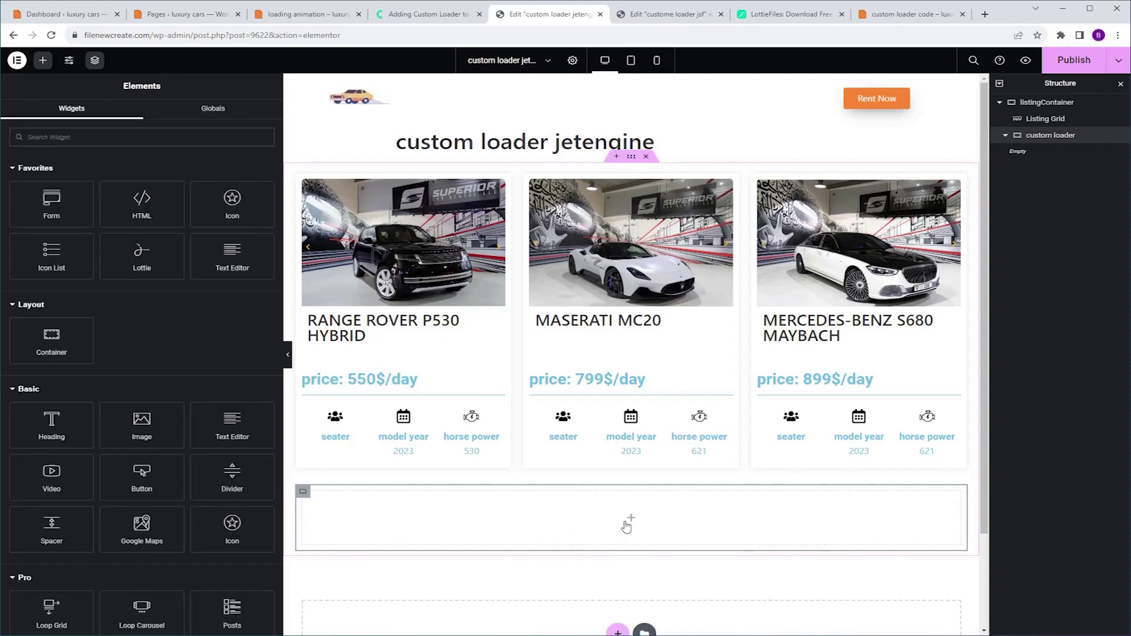
left_click_drag(52, 423, 623, 541)
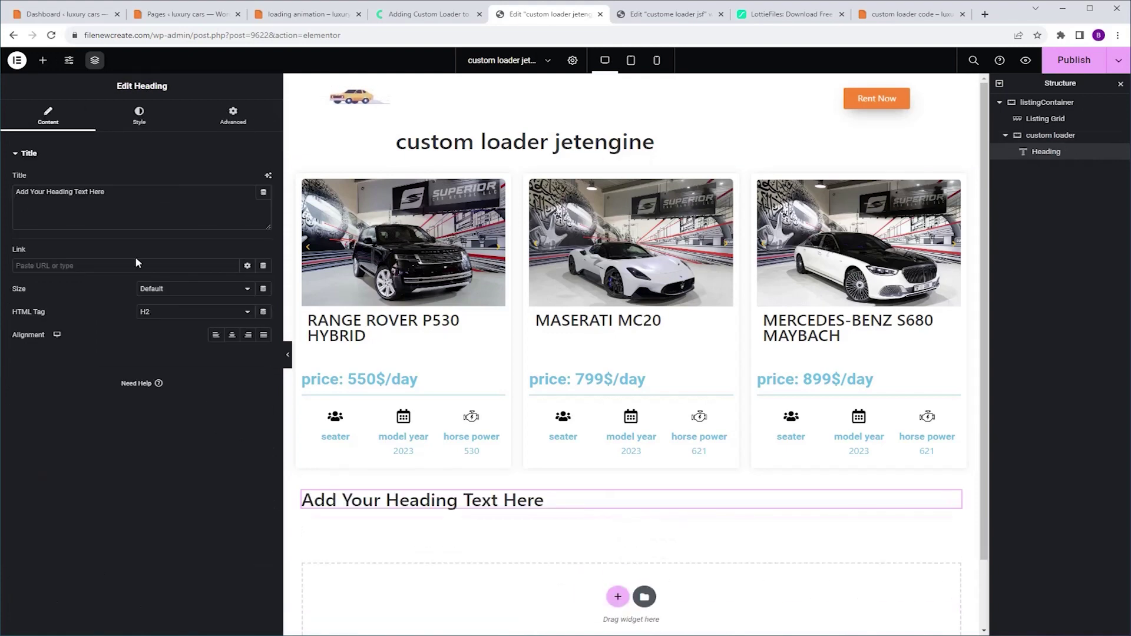
left_click_drag(120, 194, 2, 203)
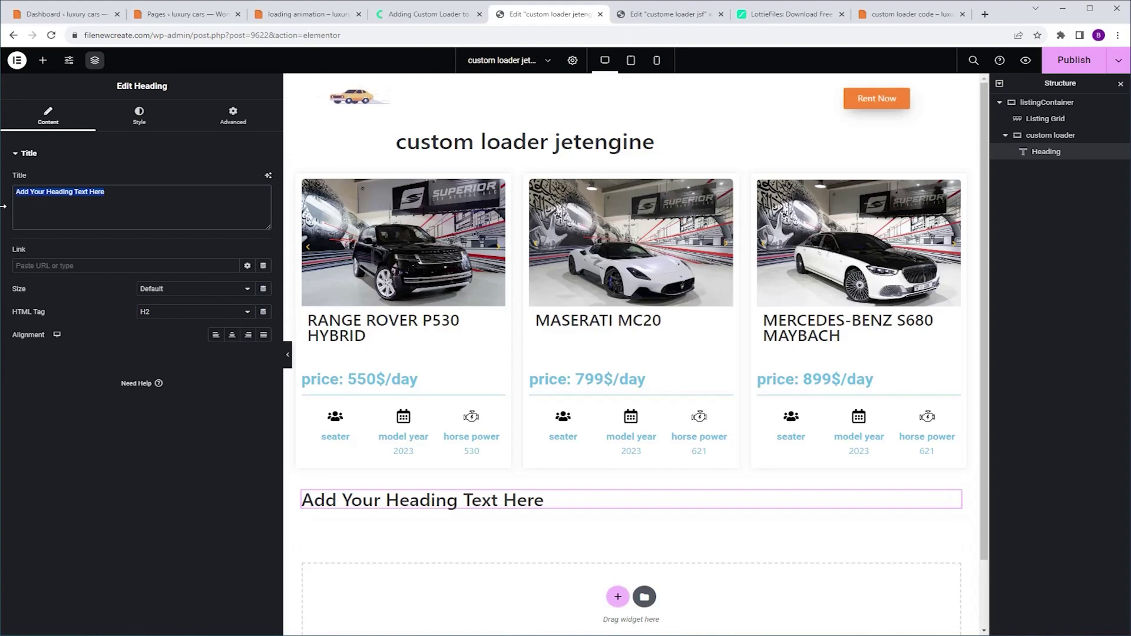
type("Loading")
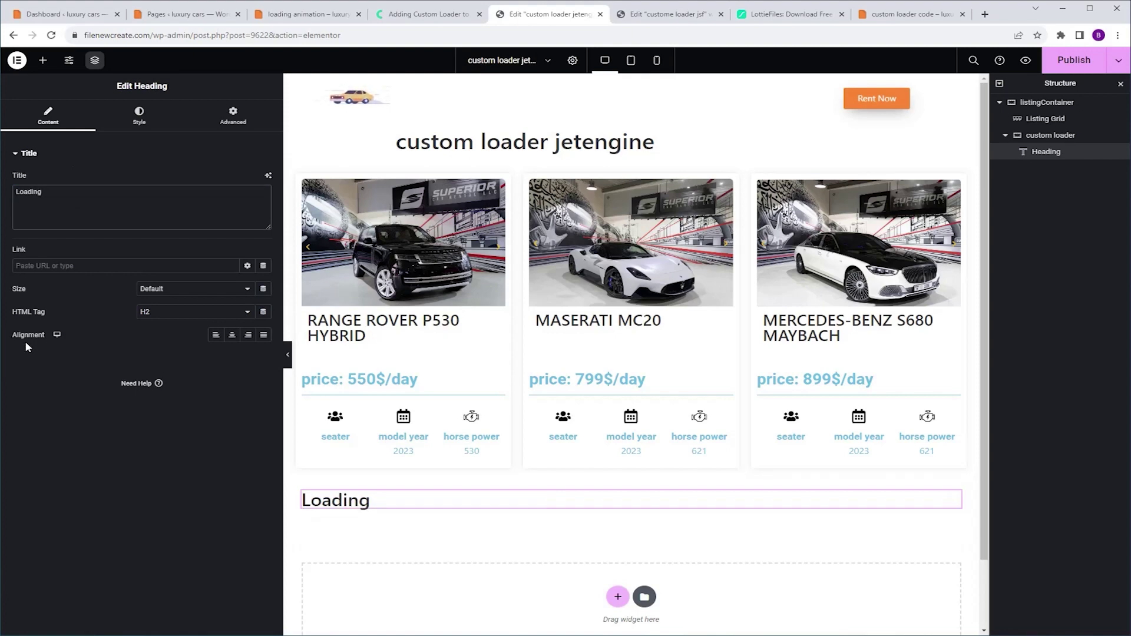
left_click(232, 336)
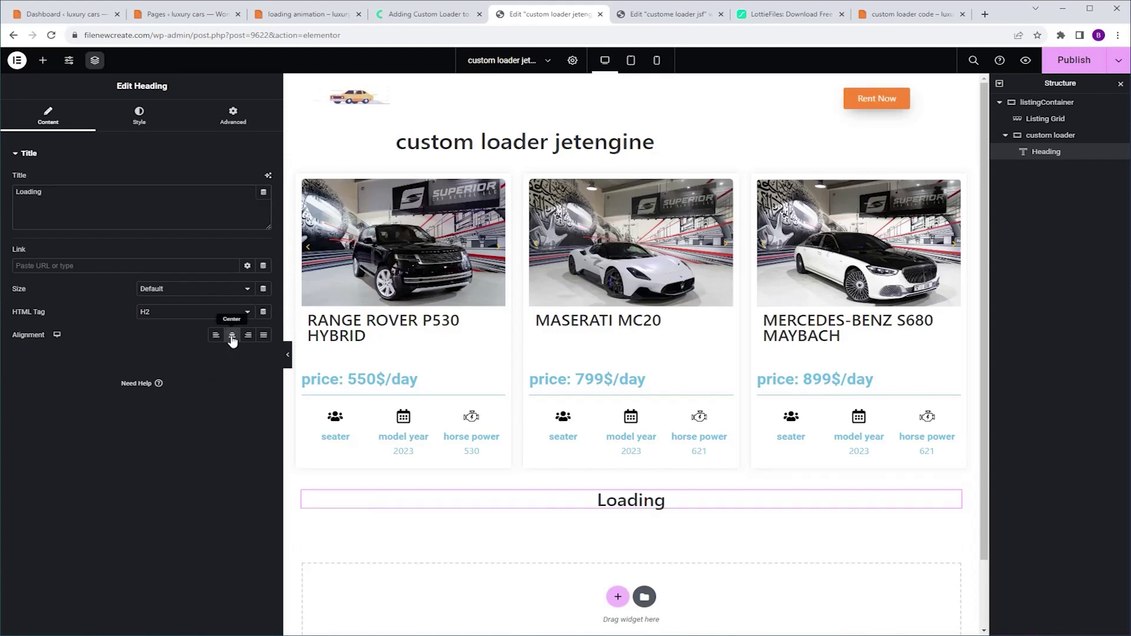
left_click(139, 116)
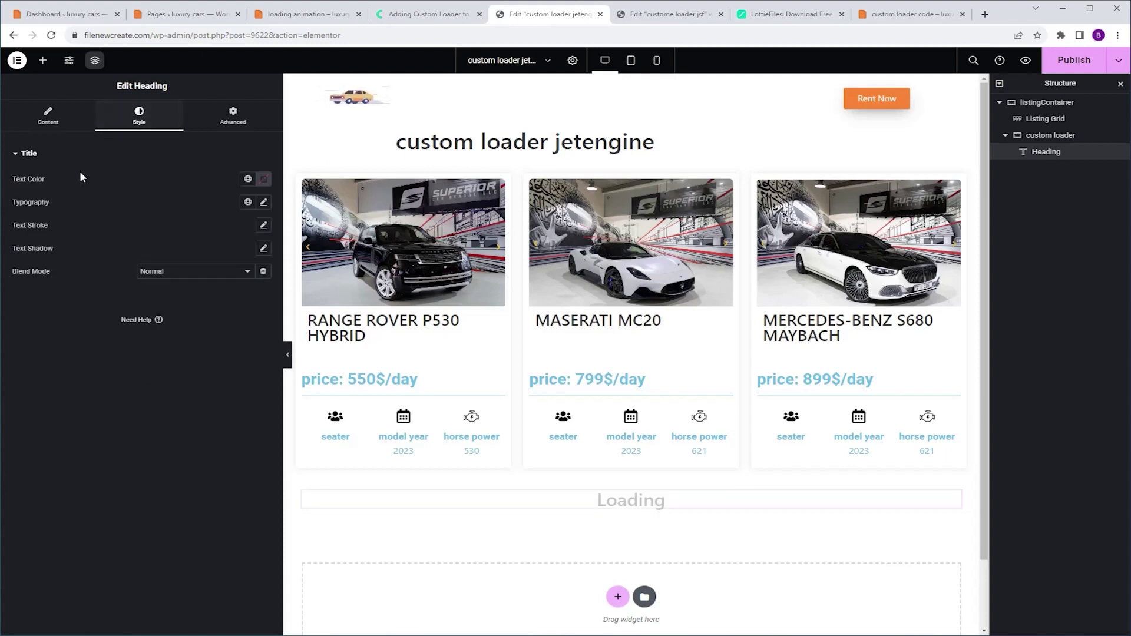
left_click(247, 179)
left_click(192, 229)
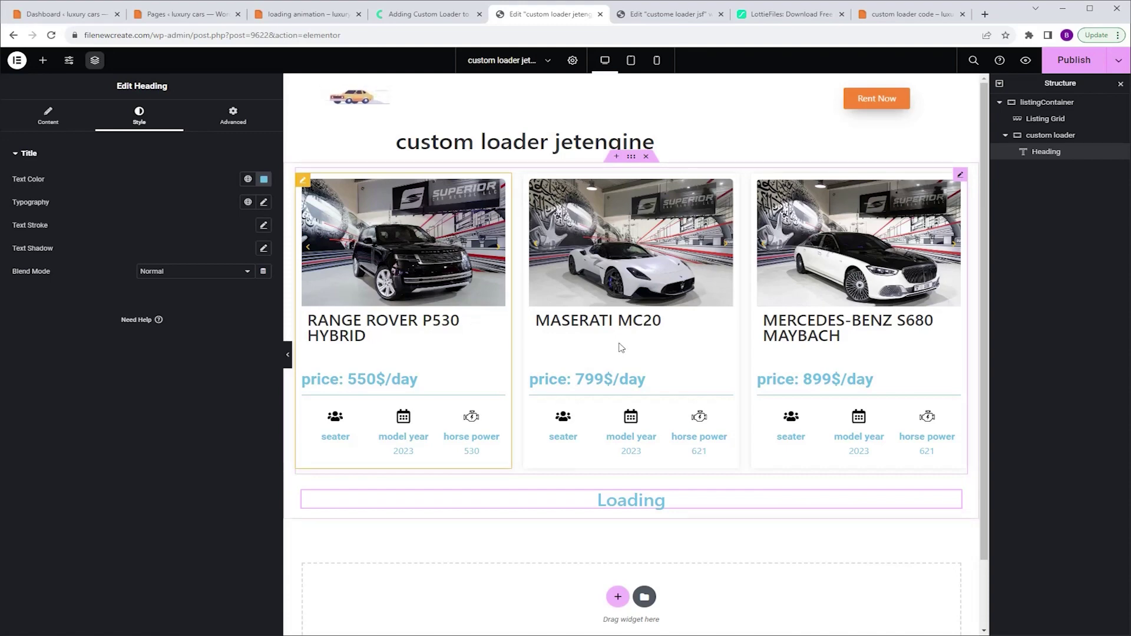
left_click(784, 16)
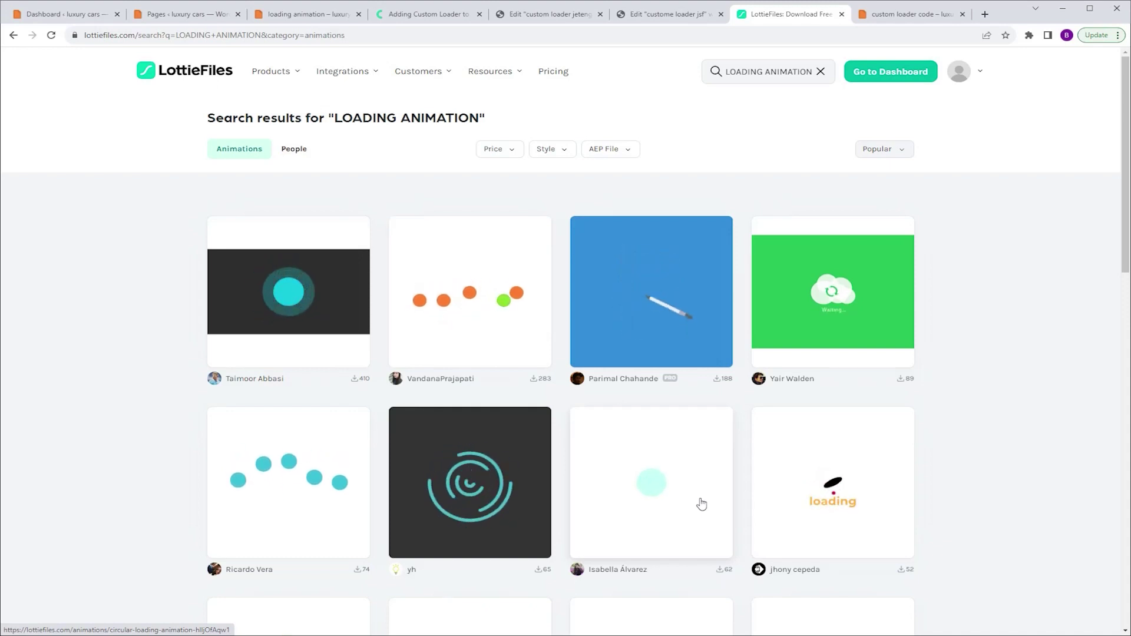
left_click(553, 13)
Step: Add a Lottie widget and upload racecar.json as its animation
left_click(43, 60)
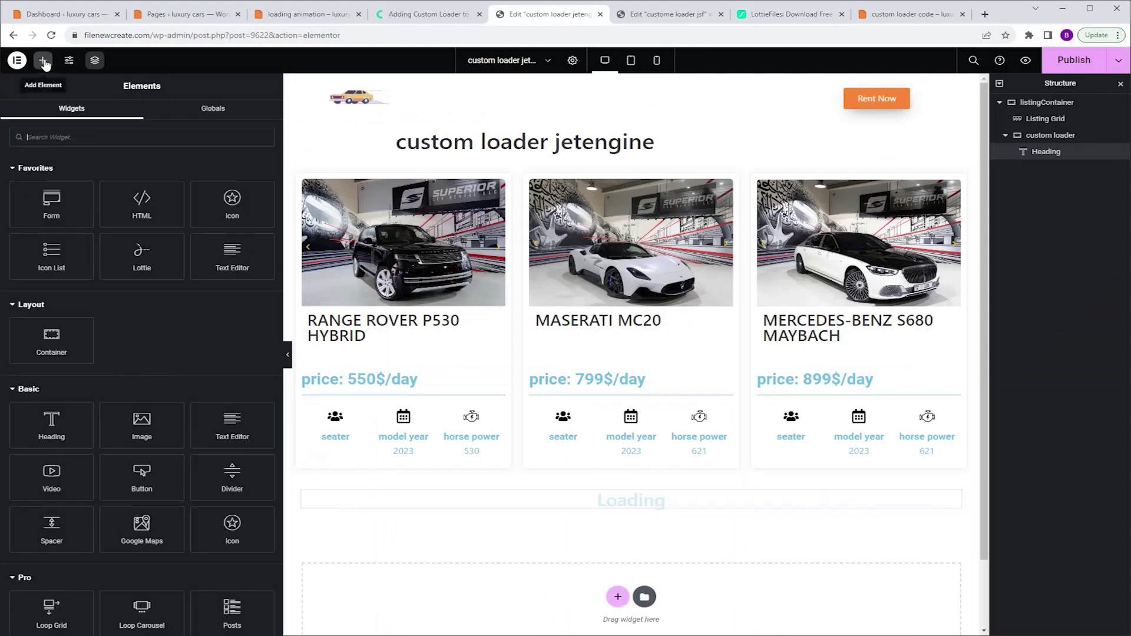
left_click_drag(142, 256, 661, 498)
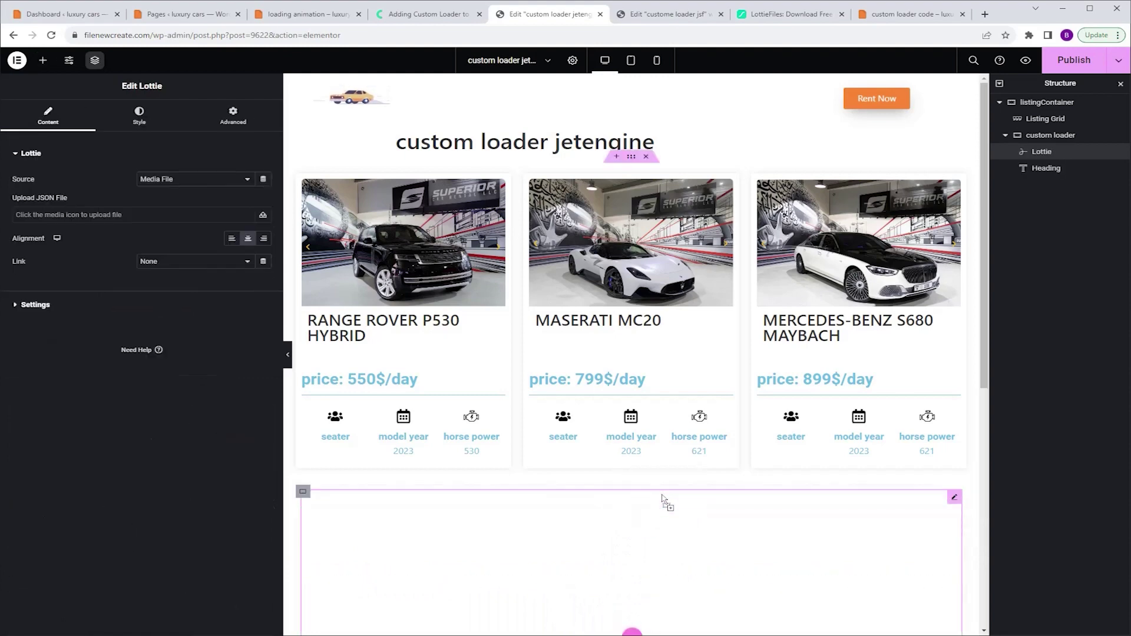
left_click(93, 215)
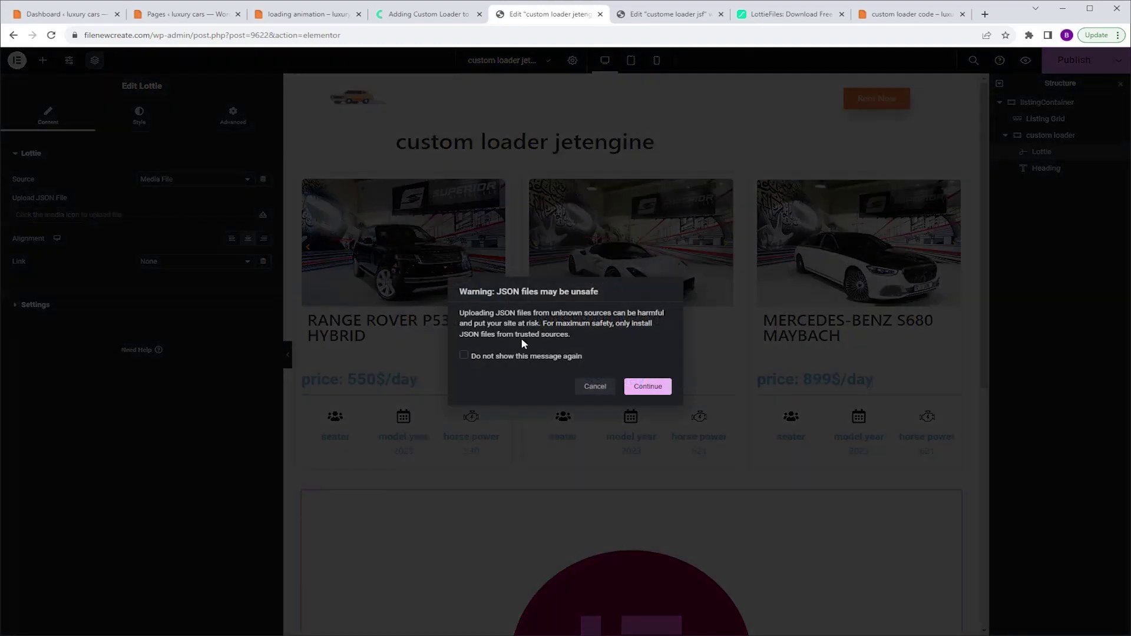
left_click(652, 387)
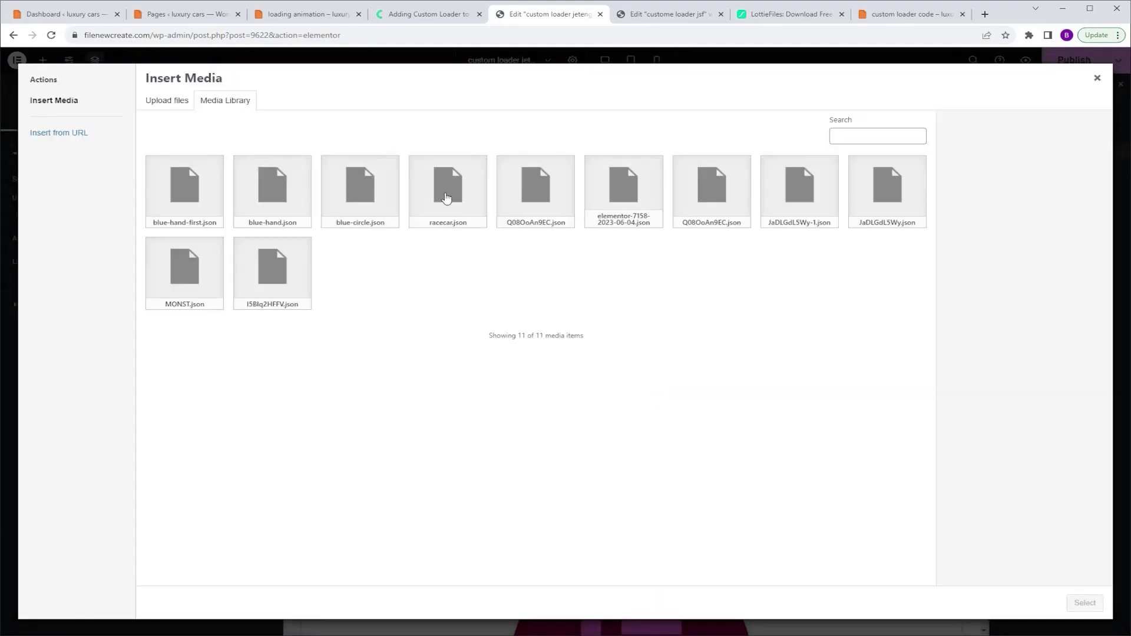
left_click(445, 188)
left_click(1083, 603)
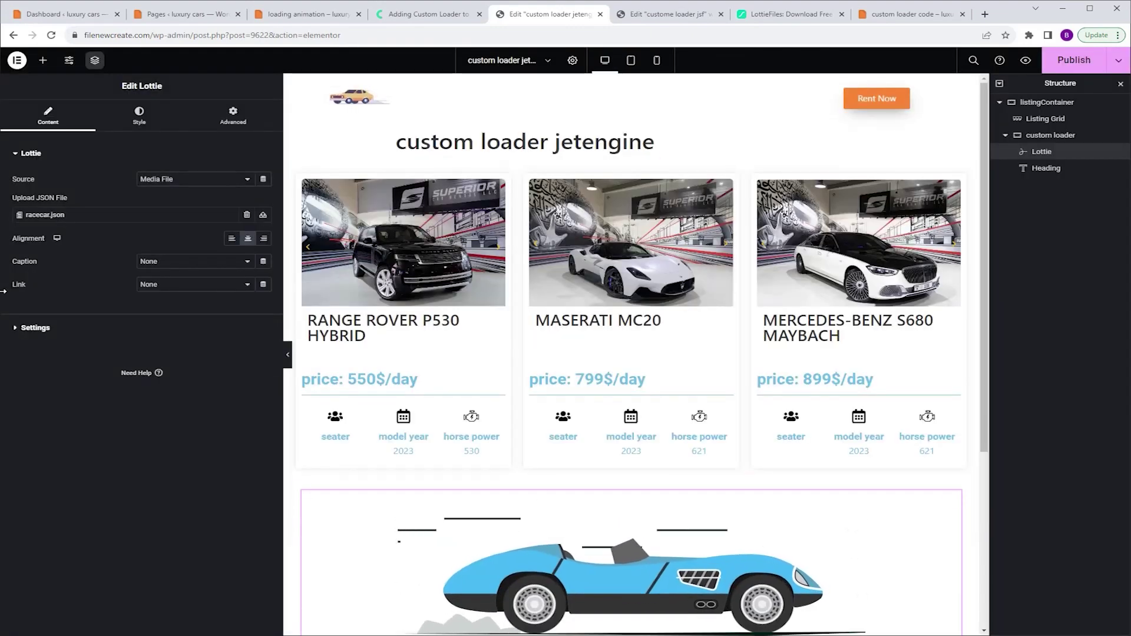
Step: Make the race car animation loop at 20% width, and drop a Button below Loading
left_click(35, 327)
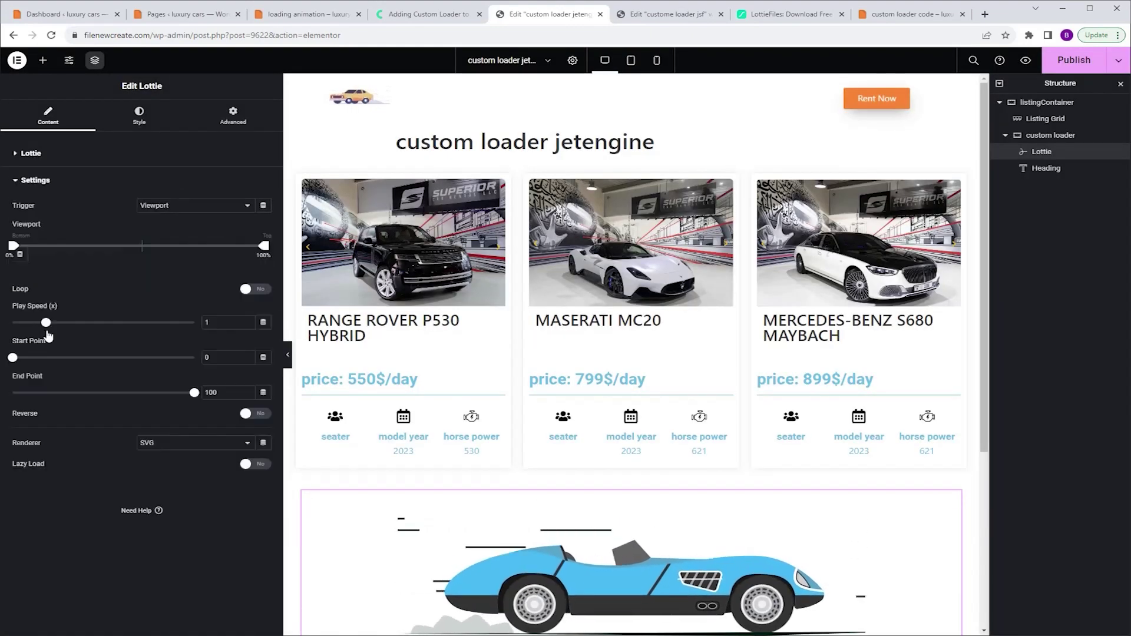
left_click(254, 291)
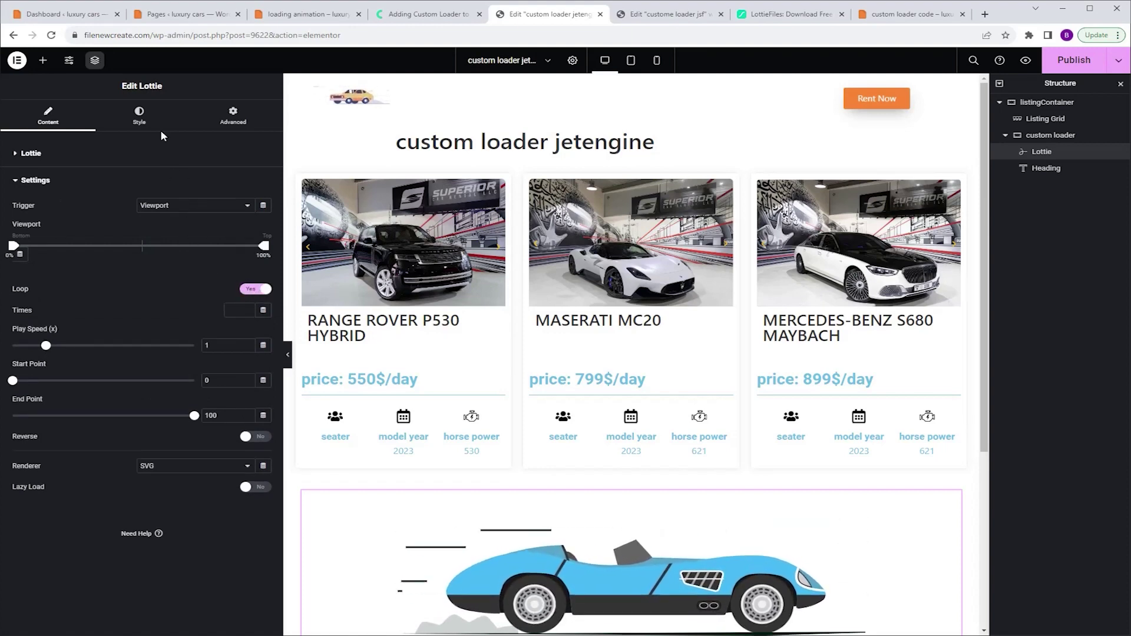
left_click(140, 116)
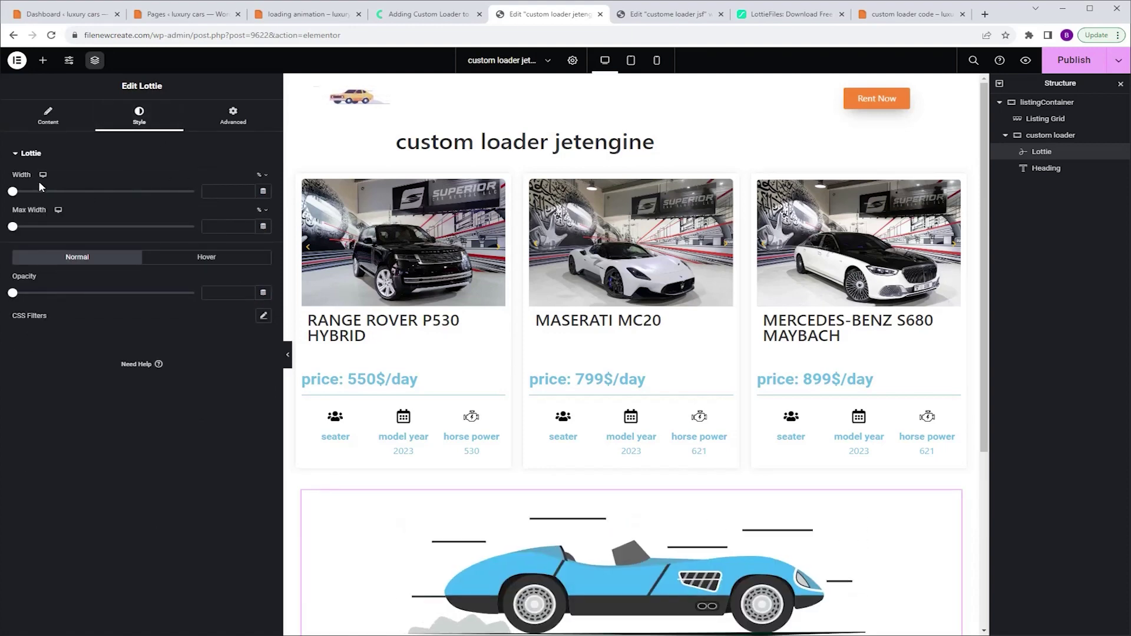
left_click(217, 190)
type("20")
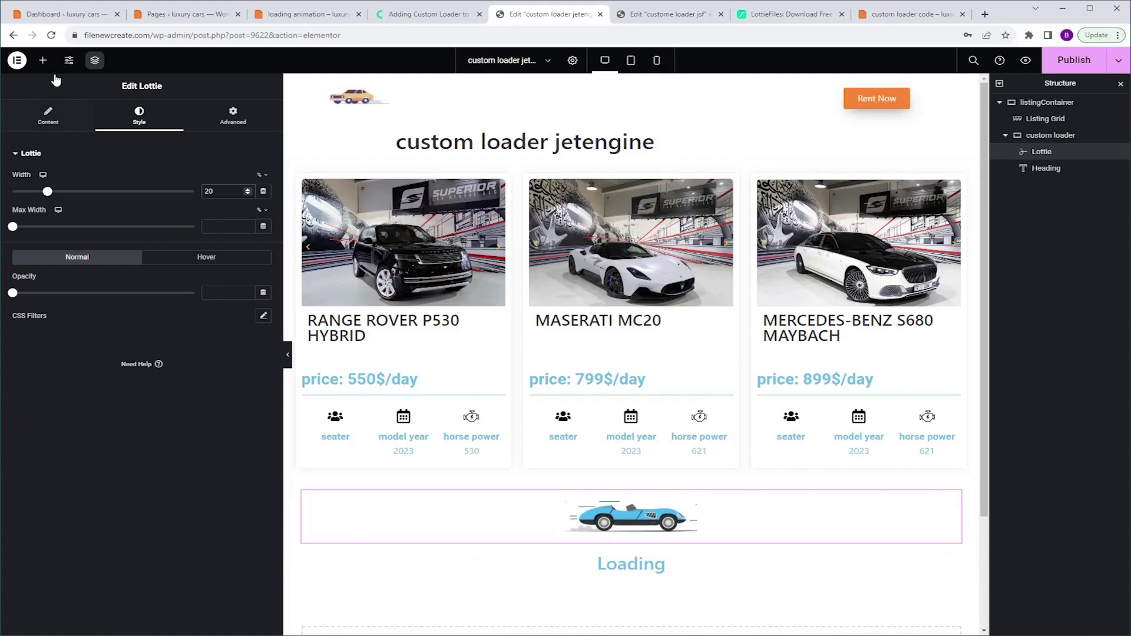
left_click(42, 60)
left_click_drag(141, 476, 375, 576)
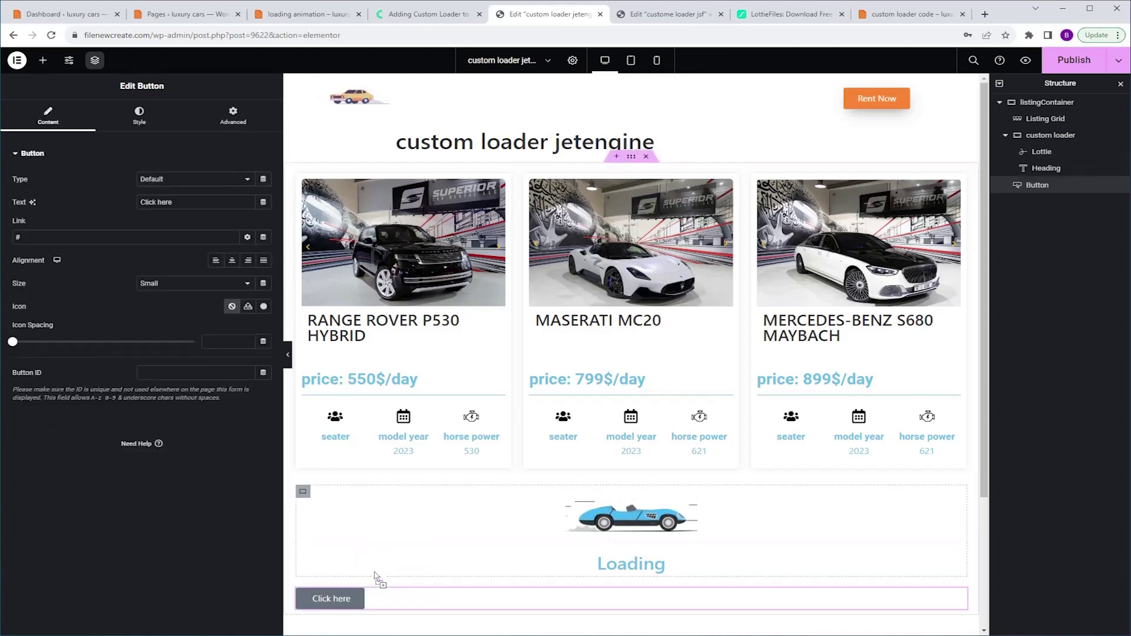
Step: Centre the new button and change its text to 'load-more'
left_click(232, 259)
triple_click(184, 203)
type("load-more")
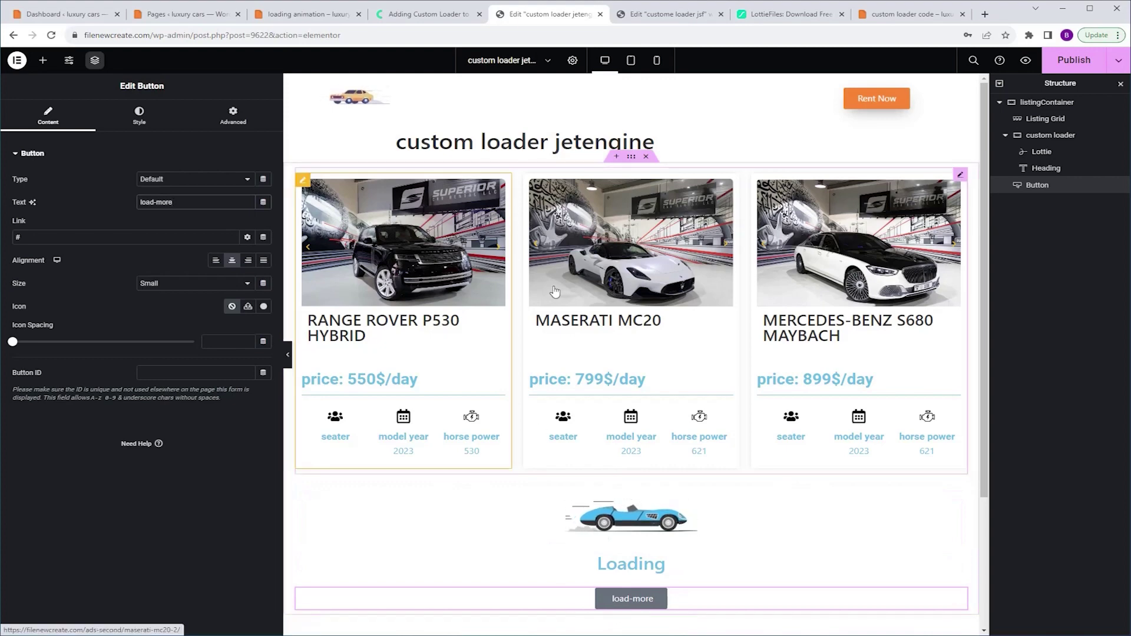
Step: Open the Custom Loader instructions page from the code tab
left_click(932, 16)
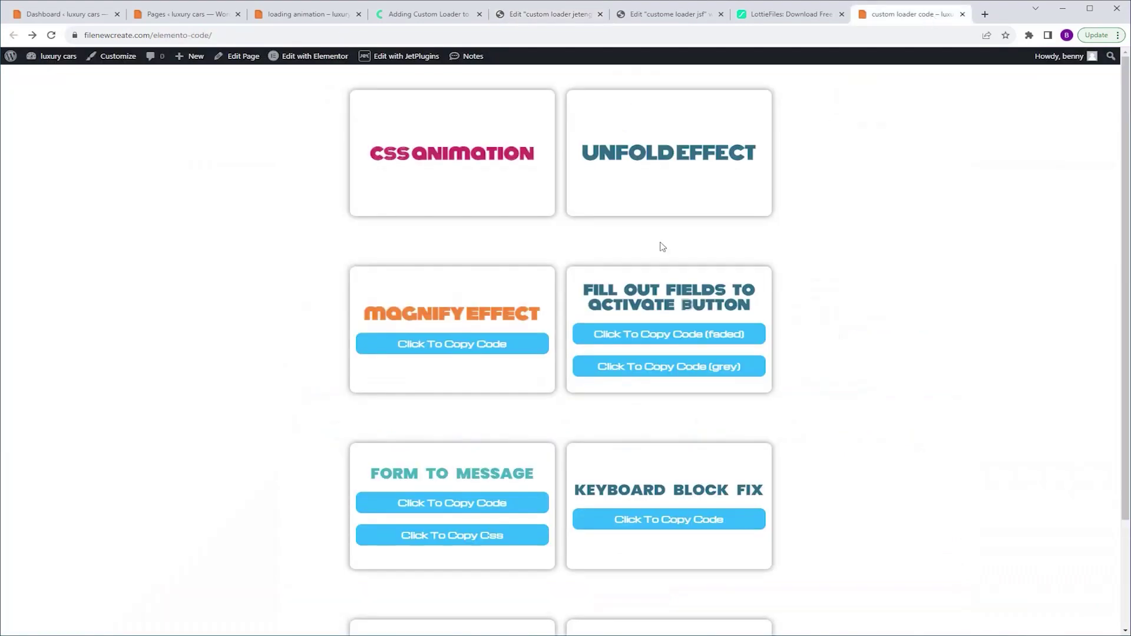
scroll(662, 247, "down", 2)
left_click(468, 557)
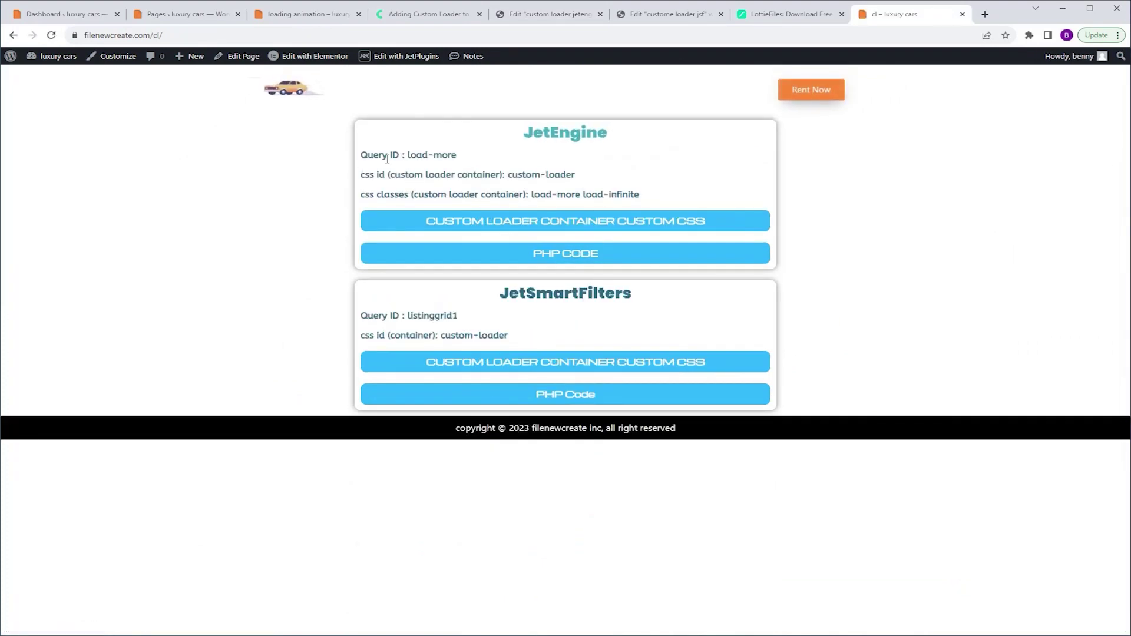
Step: Copy 'load-more' from the reference page and paste it as the button's ID
left_click_drag(457, 155, 406, 156)
key("ctrl+c")
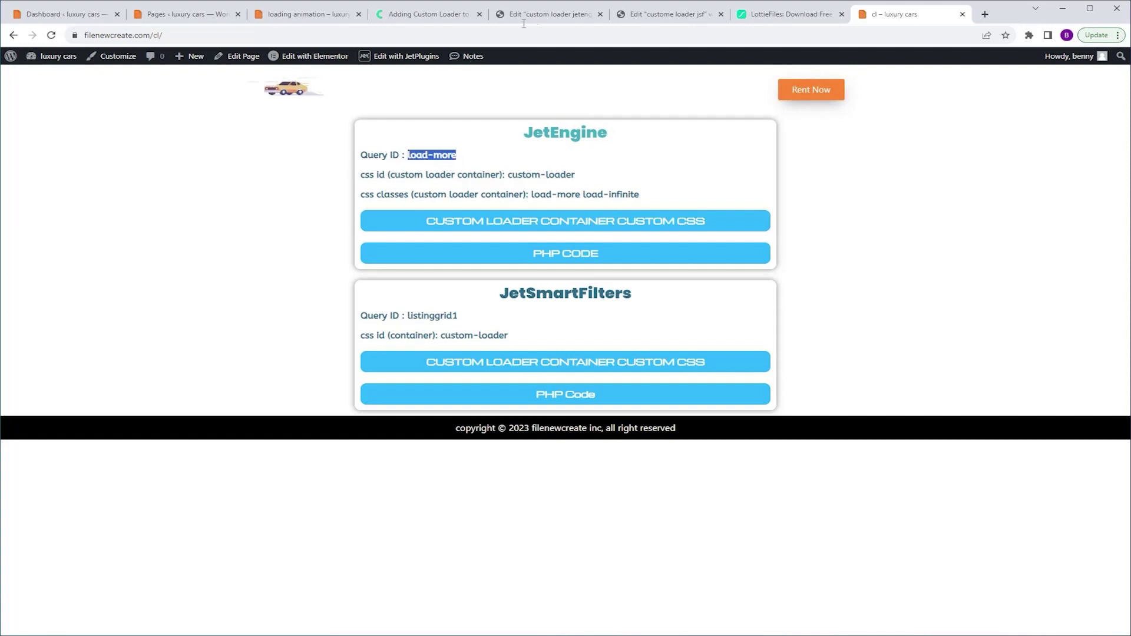
left_click(548, 17)
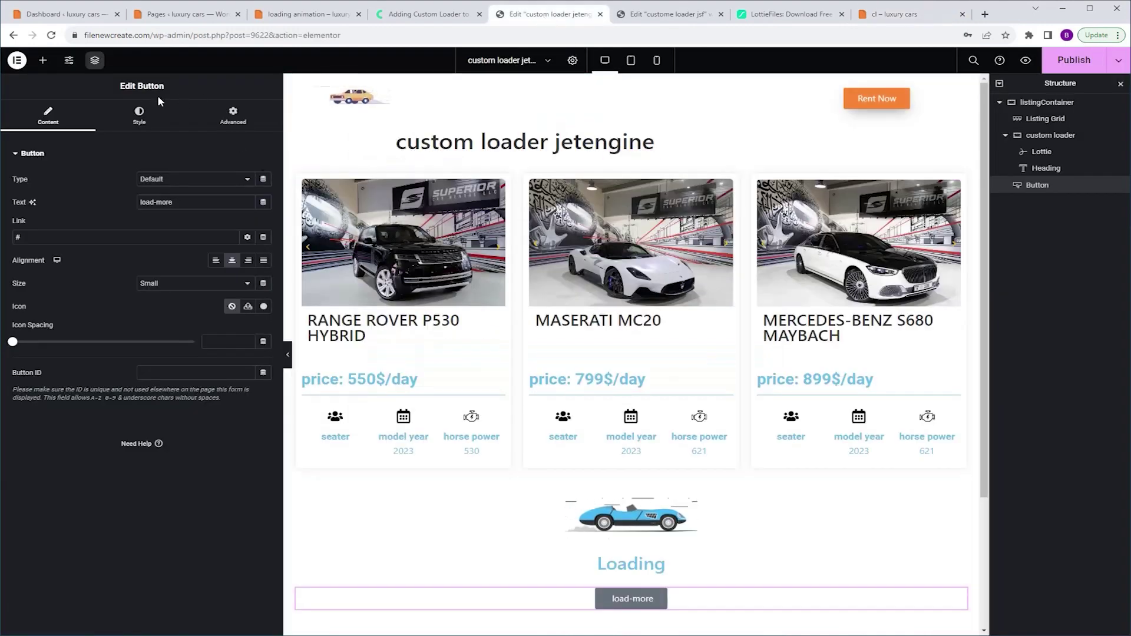
left_click(167, 374)
key("ctrl+v")
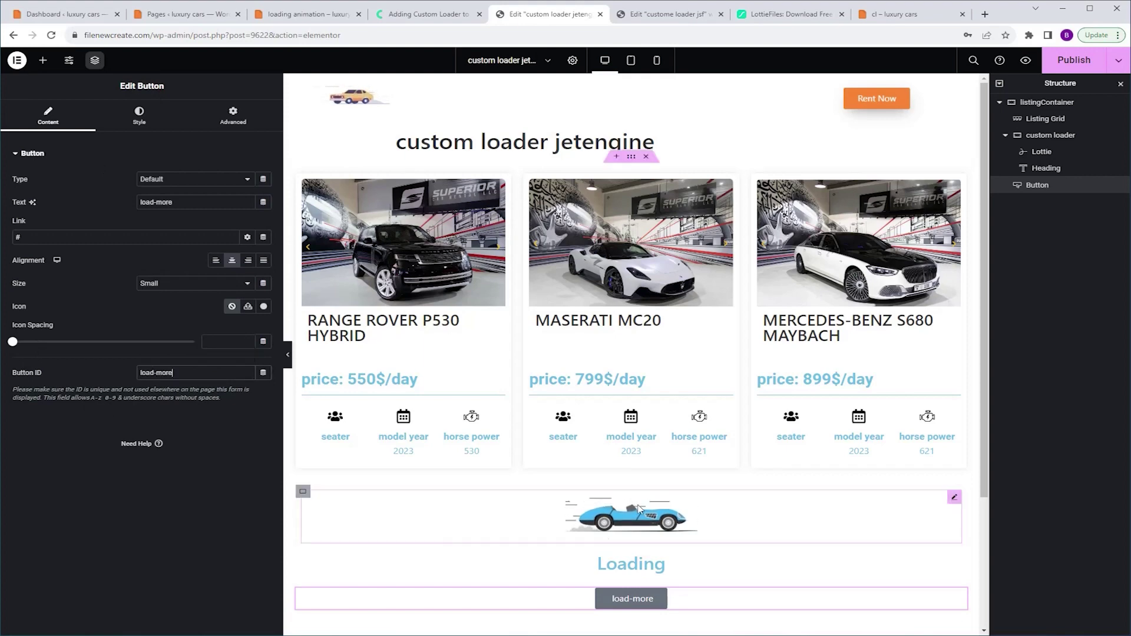
Step: Enable Load more on the Listing Grid with 'load-more' as the load more element ID
left_click(448, 470)
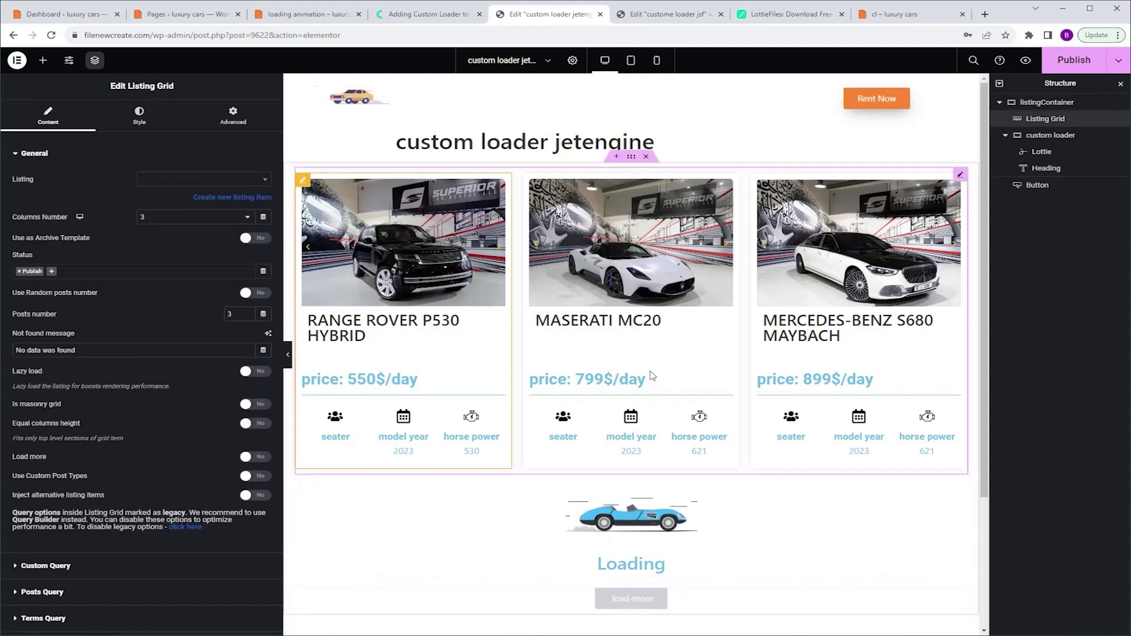
left_click(259, 457)
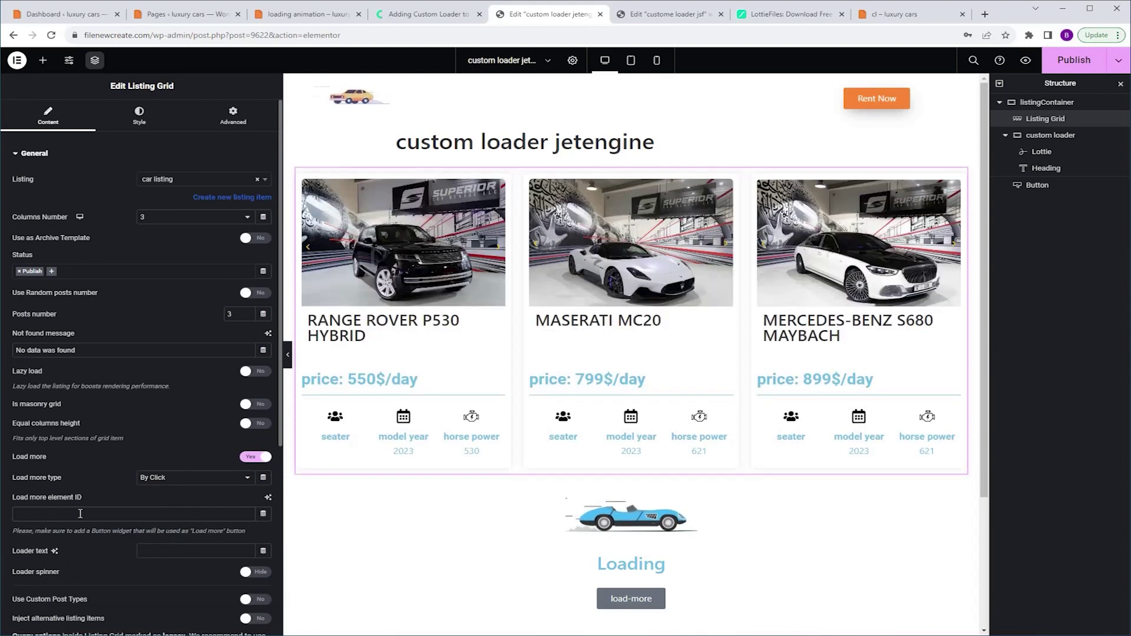
left_click(80, 513)
key("ctrl+v")
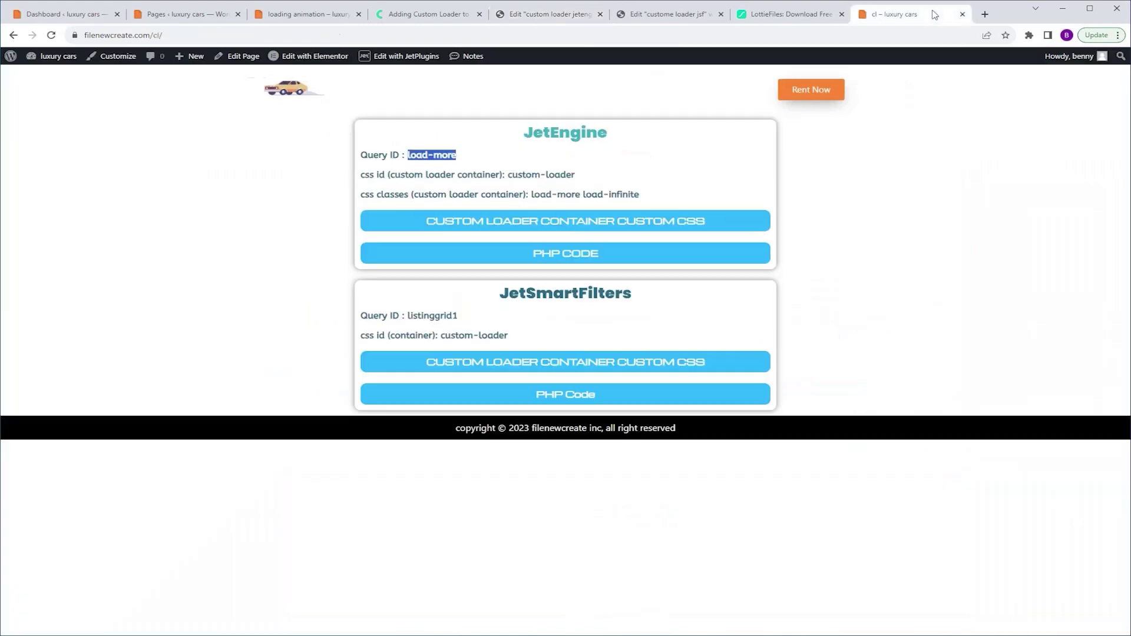
left_click(889, 13)
Step: Give the custom loader container the CSS ID 'custom-loader'
left_click_drag(576, 174, 508, 175)
key("ctrl+c")
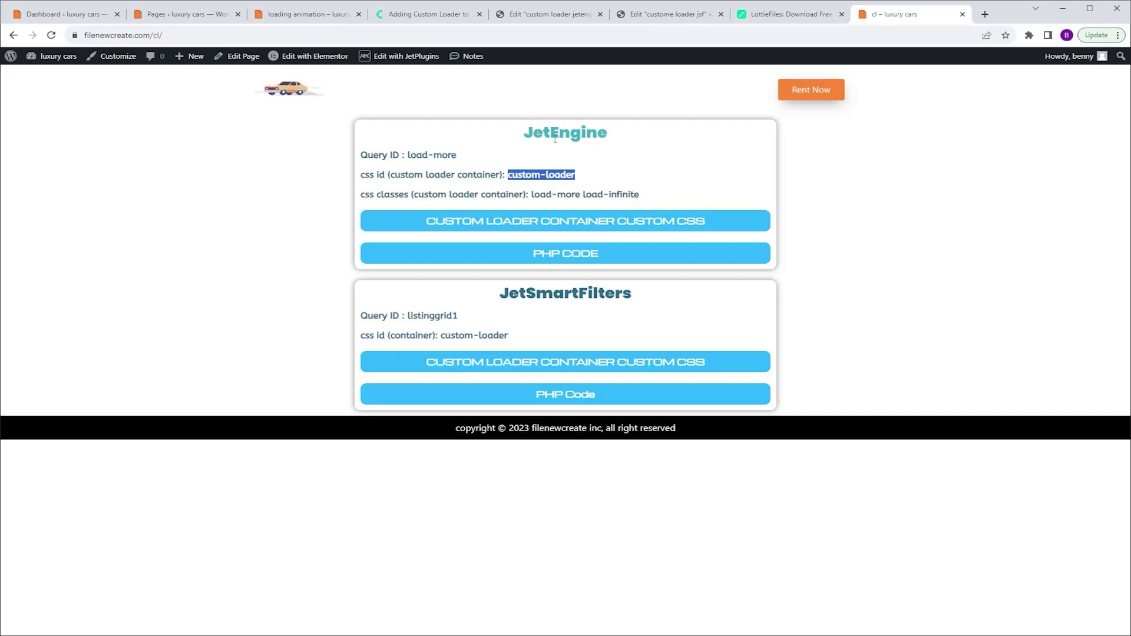
left_click(559, 17)
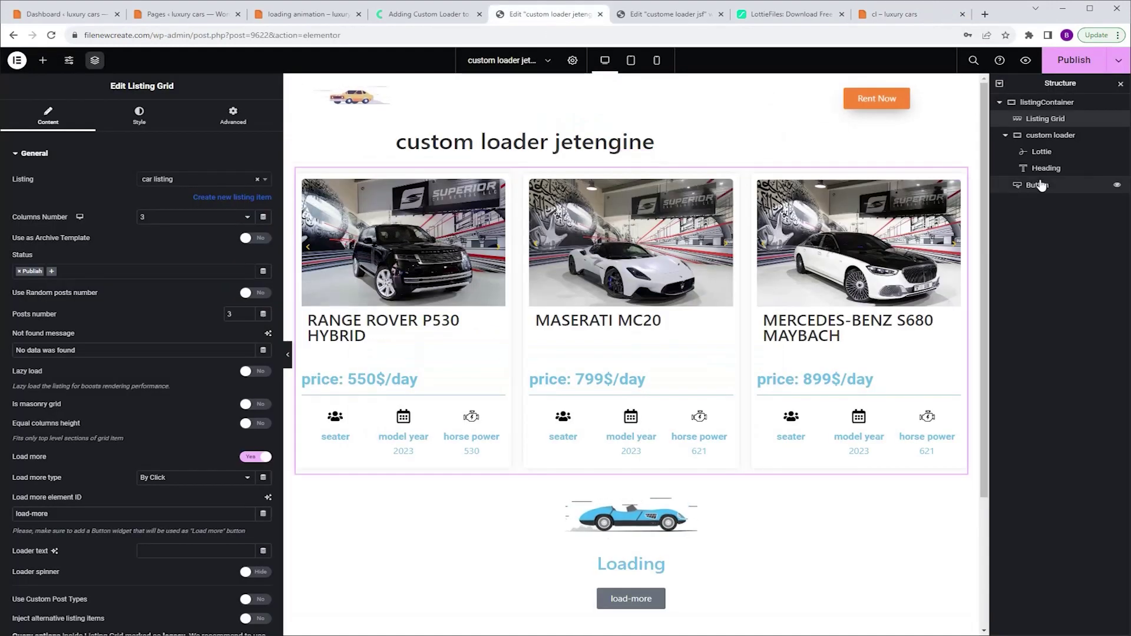
left_click(1051, 137)
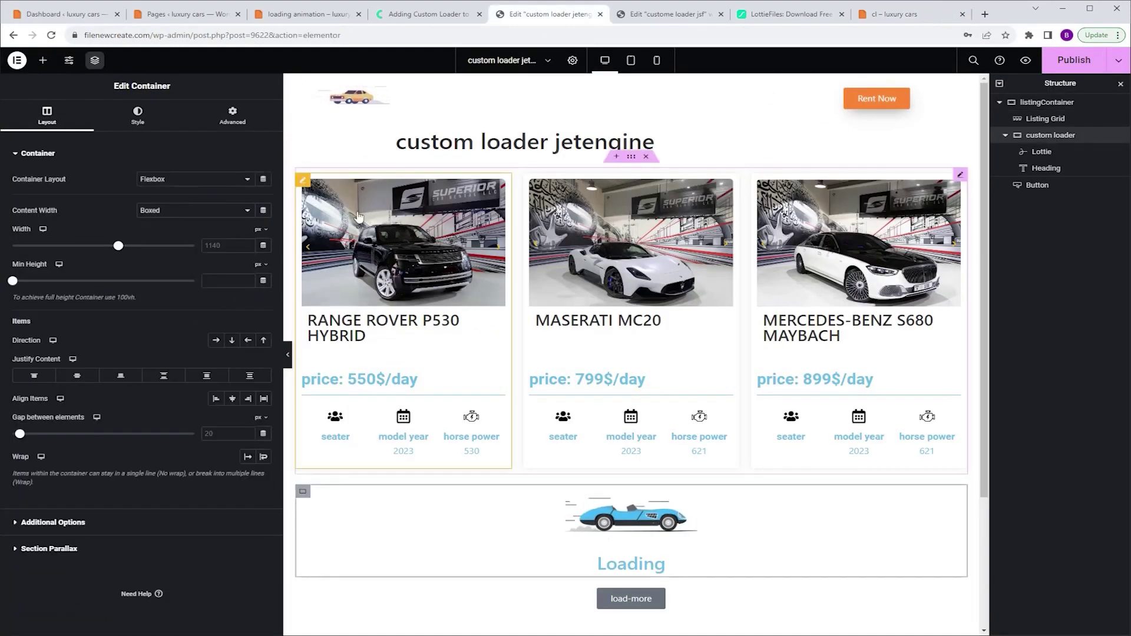
left_click(239, 116)
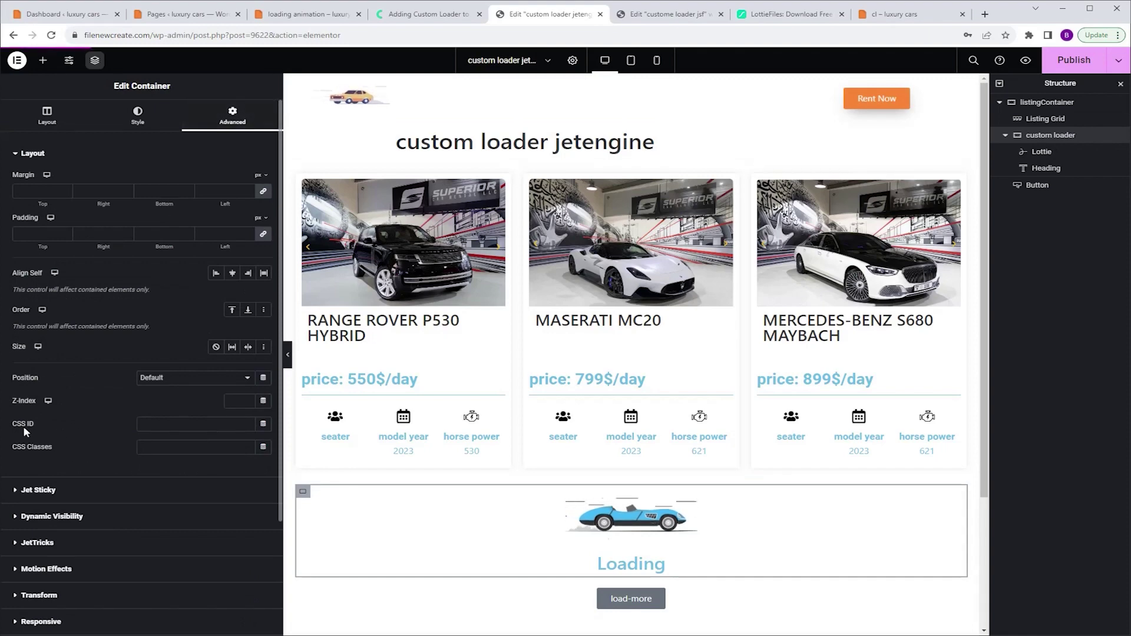
left_click(159, 428)
key("ctrl+v")
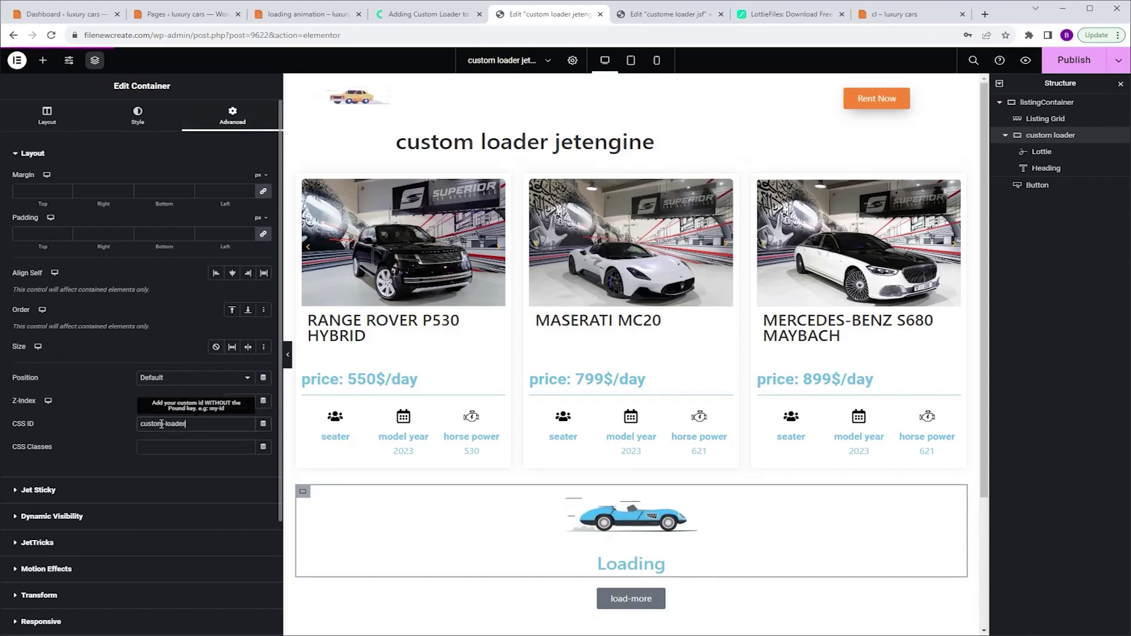
Step: Add the CSS classes 'load-more load-infinite' to the custom loader container
left_click(894, 14)
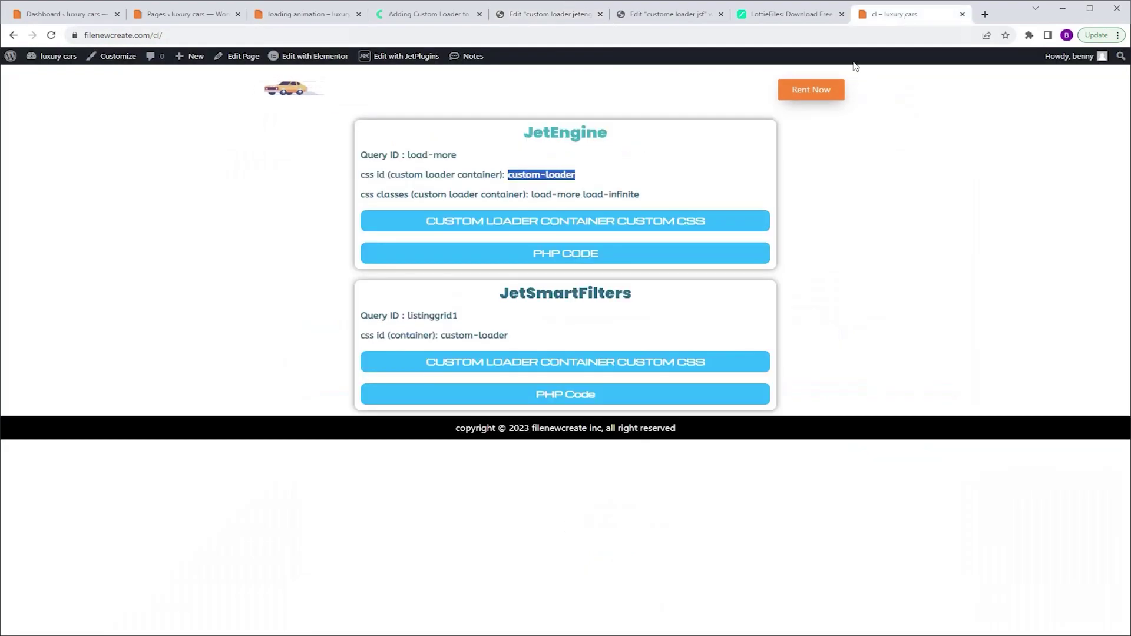
left_click_drag(638, 197, 533, 198)
key("ctrl+c")
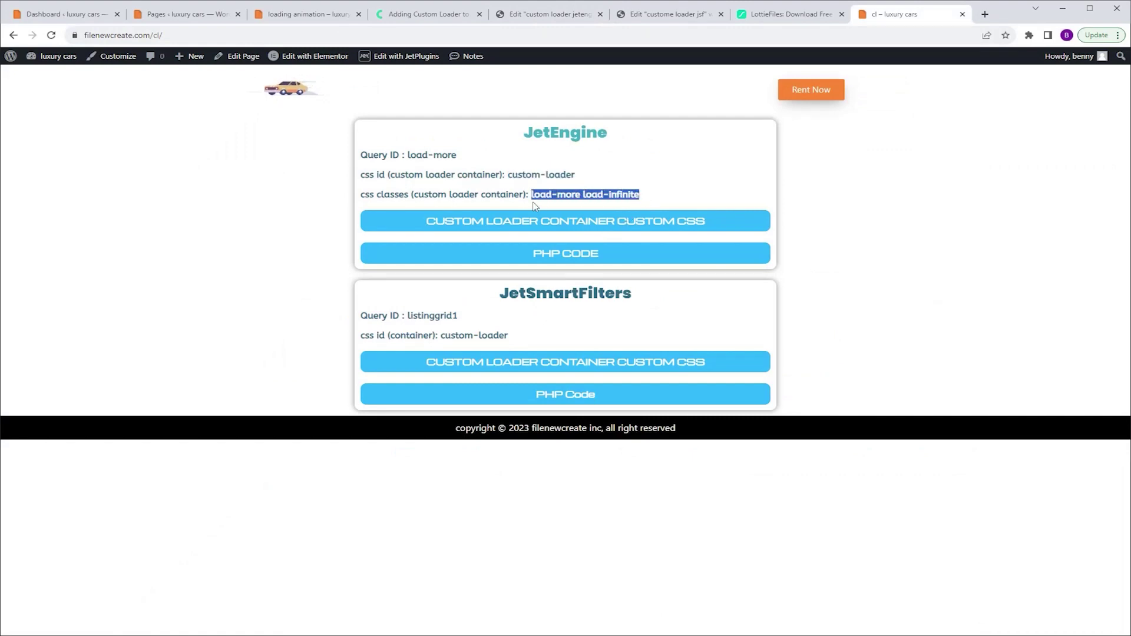
left_click(550, 13)
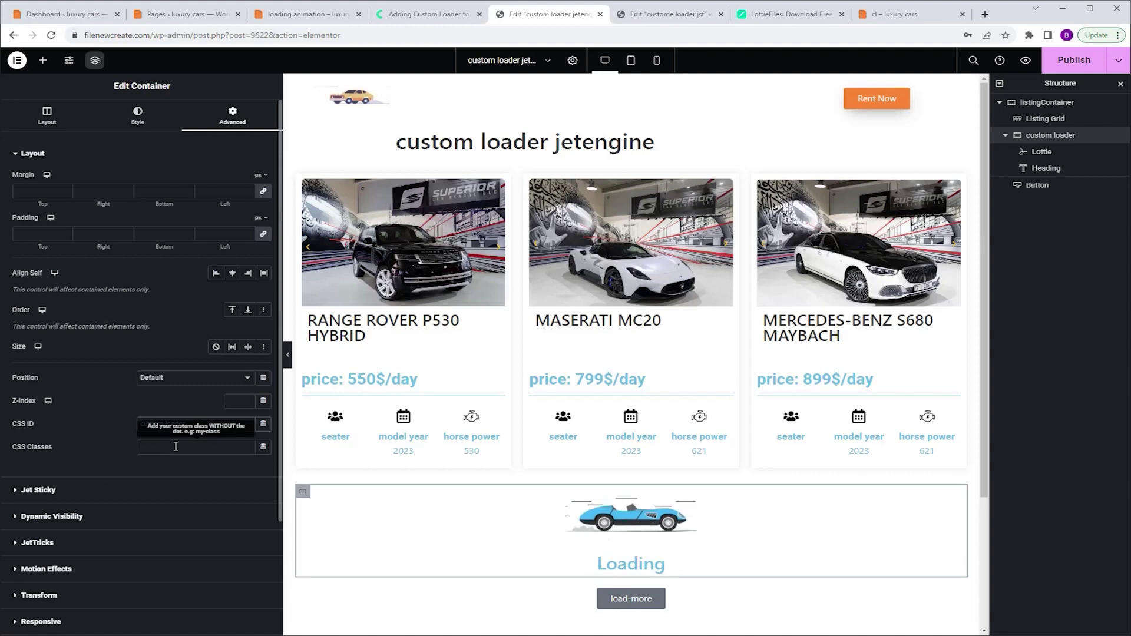
key("ctrl+v")
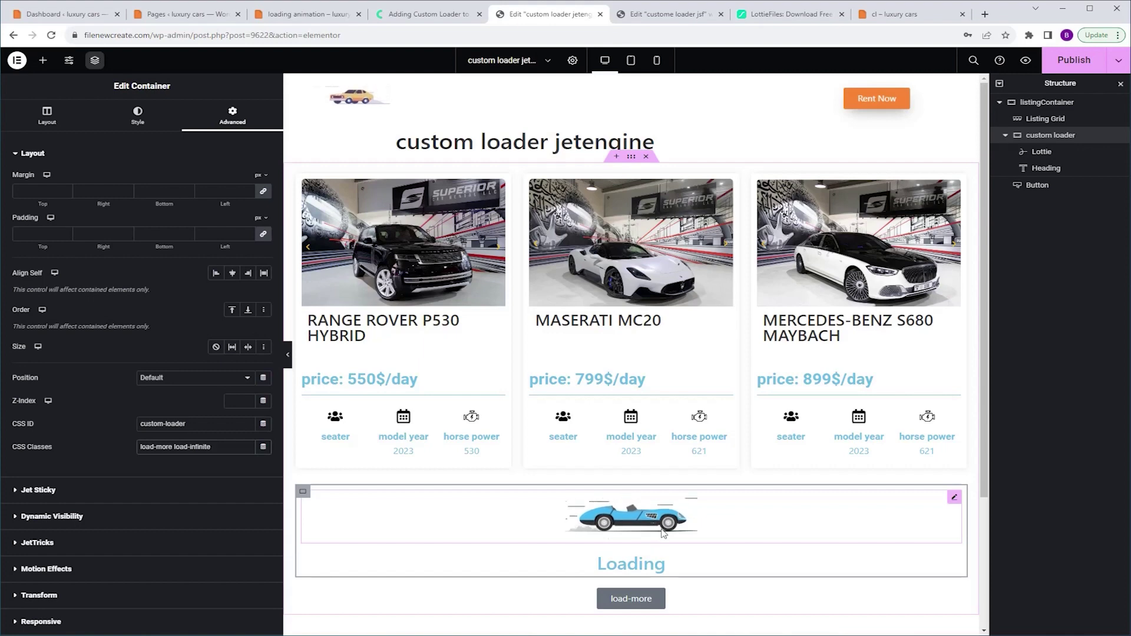
left_click(904, 13)
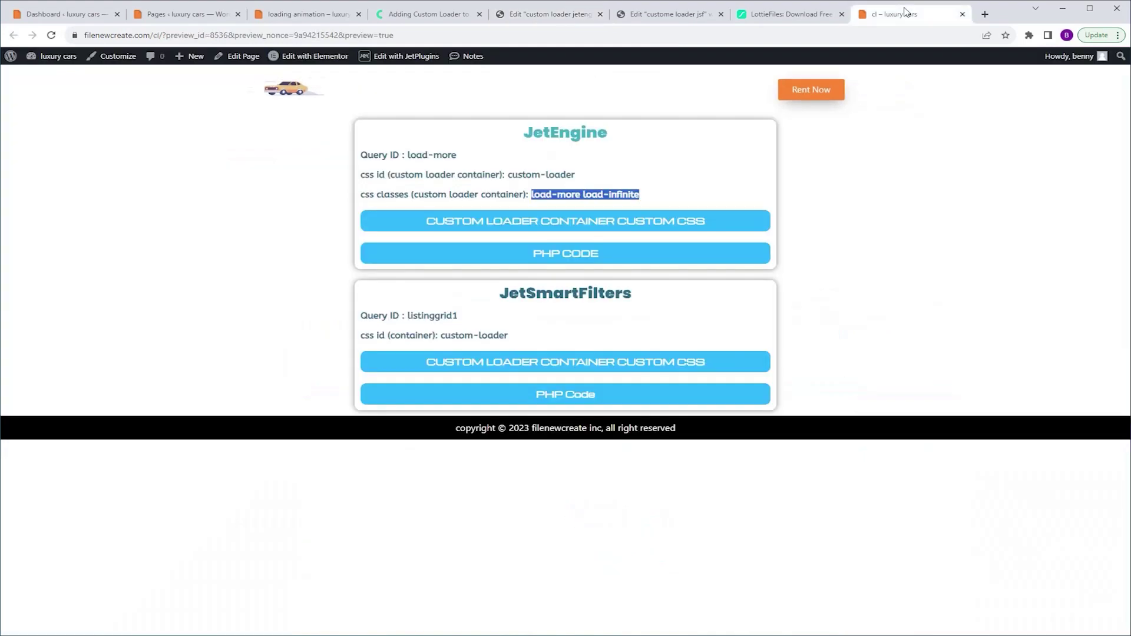
Step: Paste the #custom-loader hide/show CSS into the container's Custom CSS
left_click(677, 219)
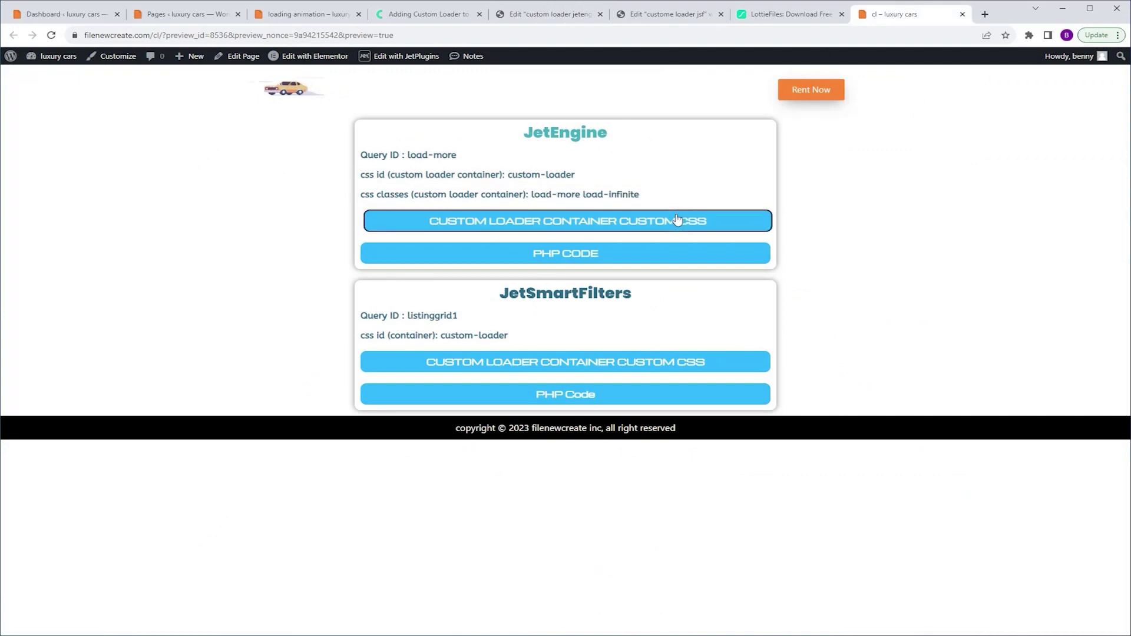
left_click(548, 13)
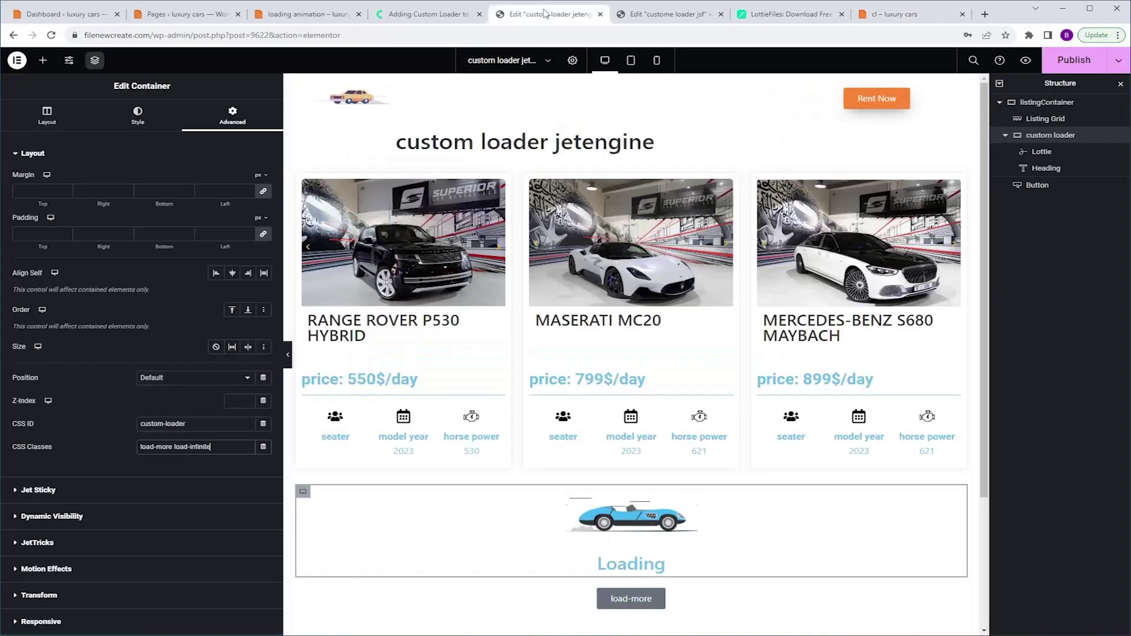
scroll(159, 560, "down", 3)
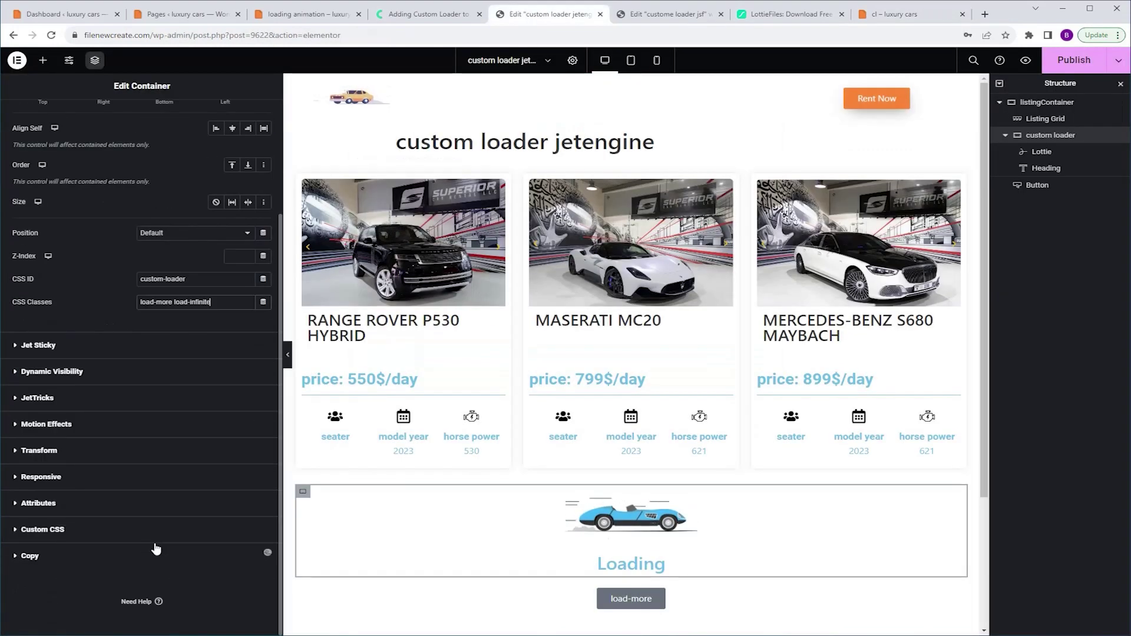
left_click(122, 535)
type("#custom-loader {     visibility: hidden;     opacity:0;     display: none; }  #custom-loader.loading {     visibility: visible;     opacity: 1;     display:unset; }")
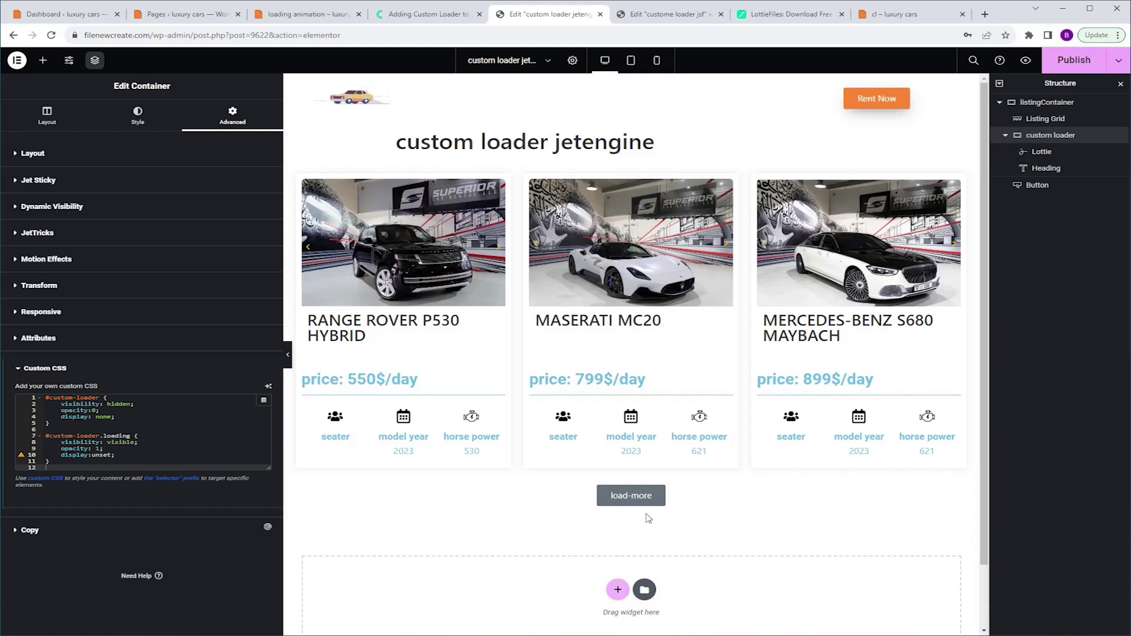
Step: Test the loader by adding '1' to the CSS ID, then revert it to custom-loader
left_click(46, 154)
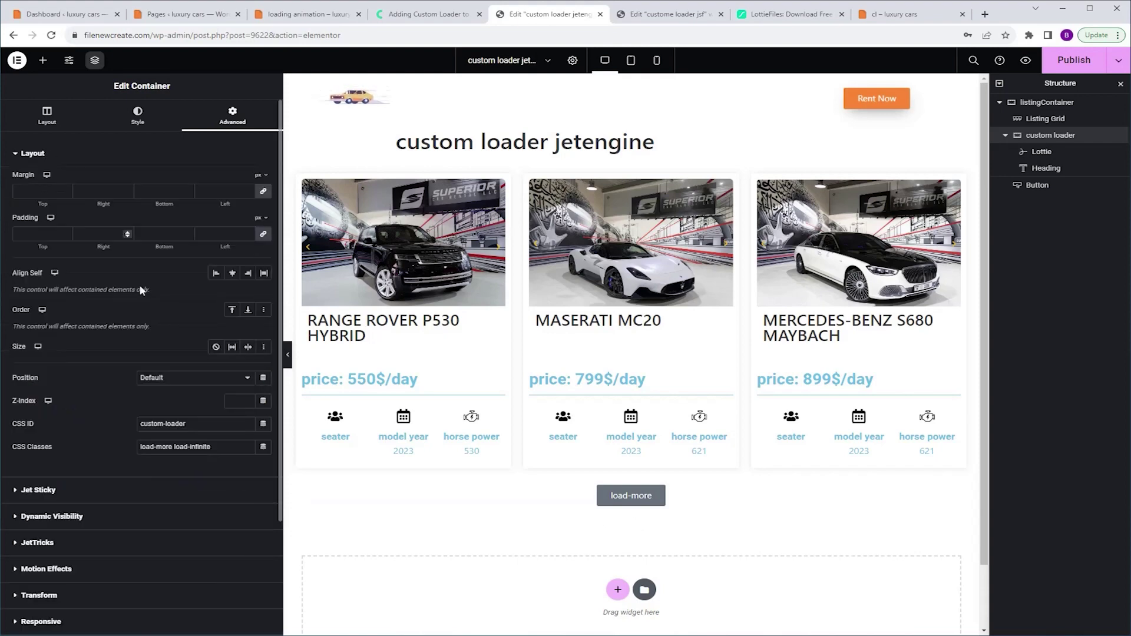
left_click(194, 424)
type("1")
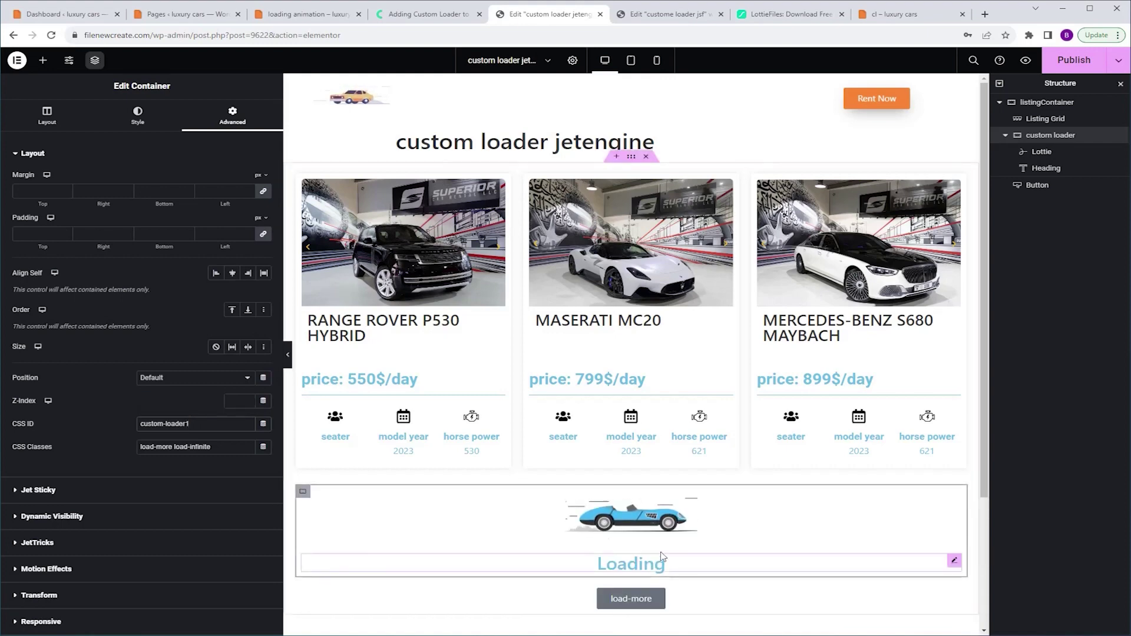
key("BackSpace")
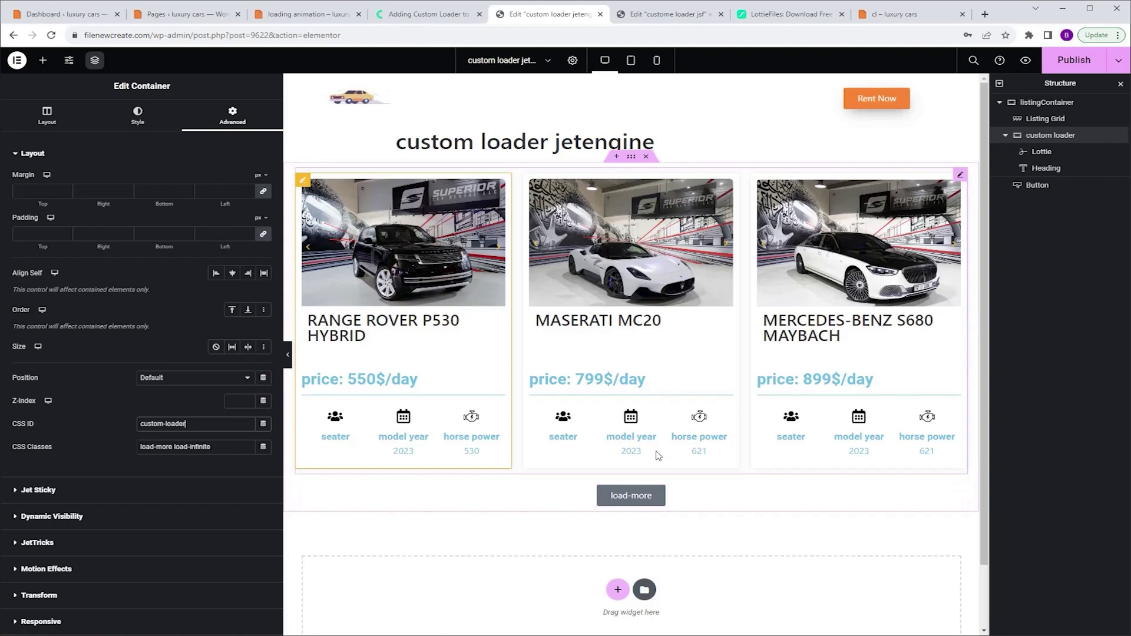
left_click(913, 13)
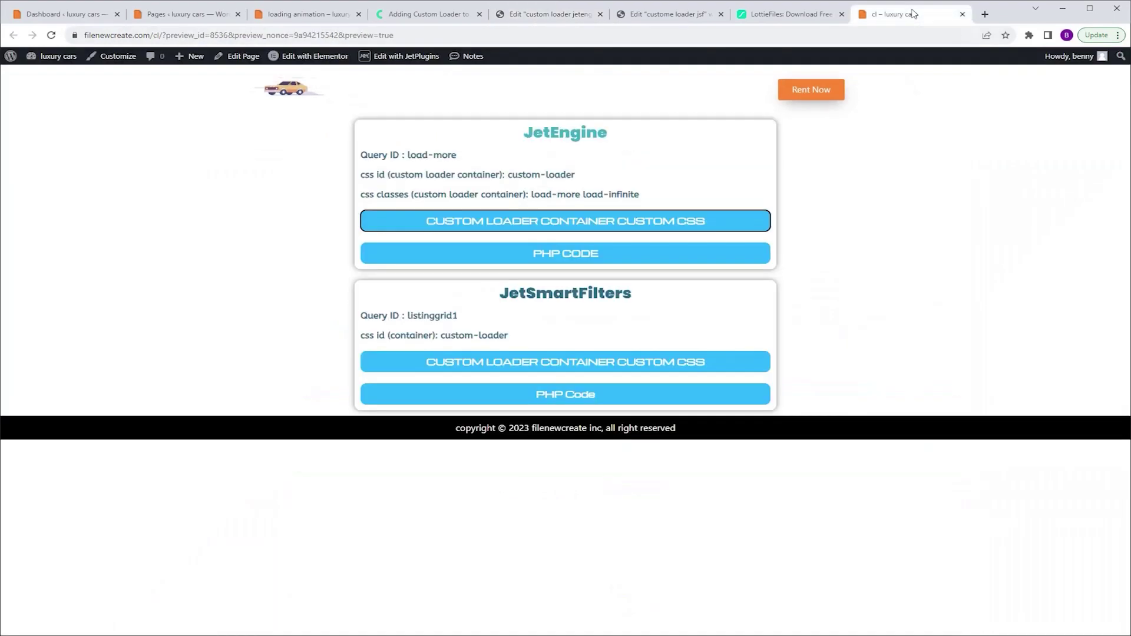
Step: Copy the JetEngine loader PHP code and start a new Code Snippets snippet
left_click(582, 254)
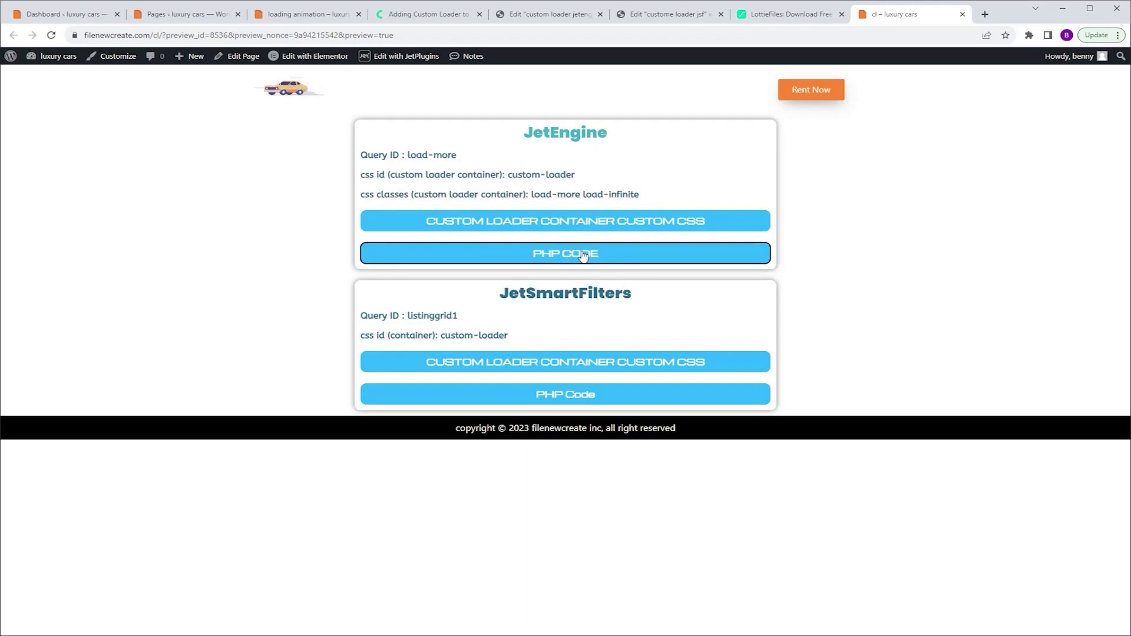
left_click(97, 11)
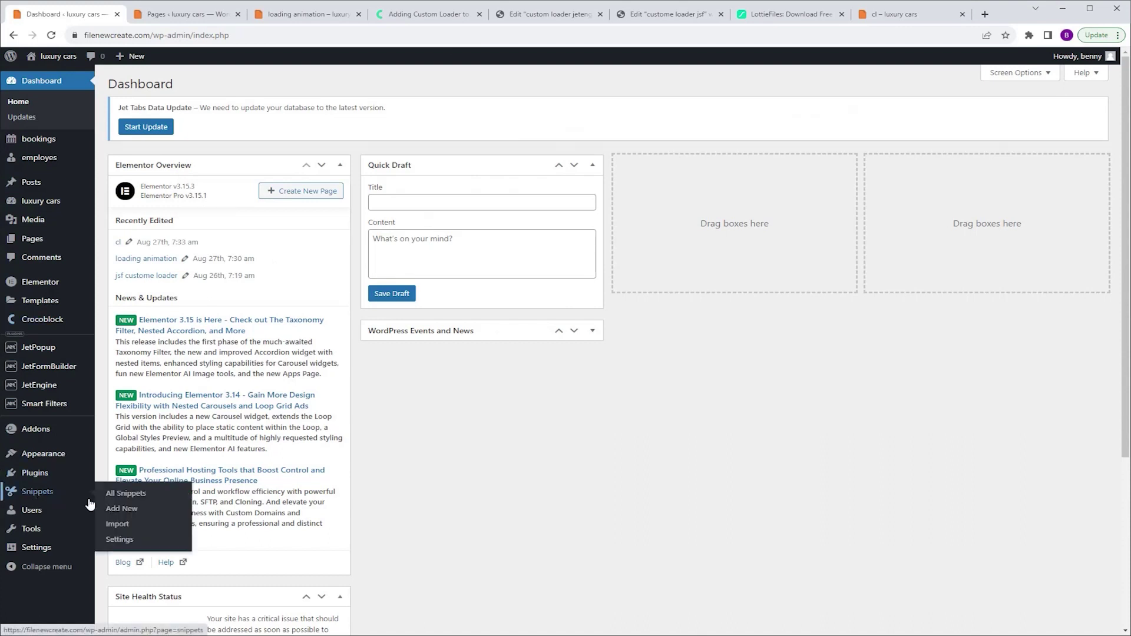
left_click(114, 508)
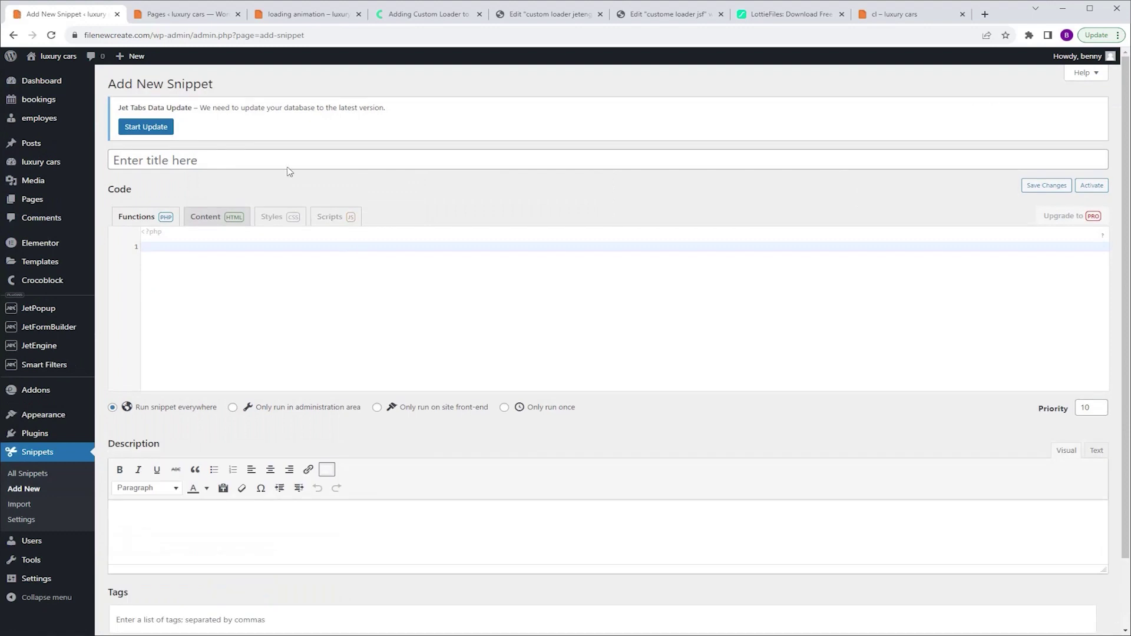
Step: Title the snippet 'custom loader je' and paste the loader code into it
left_click(284, 160)
type("custom loader jet")
key("BackSpace")
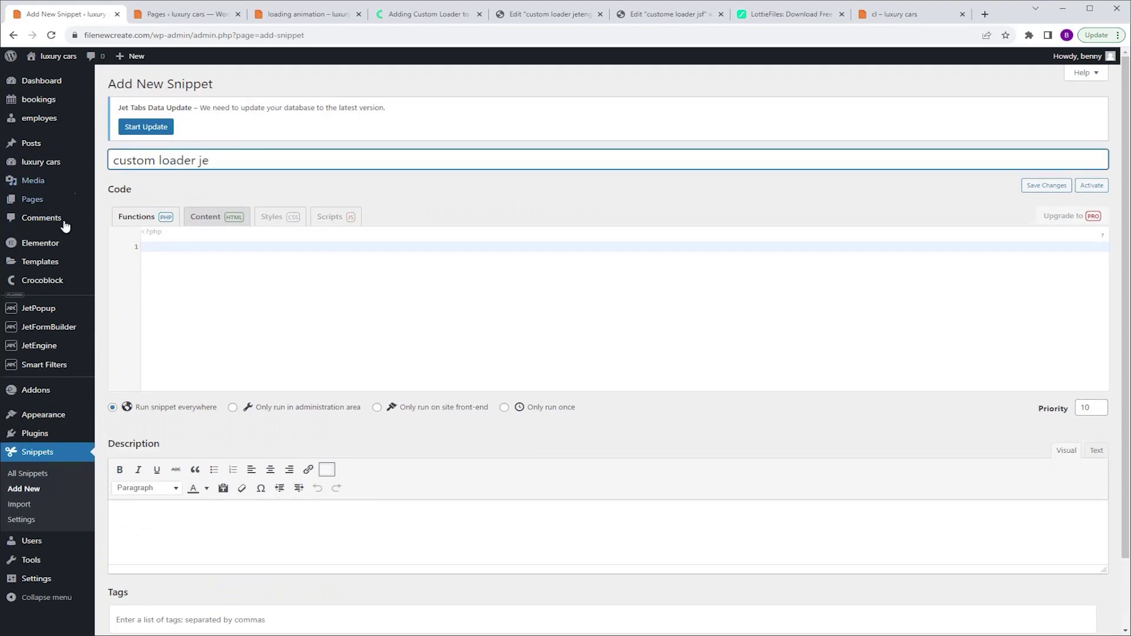
left_click(156, 246)
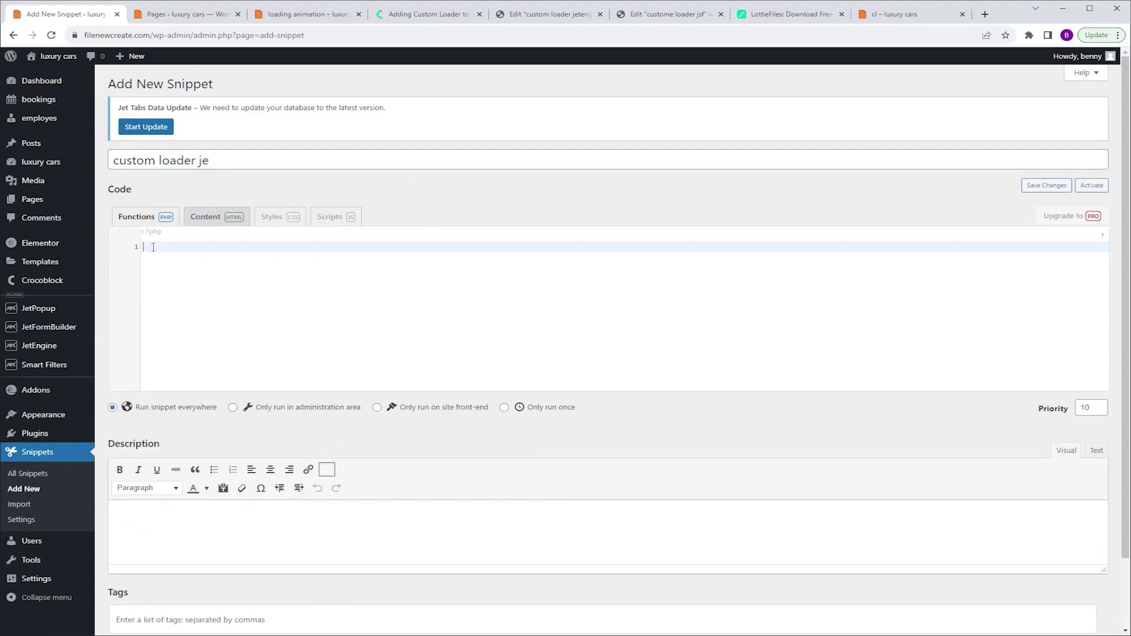
key("ctrl+v")
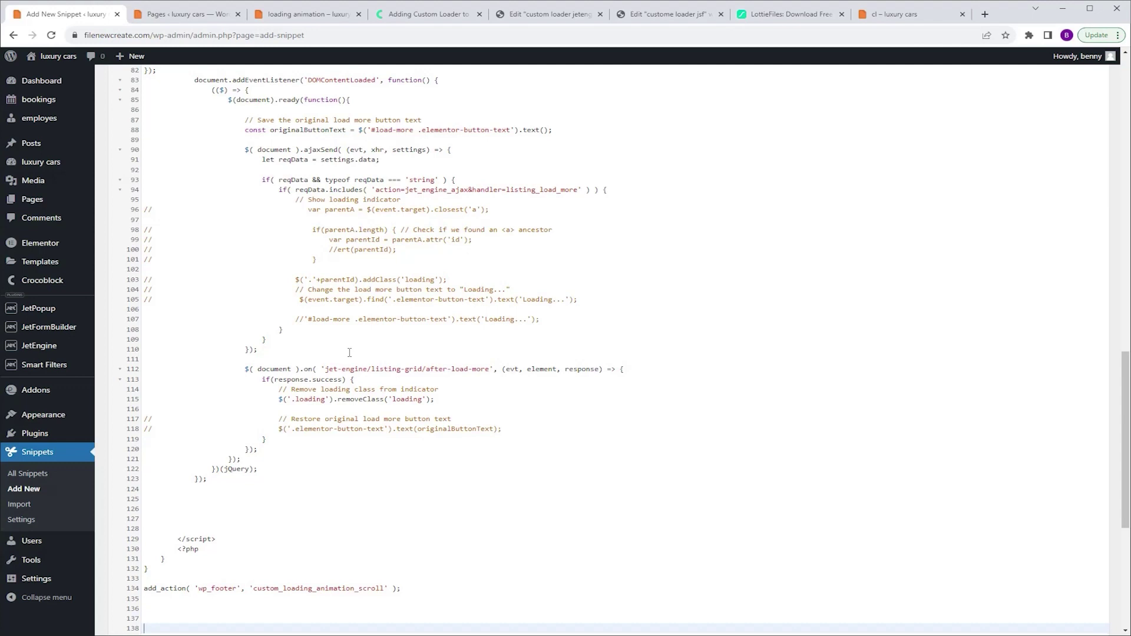
left_click(229, 14)
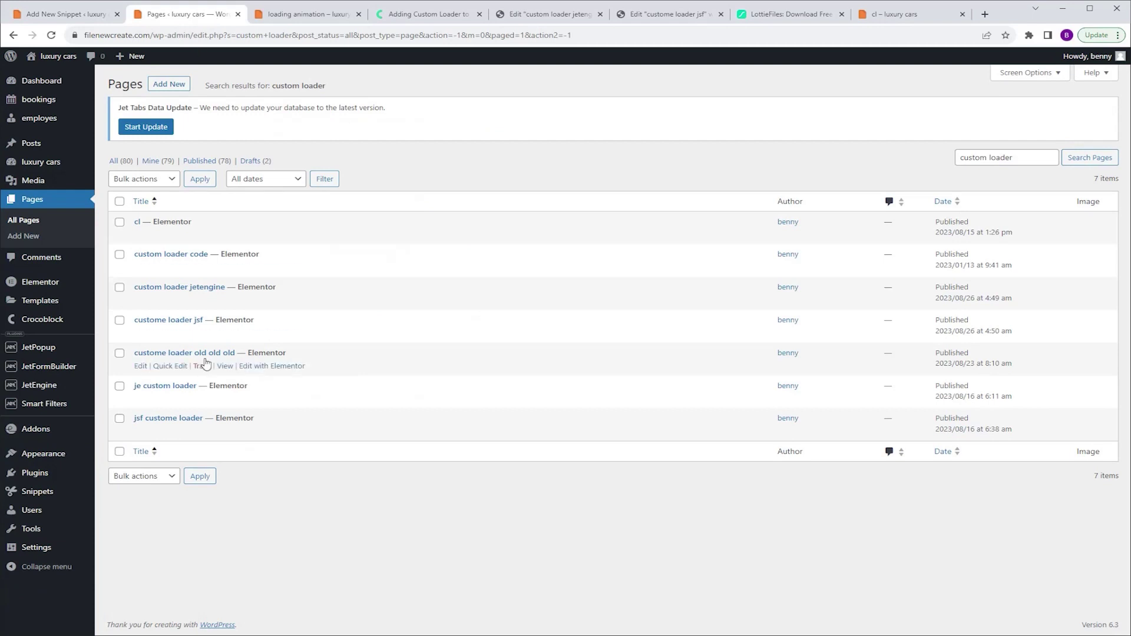
Step: Copy the page slug custom-loader-jetengine and paste it over 'slug1' on line 2 of the snippet
left_click(171, 299)
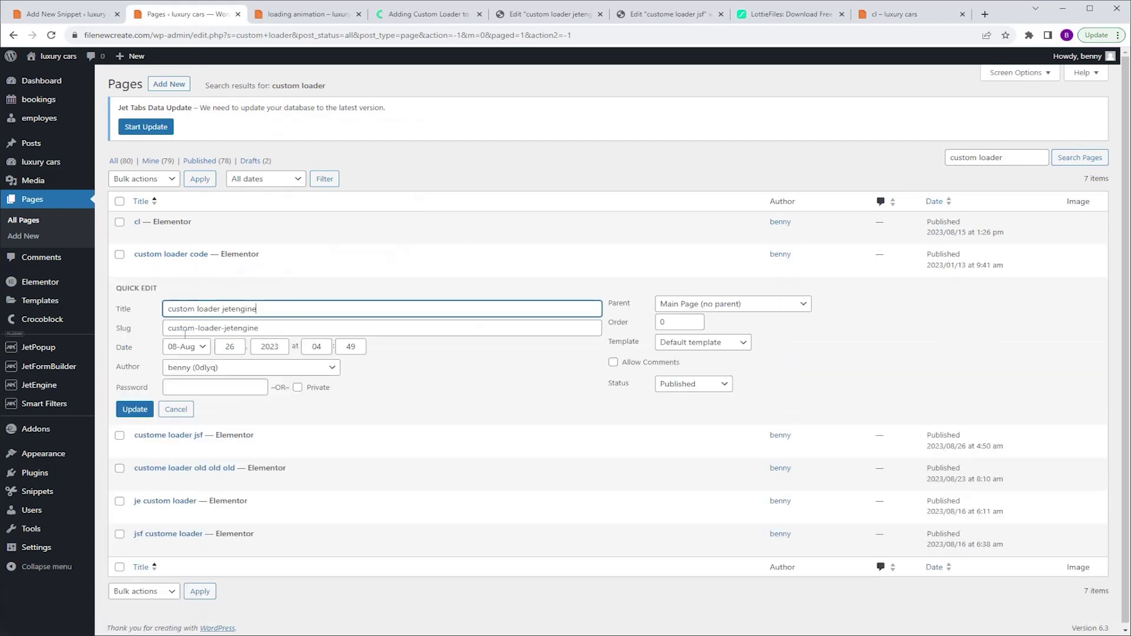
left_click_drag(269, 327, 100, 344)
key("ctrl+c")
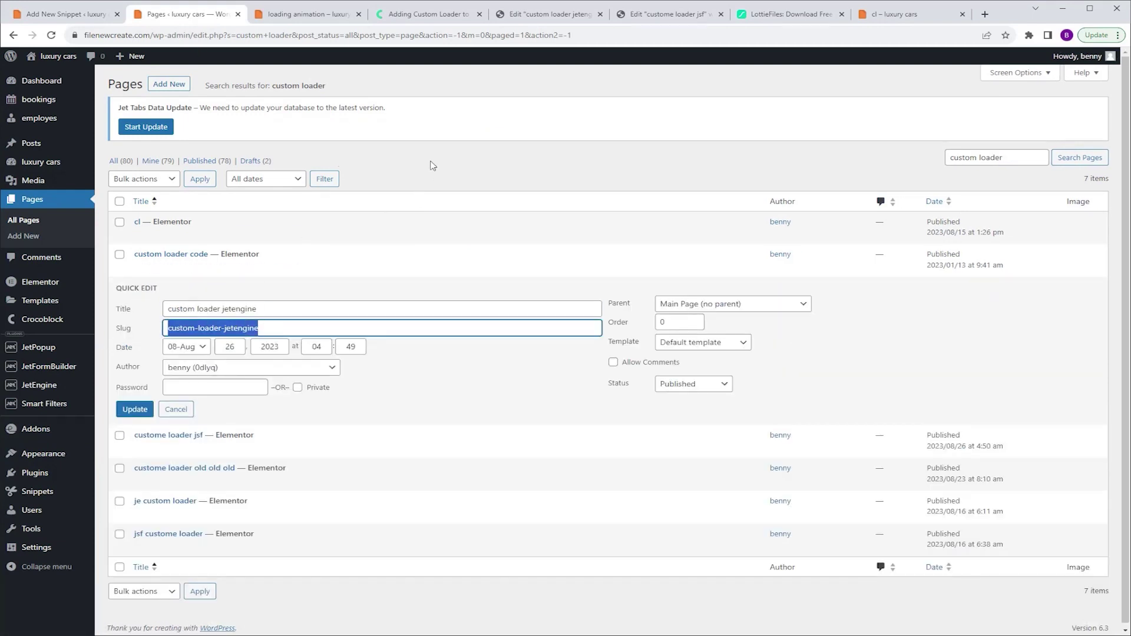
left_click(65, 14)
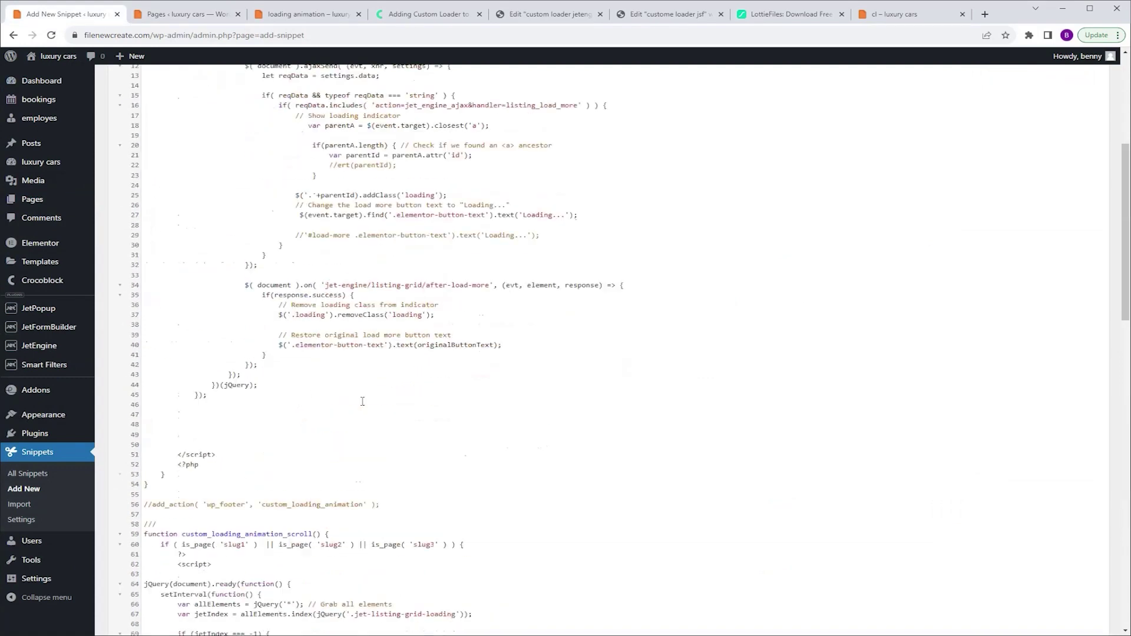
scroll(362, 401, "up", 9)
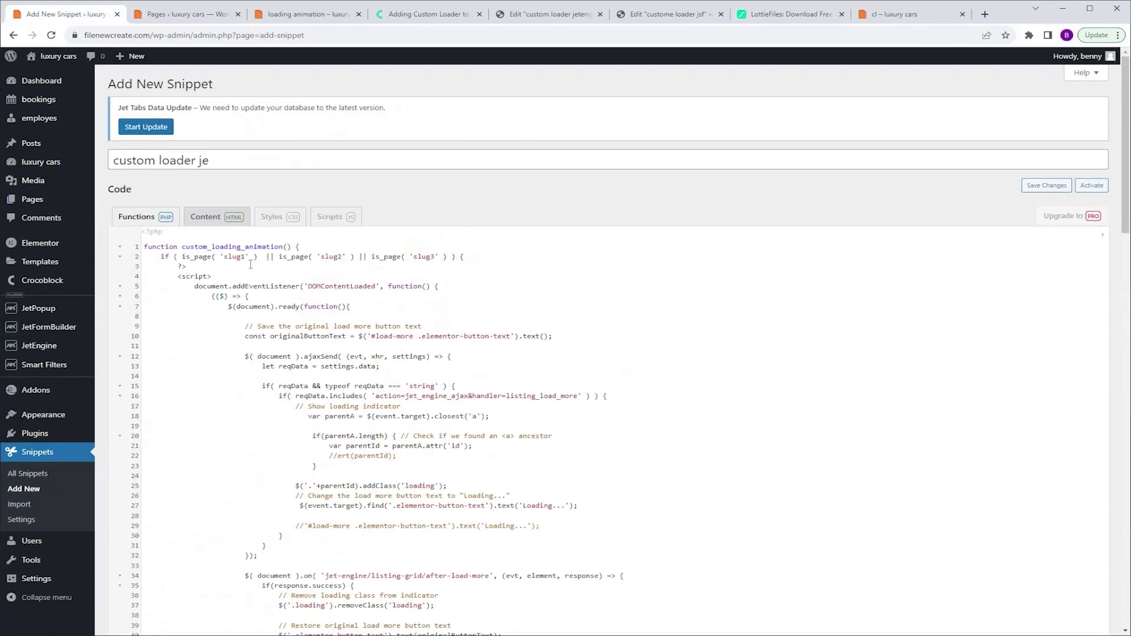
left_click_drag(244, 259, 228, 258)
key("ctrl+v")
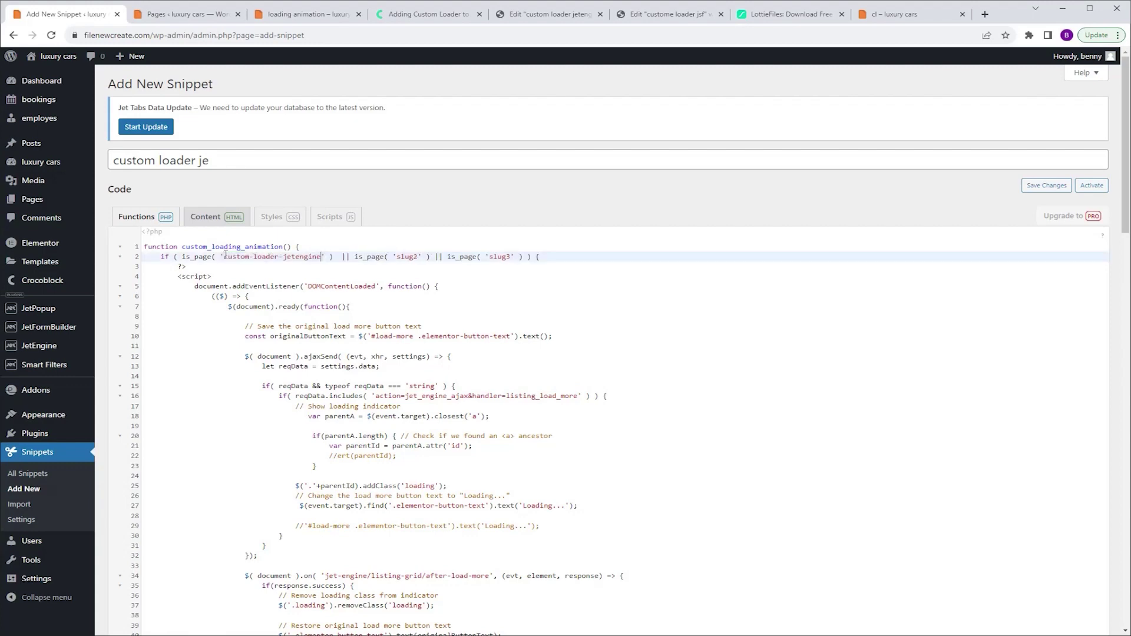
Step: Replace 'slug1' on line 60 with the slug, then save and activate the snippet
scroll(320, 262, "down", 6)
scroll(354, 326, "down", 4)
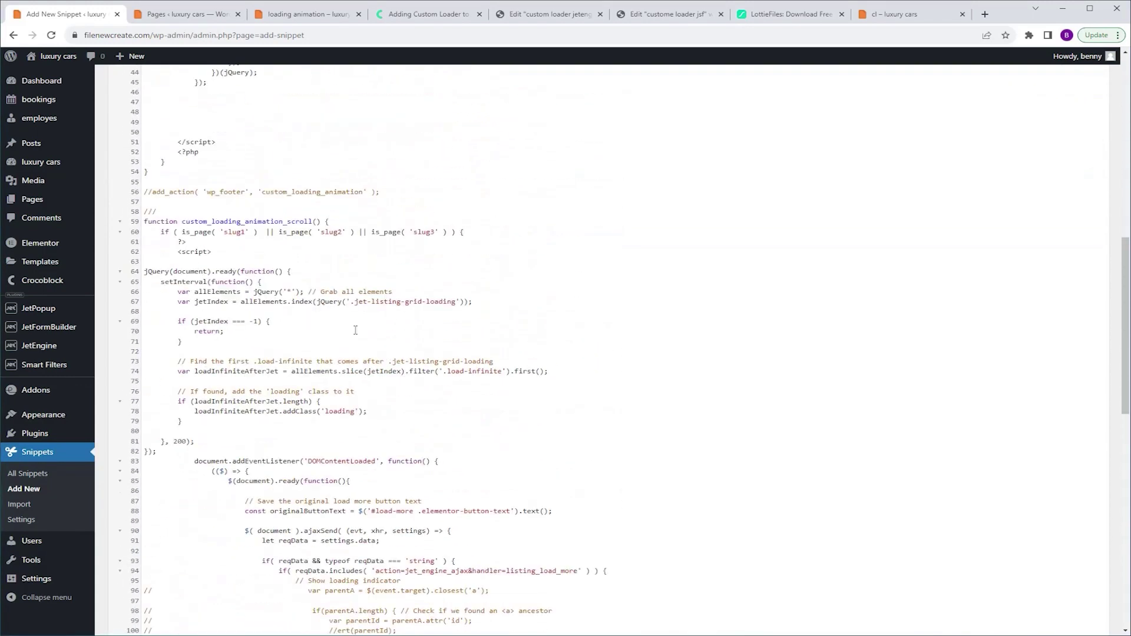
left_click_drag(246, 234, 228, 236)
key("ctrl+v")
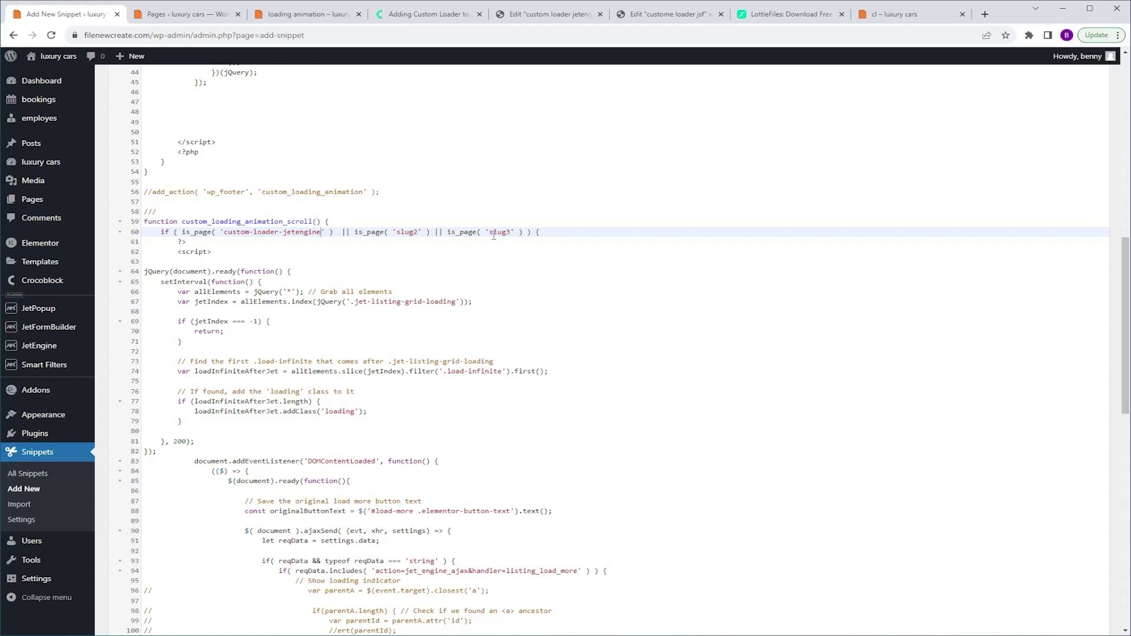
scroll(494, 236, "down", 15)
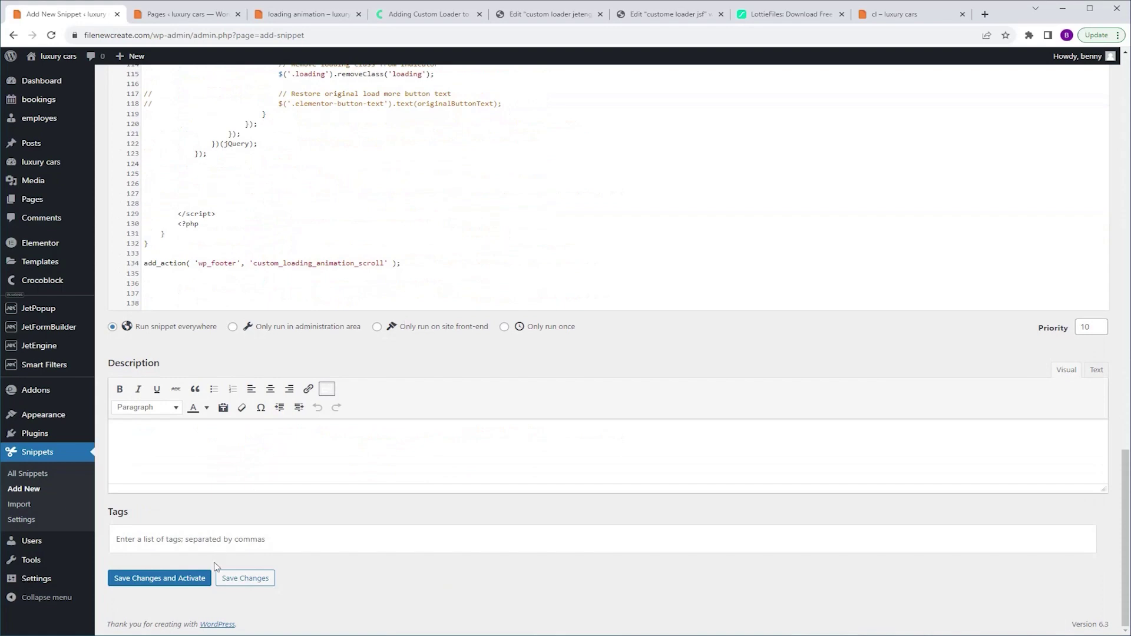
left_click(177, 578)
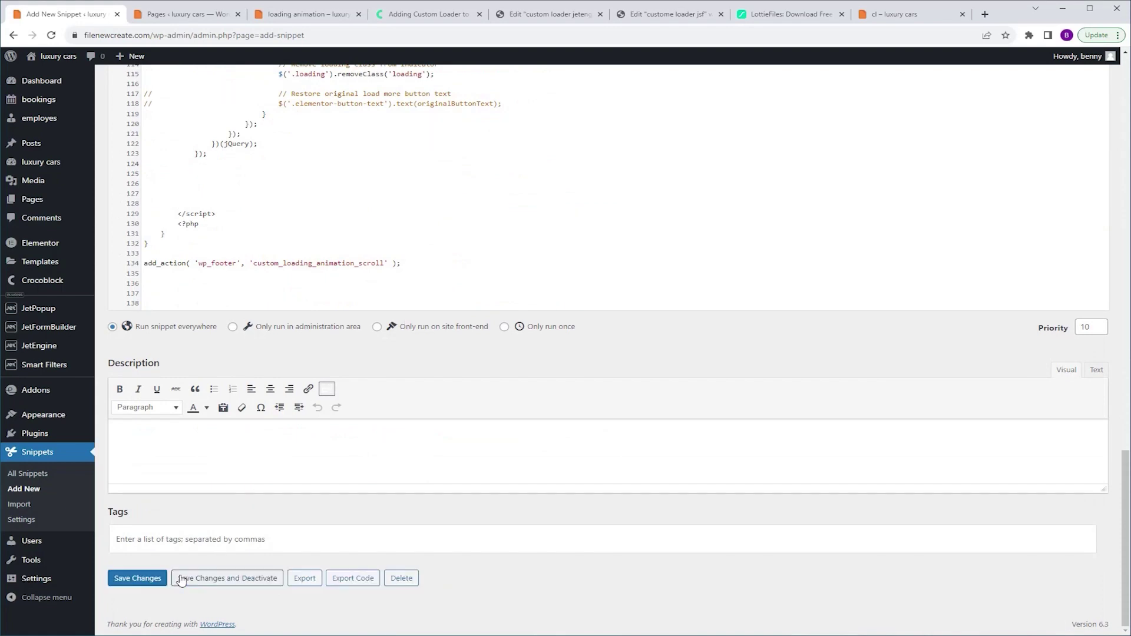
Step: Publish the page and preview it, loading two more batches of cars to watch the race-car loader
left_click(547, 13)
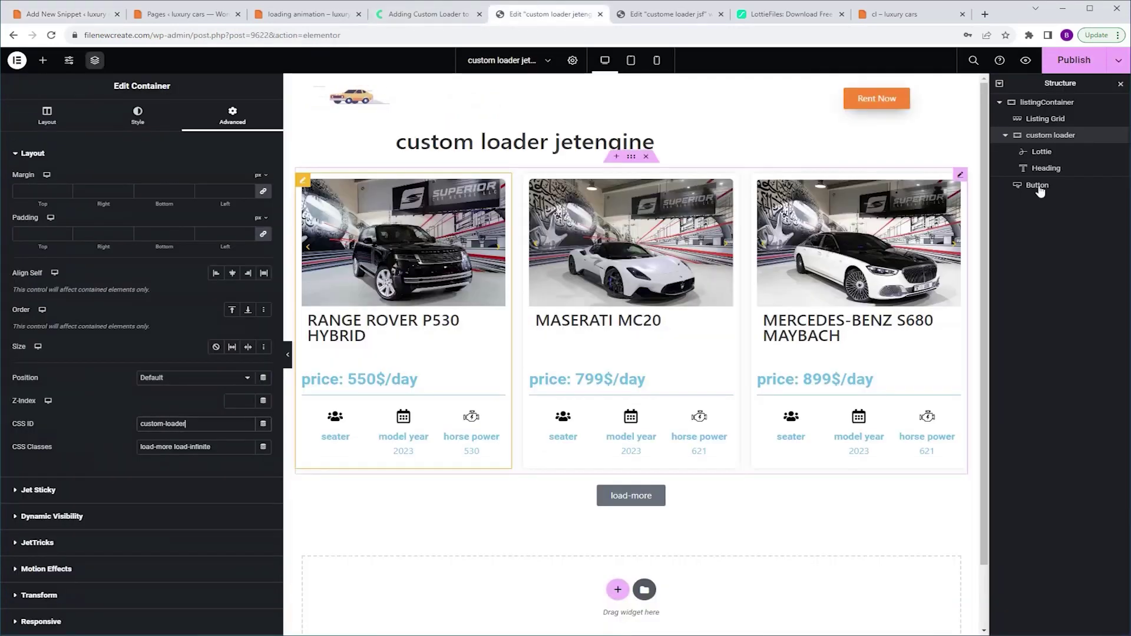
left_click(1078, 58)
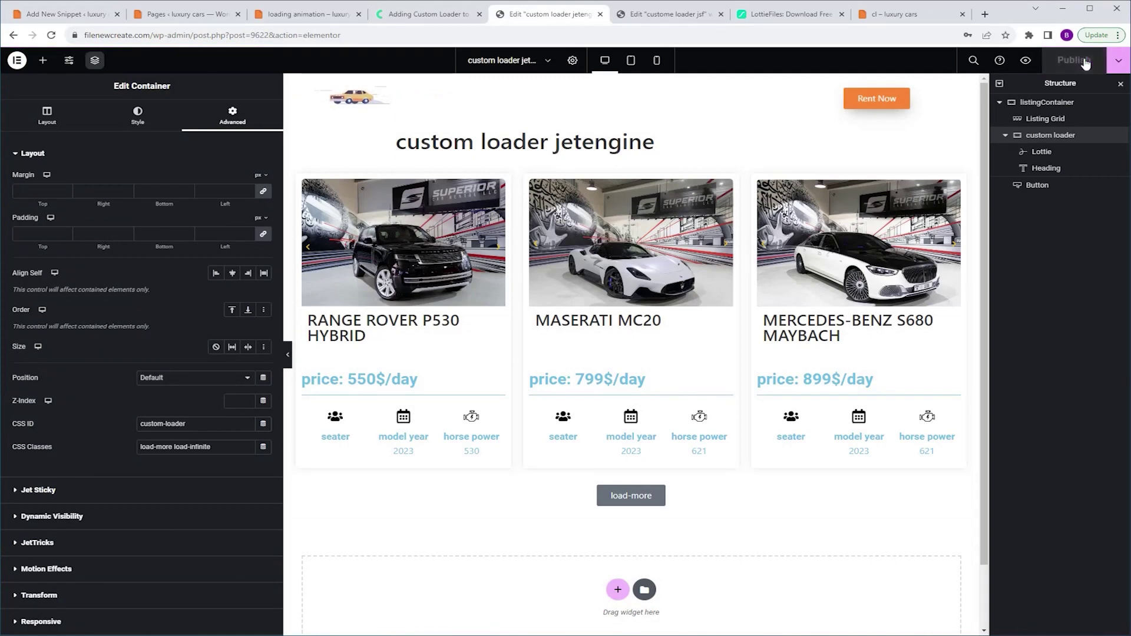
left_click(1026, 61)
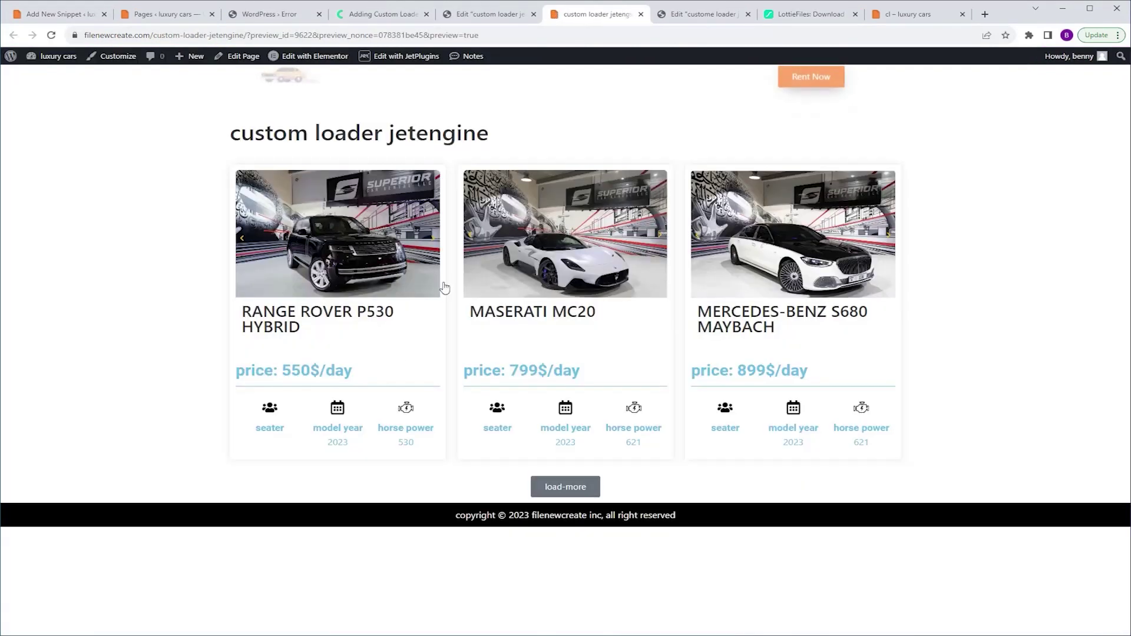
left_click(558, 488)
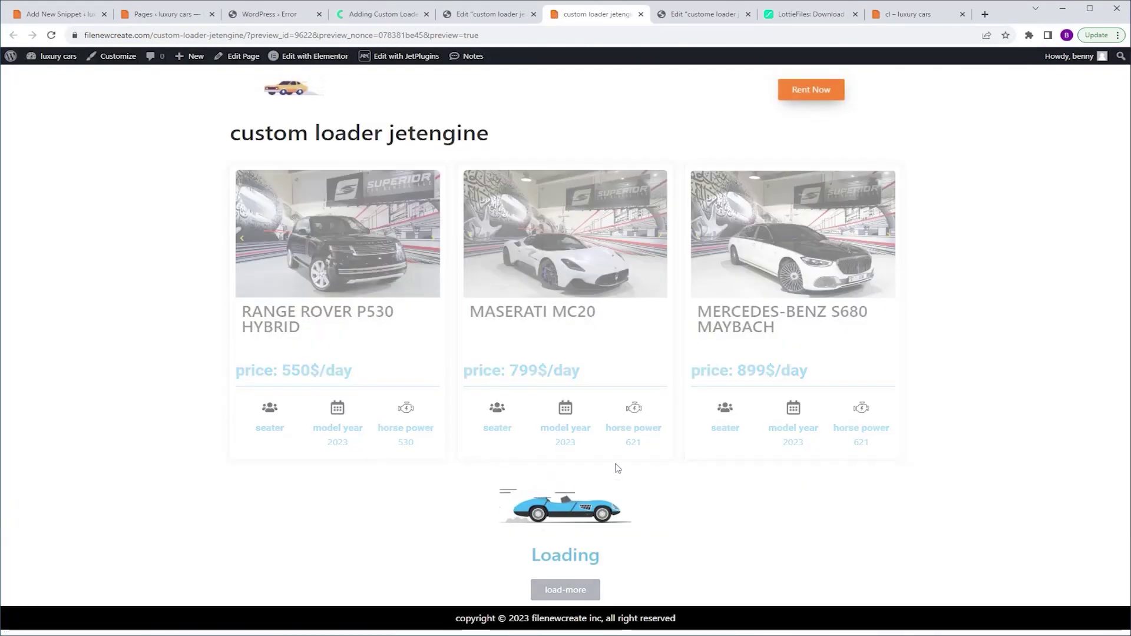
scroll(582, 458, "down", 3)
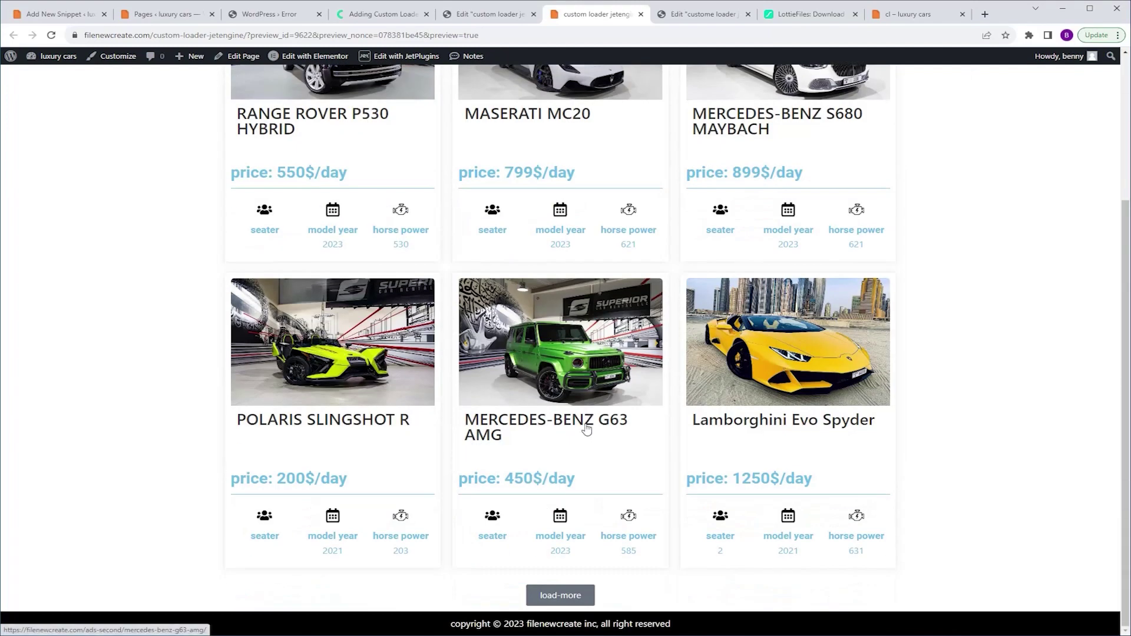
left_click(580, 598)
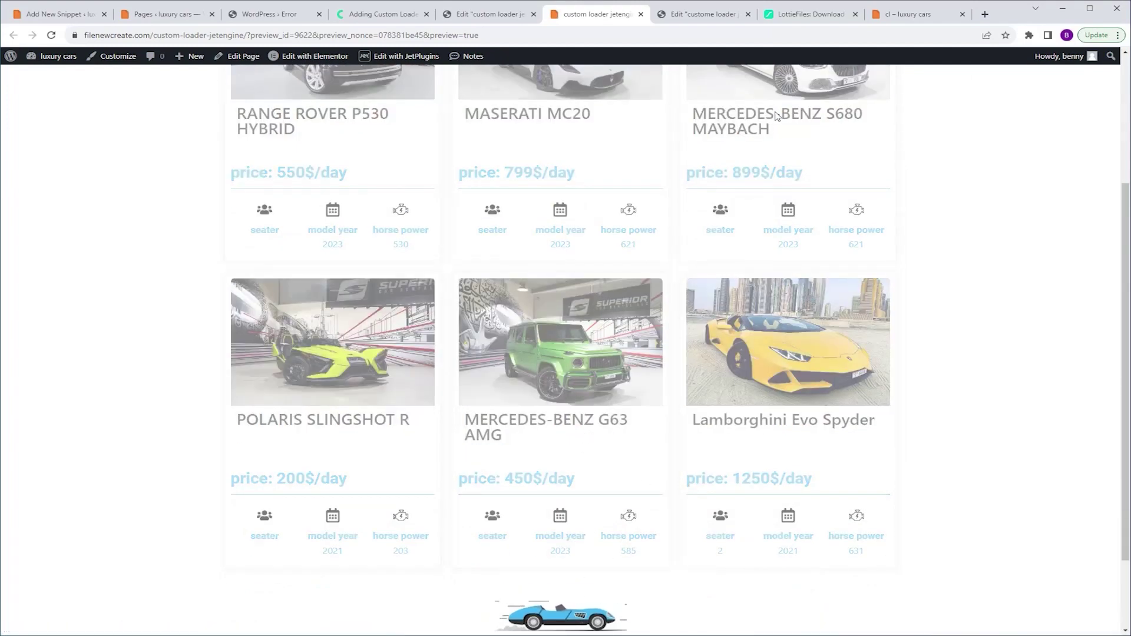
left_click(511, 14)
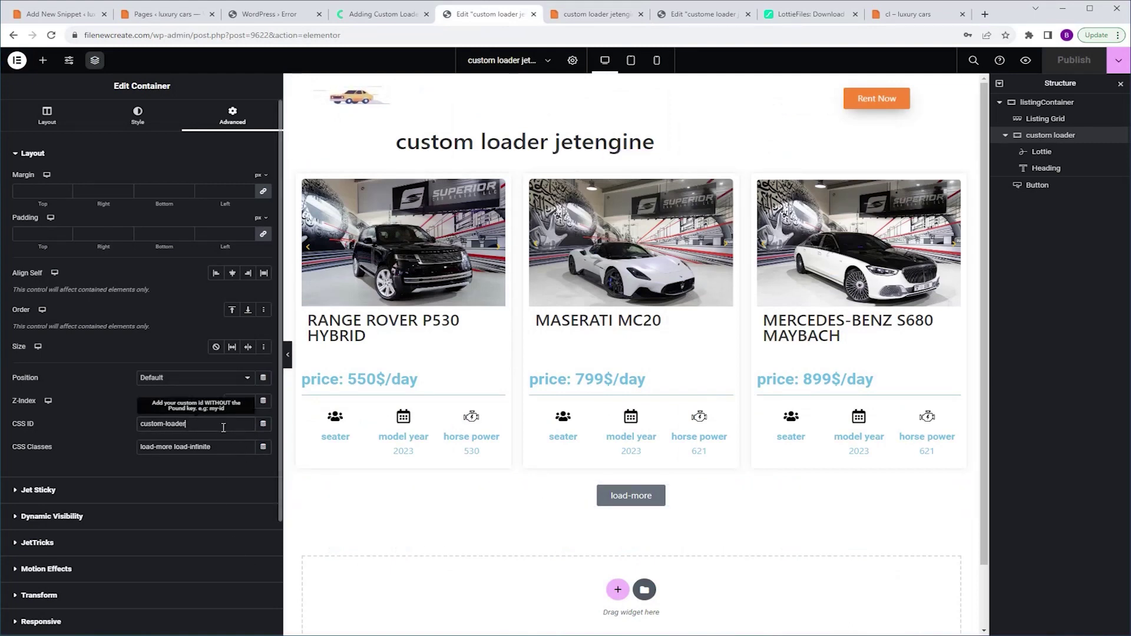
Step: Correct the loader container's CSS ID to custom-loader by deleting the stray '1'
type("1")
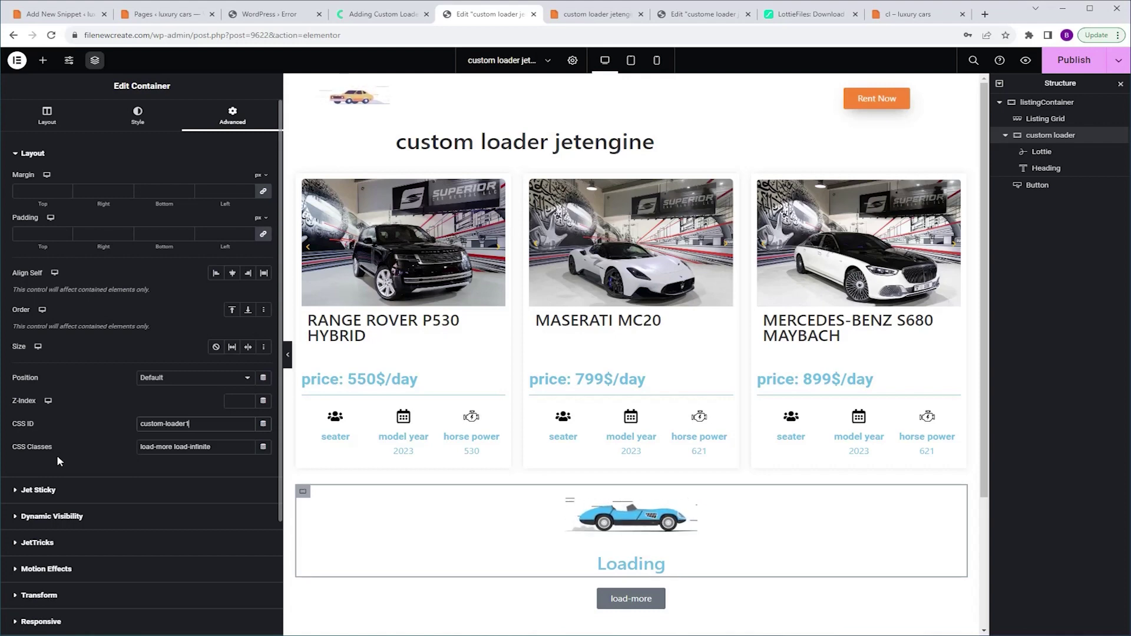
key("BackSpace")
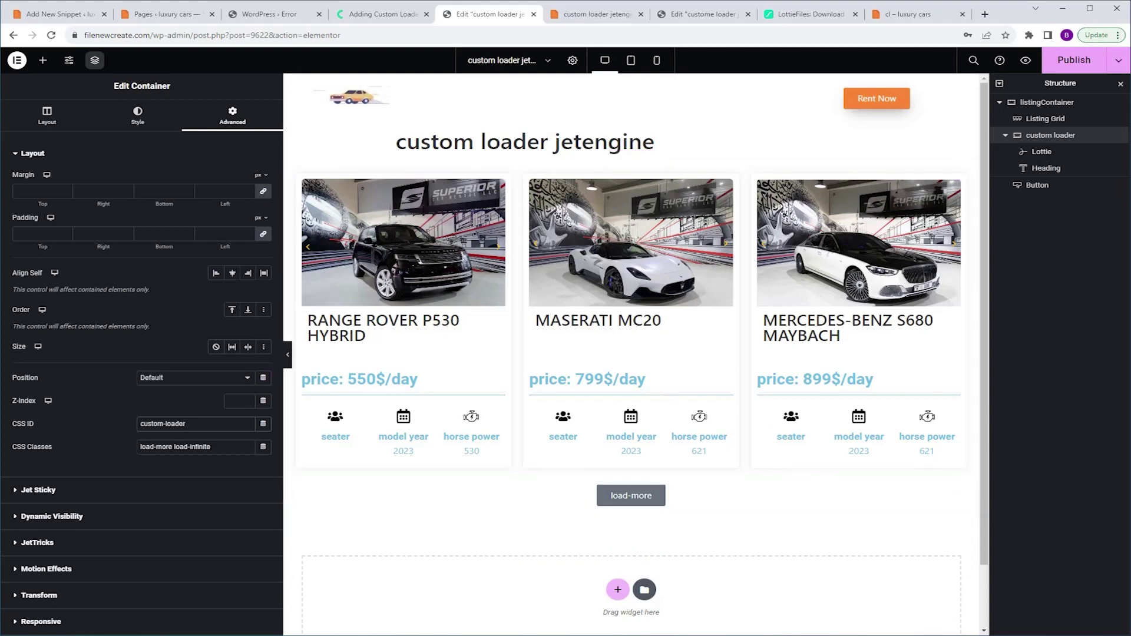
left_click(1047, 104)
Step: Duplicate the listingContainer from its context menu
right_click(1046, 104)
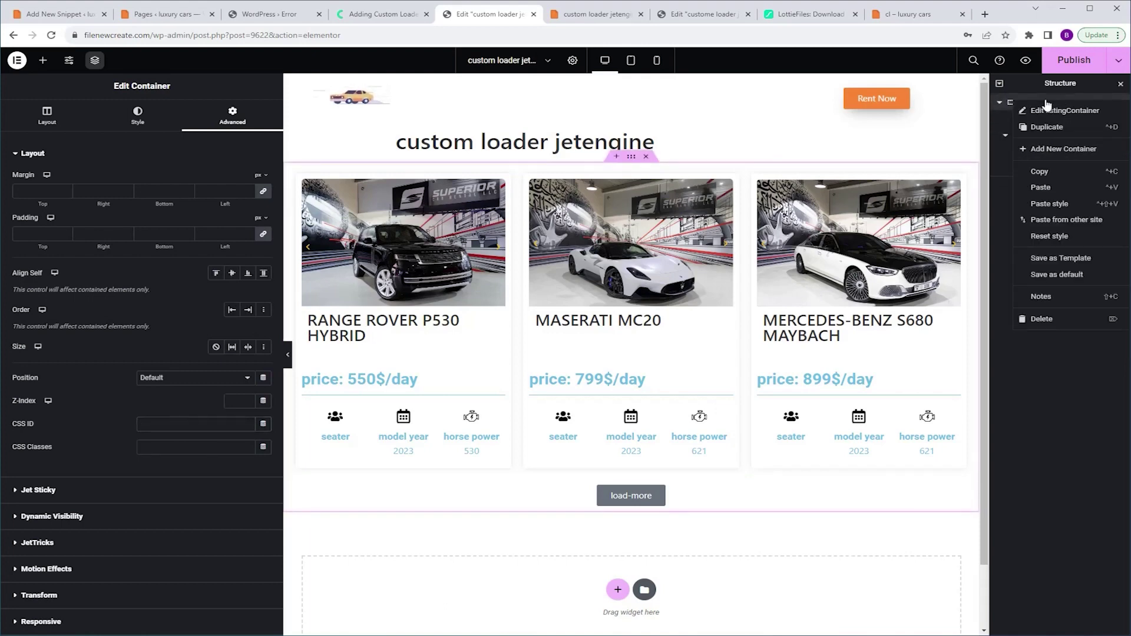
left_click(1051, 110)
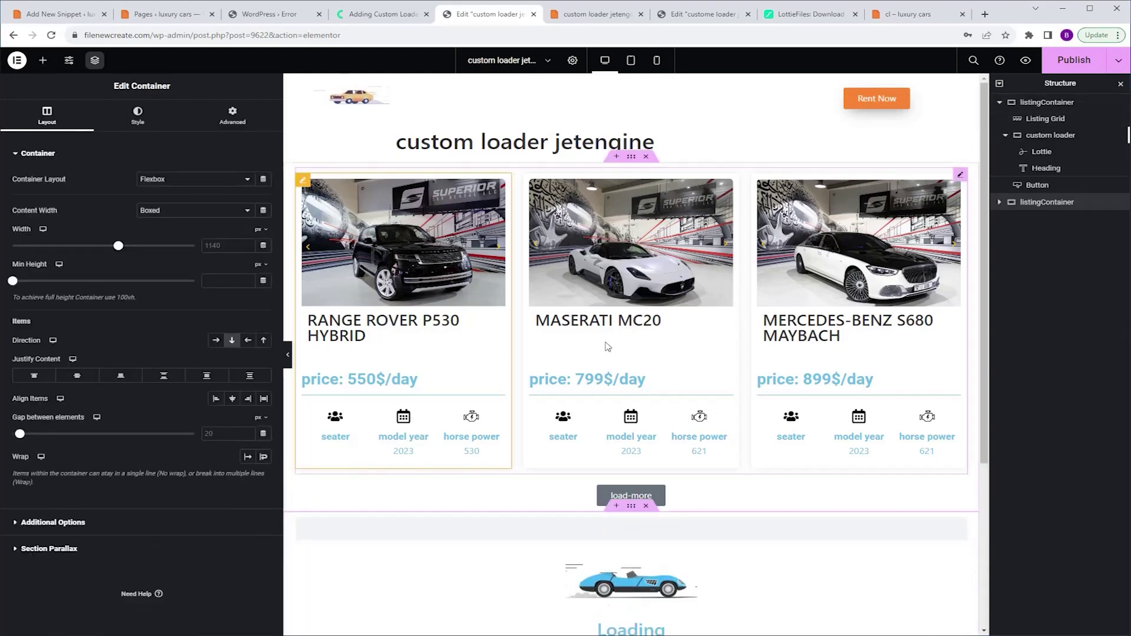
scroll(601, 343, "down", 6)
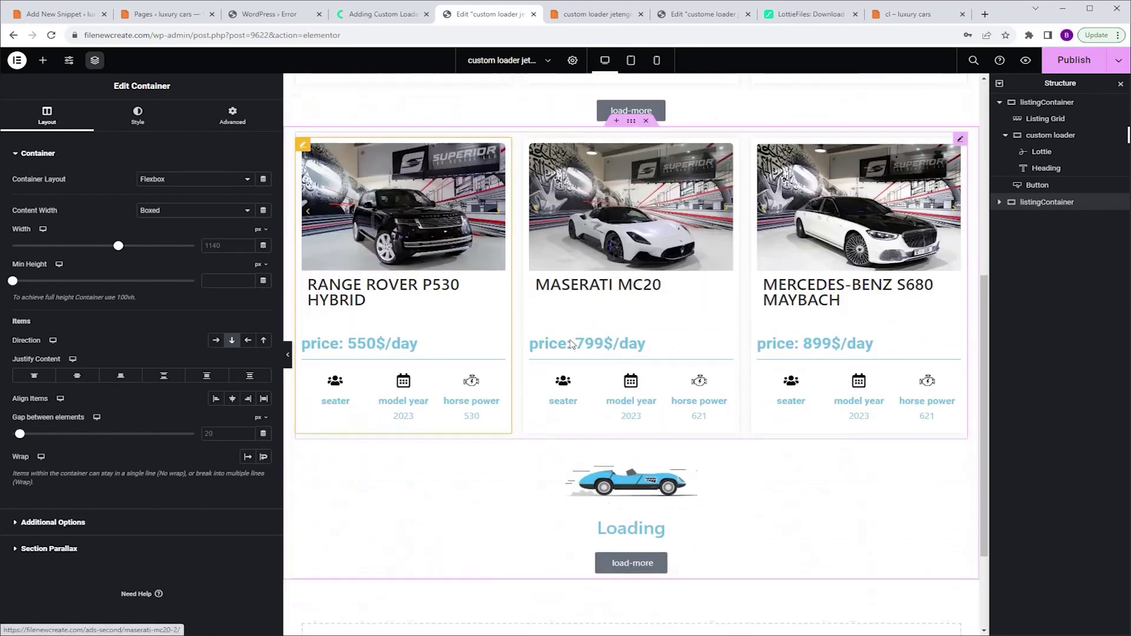
scroll(570, 344, "down", 2)
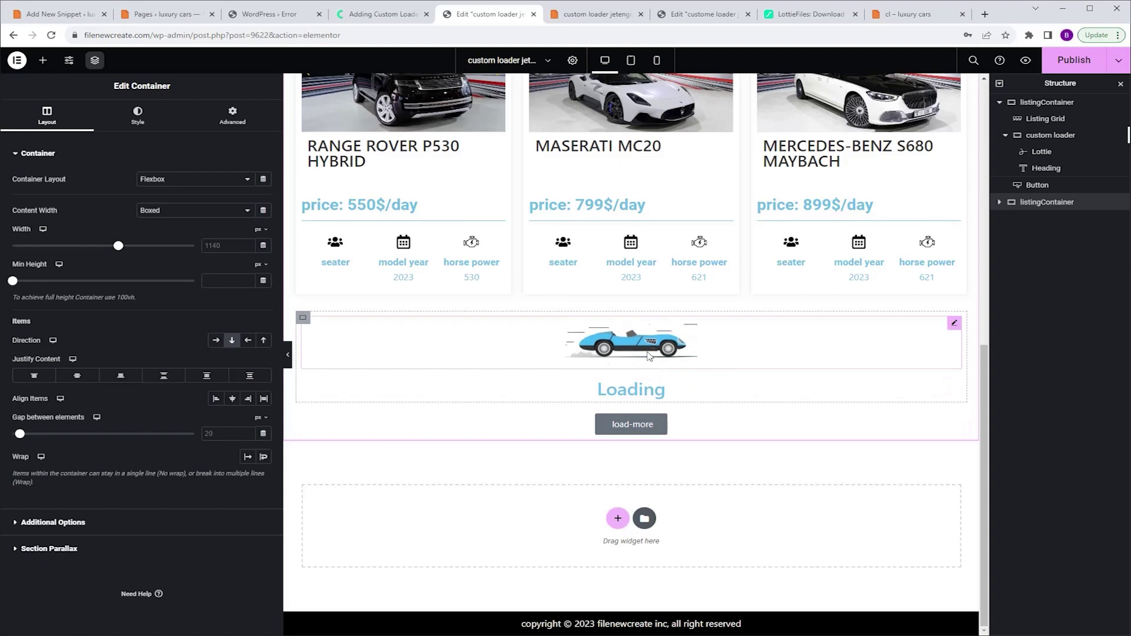
Step: Give the copied loader container the CSS ID custom-loader under Advanced
left_click(303, 319)
left_click(233, 115)
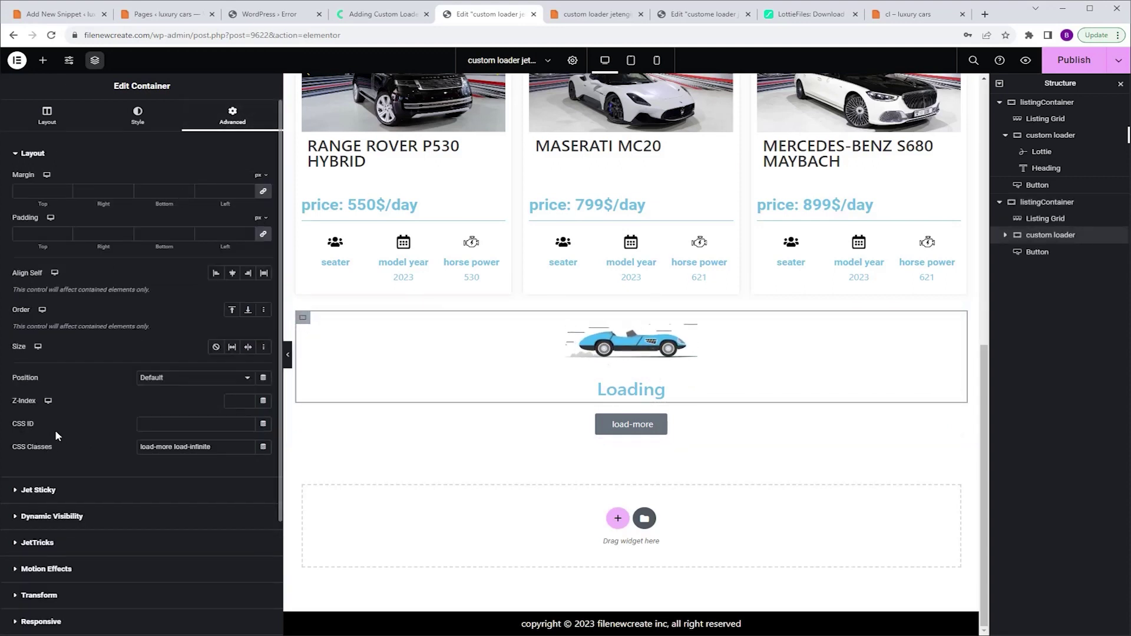
left_click(176, 423)
type("custom-loader")
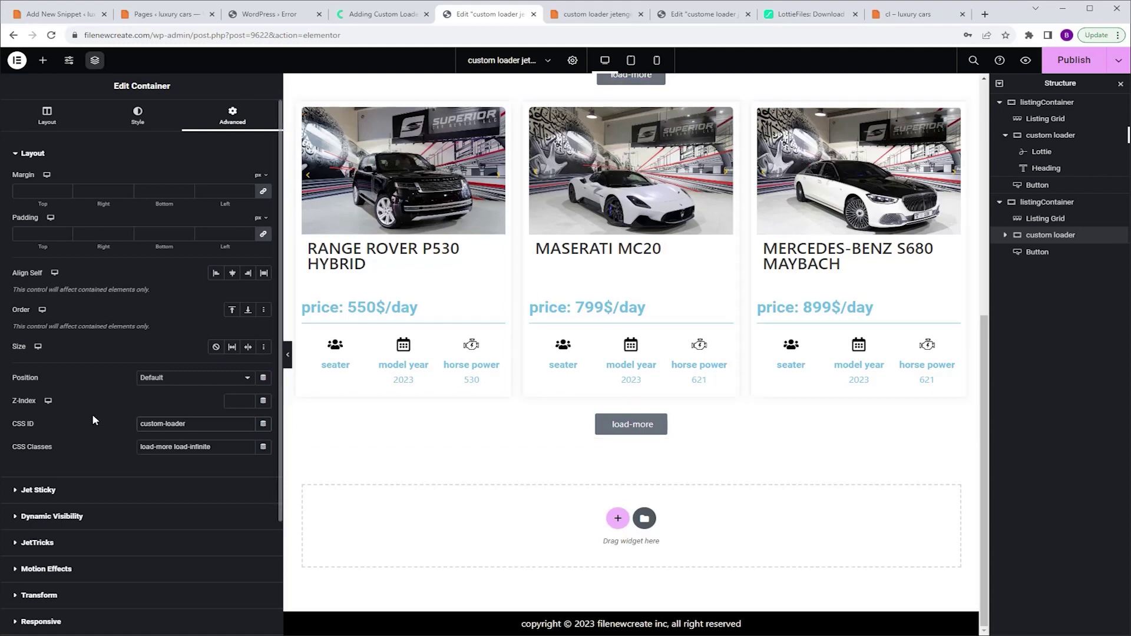
Step: Set the second Listing Grid's load more element ID to load-more2, matching its duplicated button
left_click(173, 447)
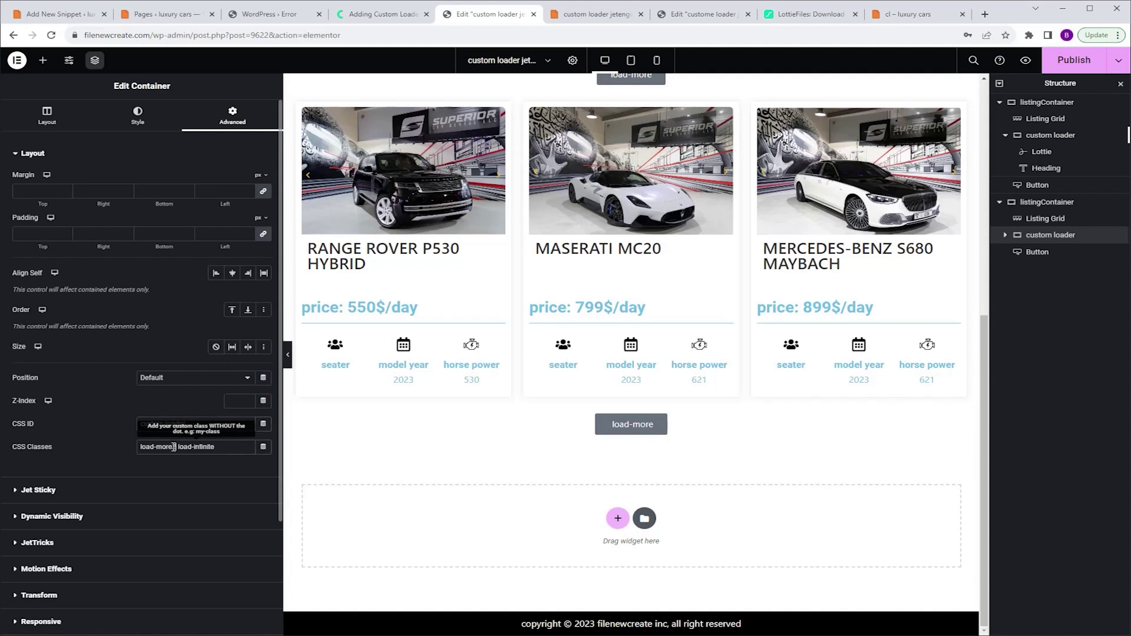
left_click(643, 425)
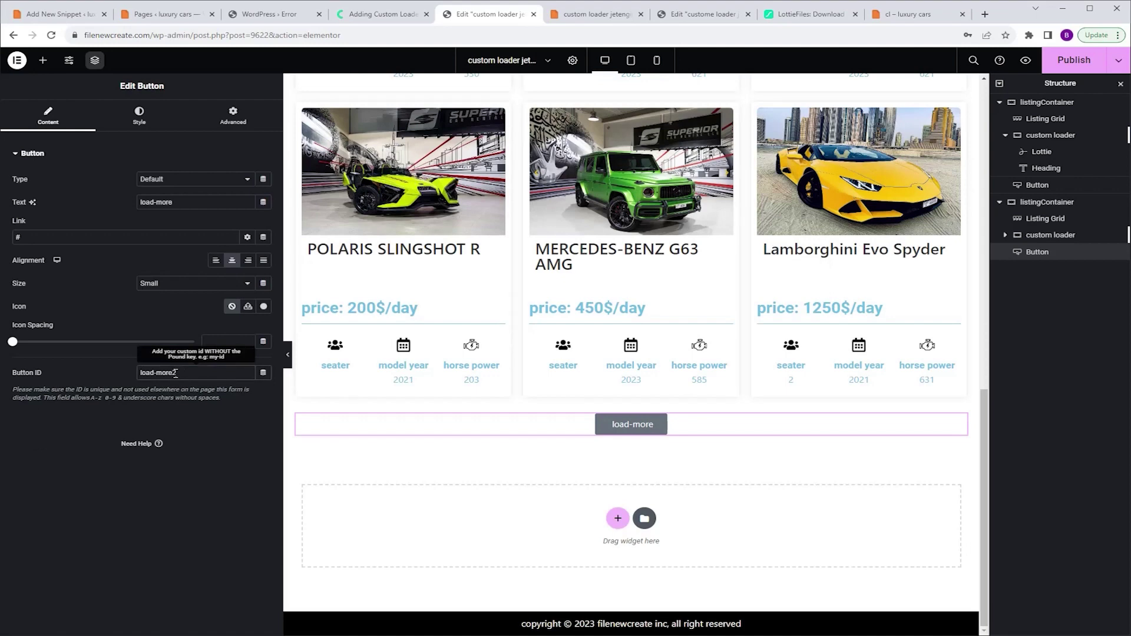
left_click(601, 380)
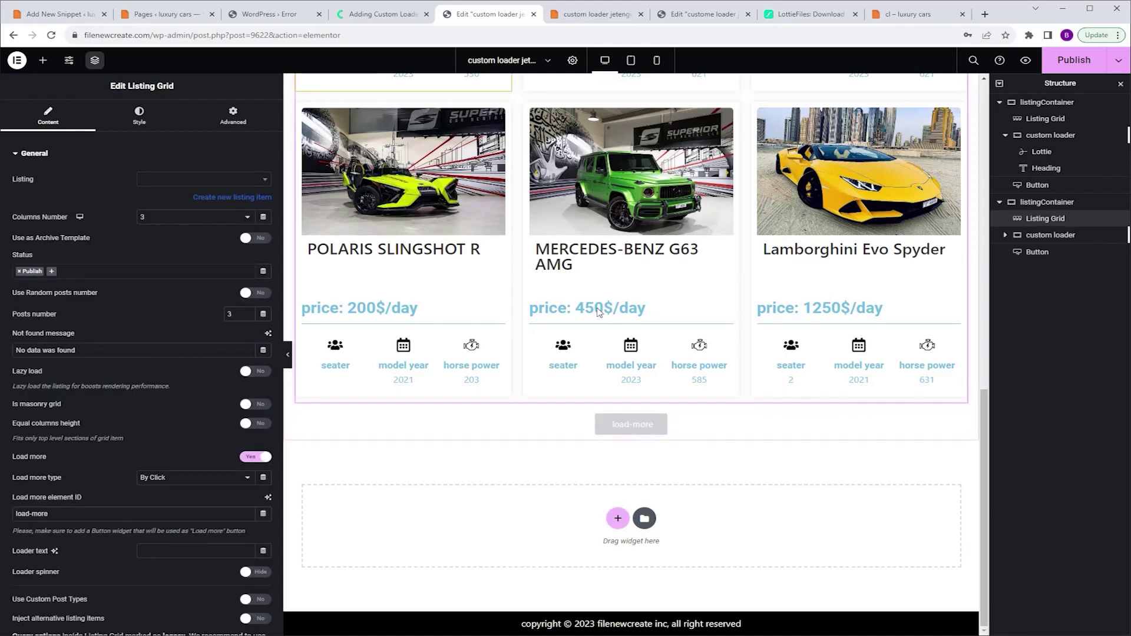
left_click(52, 516)
type("load-more2")
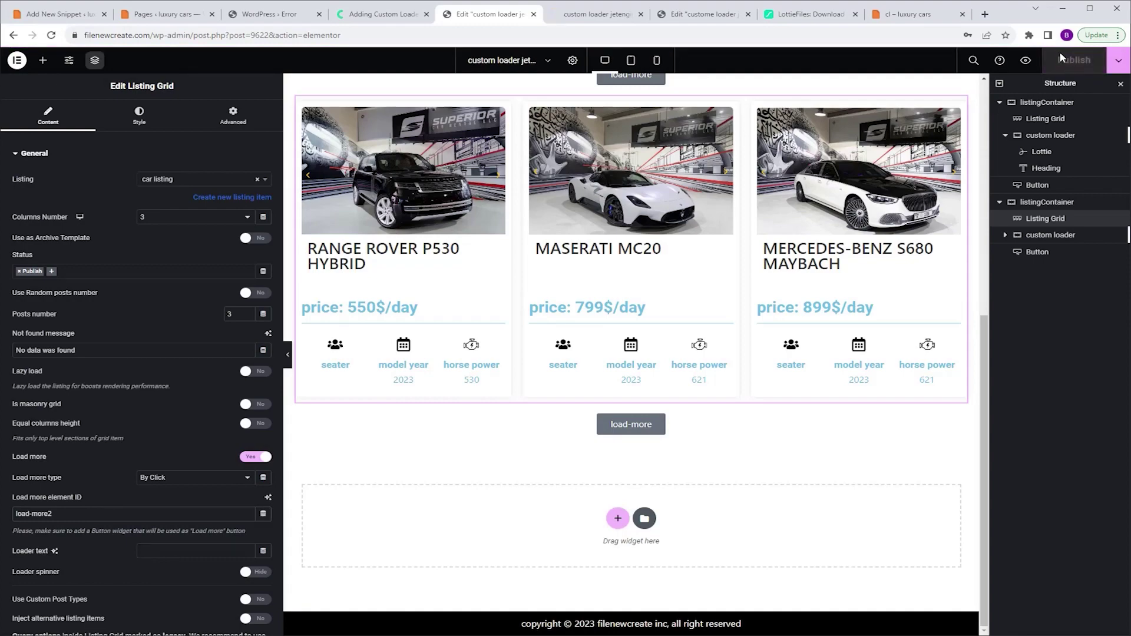
left_click(1025, 60)
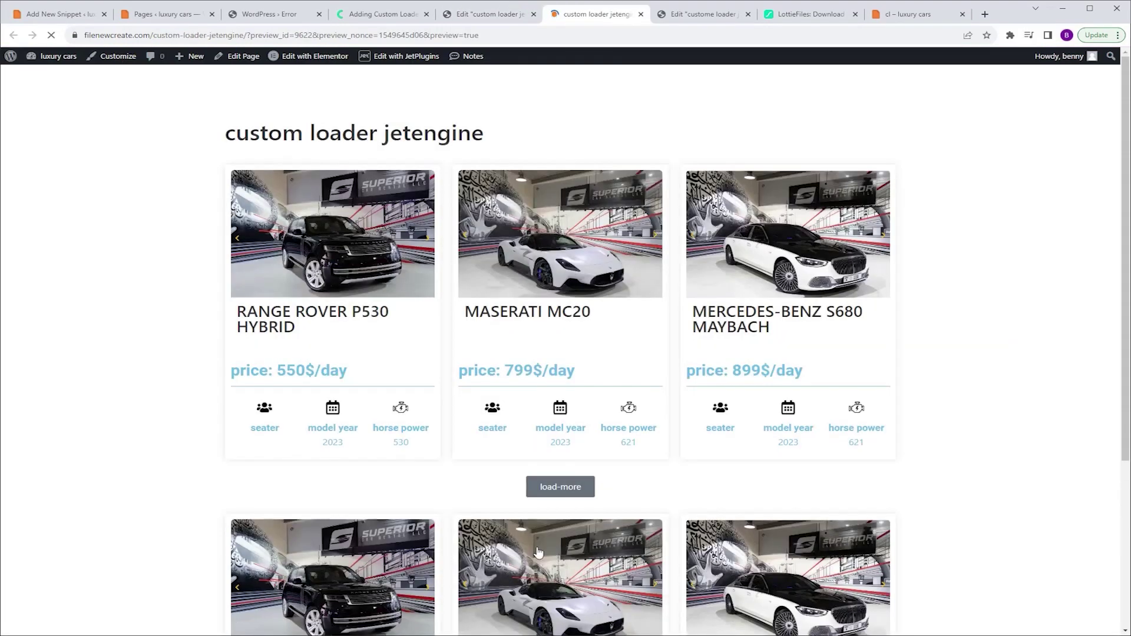
Step: In the preview, load two more batches of cars to check the race-car loader, then return to the editor
left_click(559, 488)
scroll(560, 498, "down", 5)
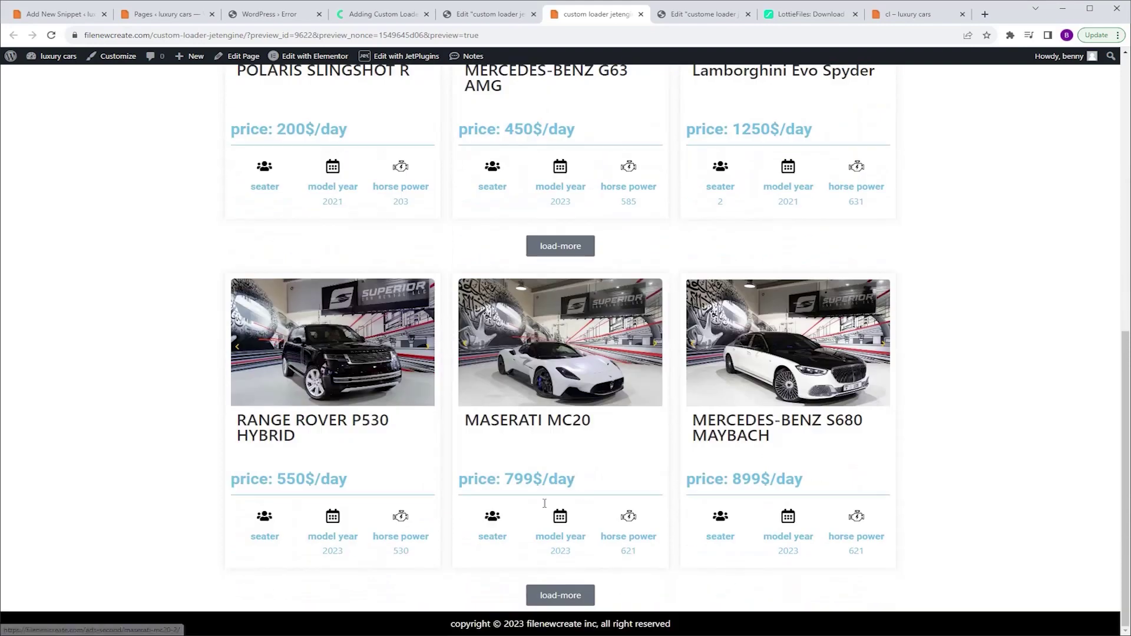
left_click(563, 596)
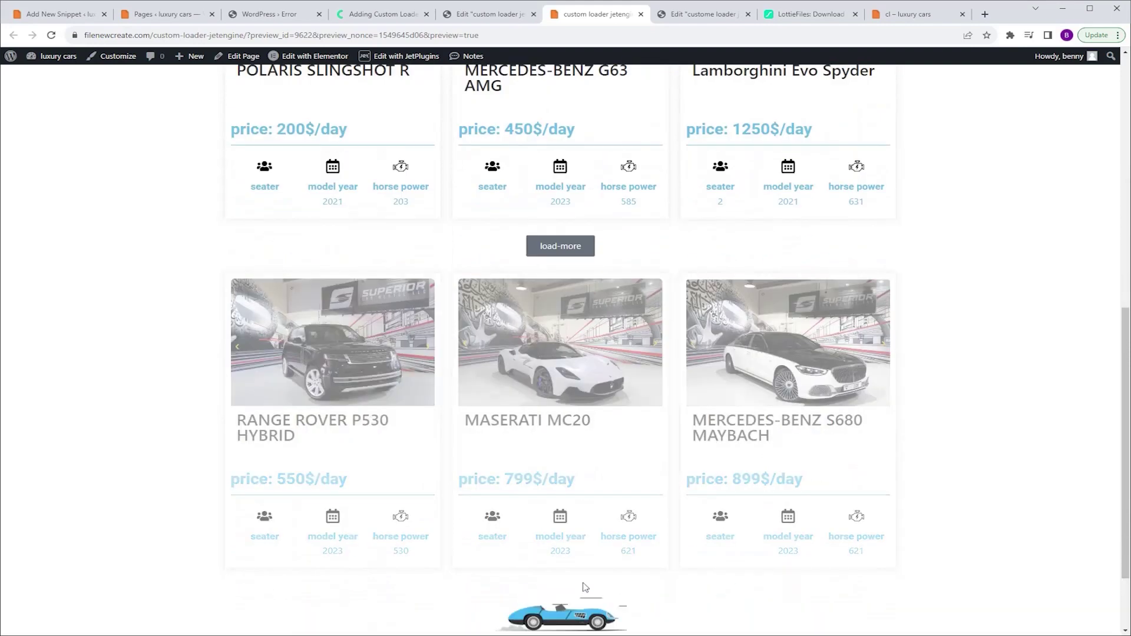
scroll(586, 586, "down", 2)
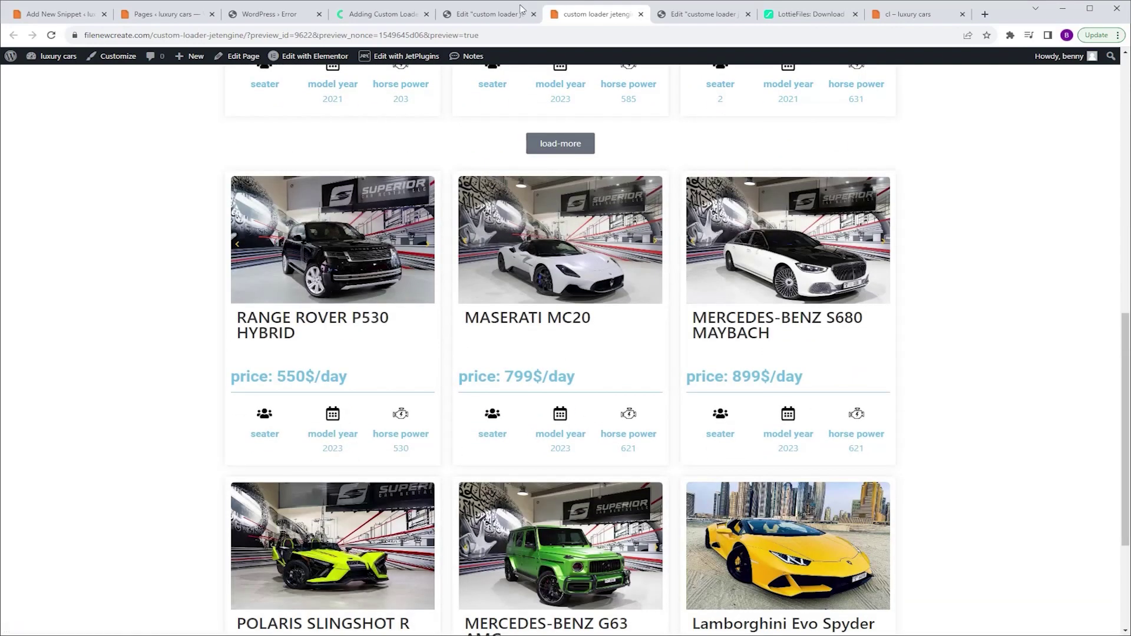
left_click(497, 14)
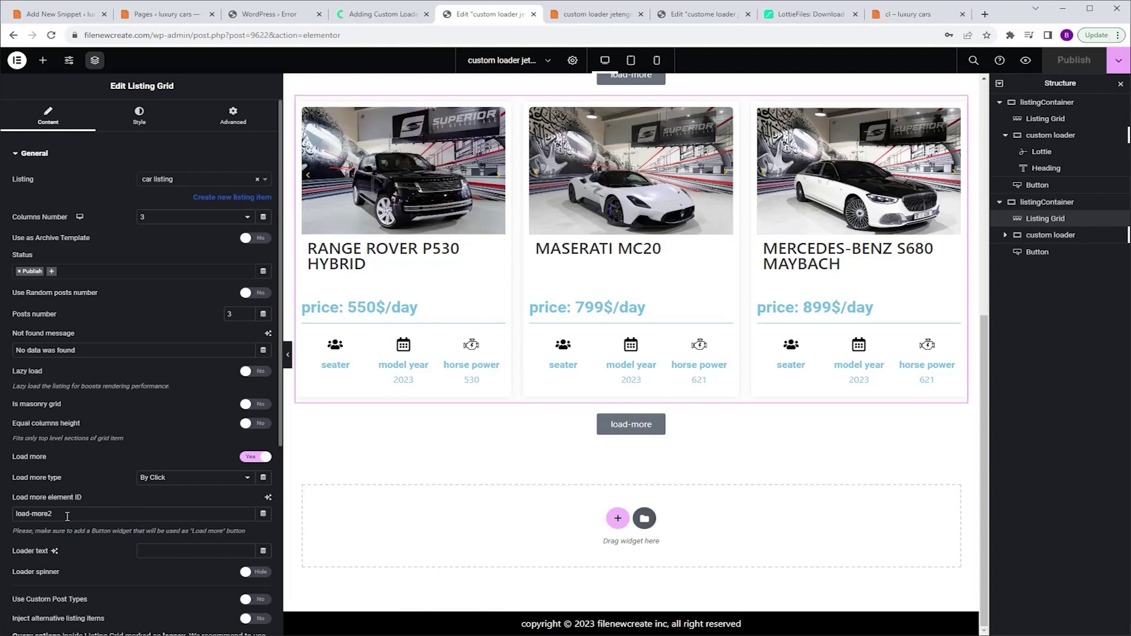
Step: Switch the second grid's Load more type to Infinite Scroll and delete its load-more button
left_click(183, 479)
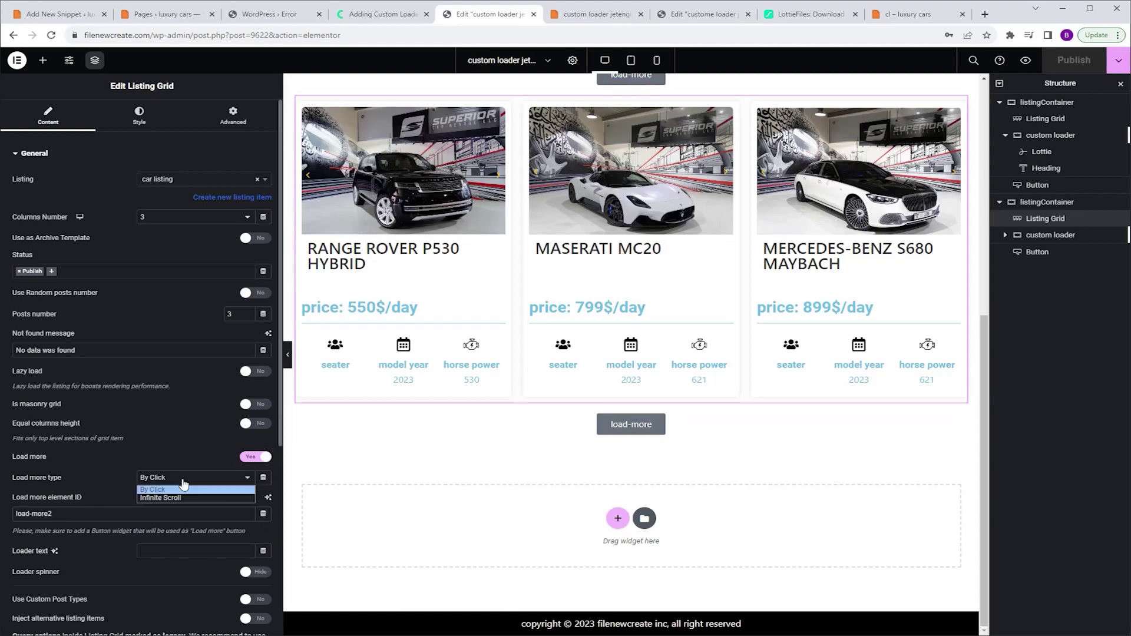
left_click(178, 497)
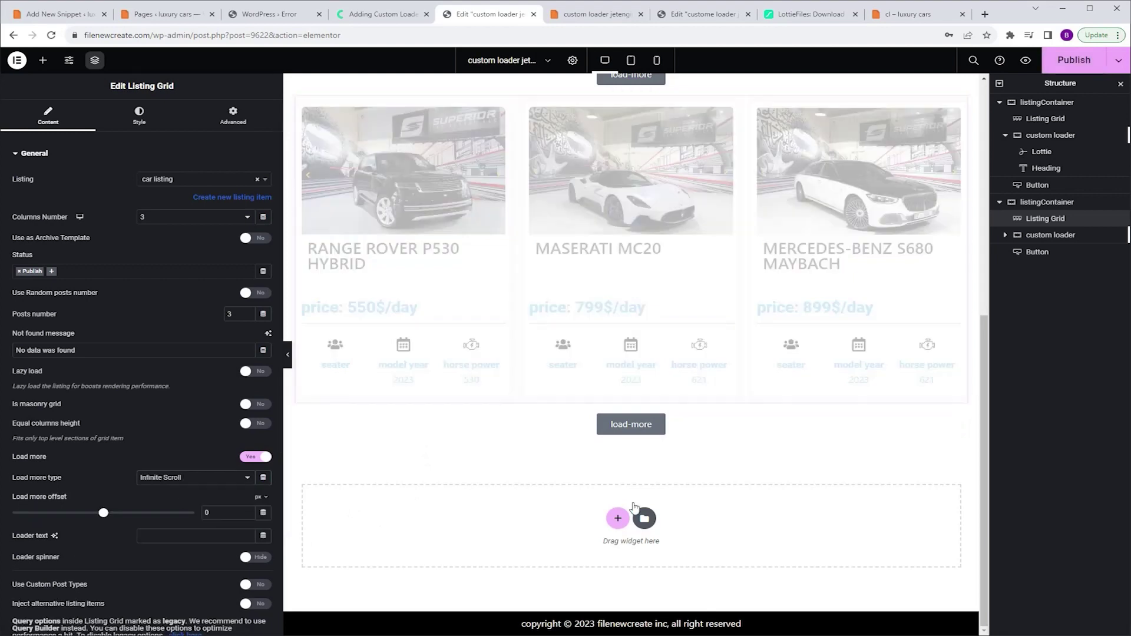
left_click(654, 434)
key("Delete")
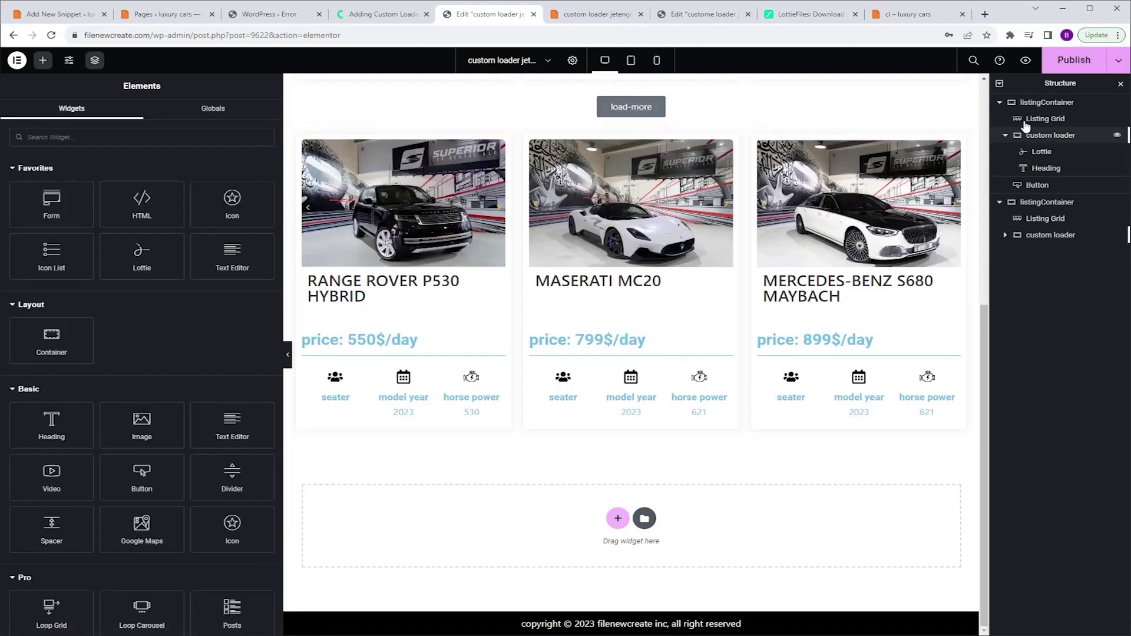
Step: Preview the page, load more cars to test both grids, then go to the 'custome loader jsf' editor
left_click(1026, 62)
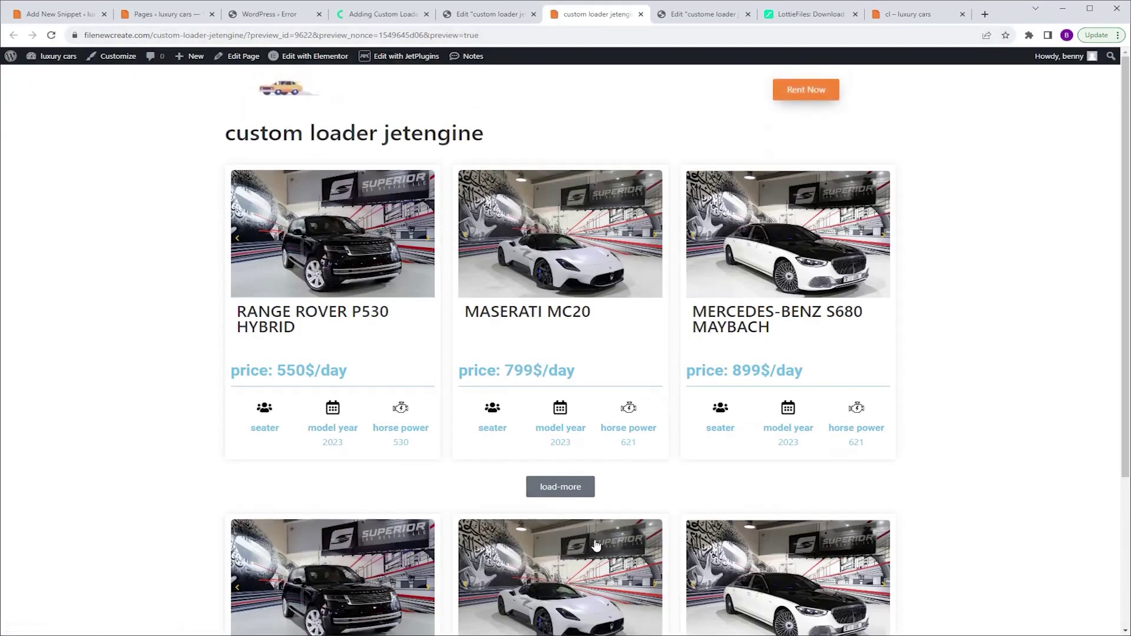
left_click(580, 490)
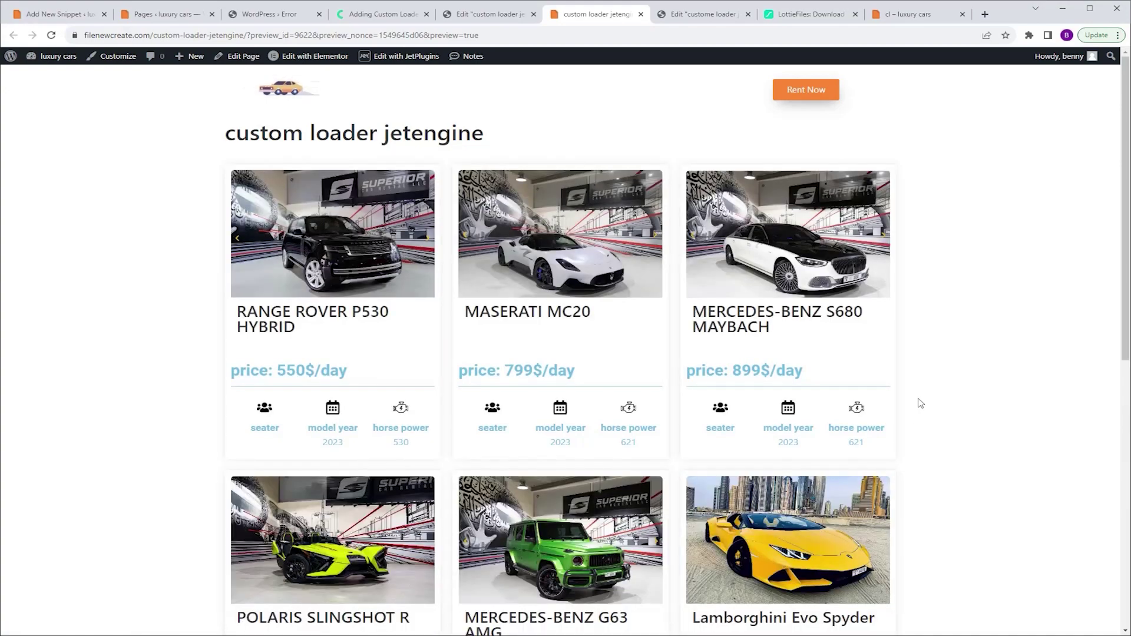
scroll(920, 402, "down", 3)
scroll(921, 402, "down", 5)
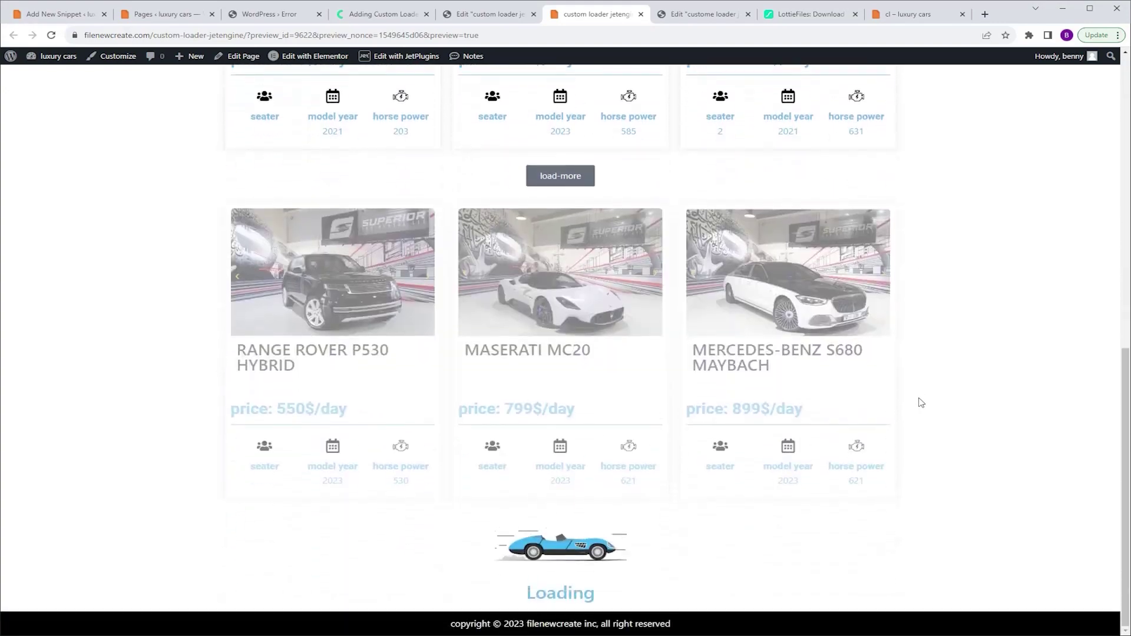
scroll(921, 402, "down", 2)
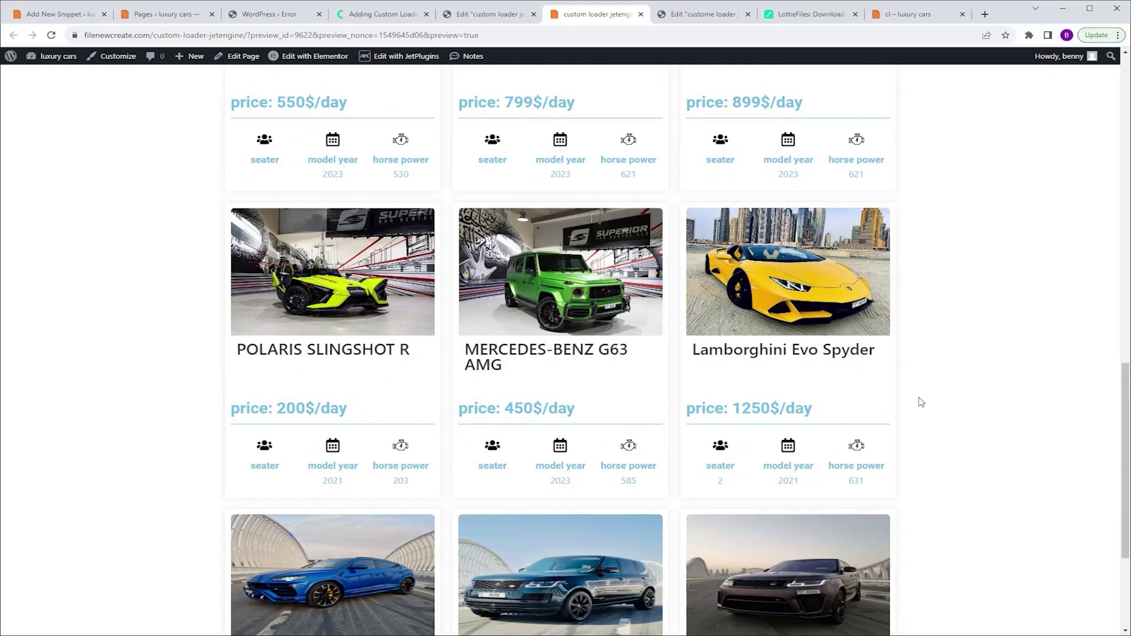
left_click(701, 14)
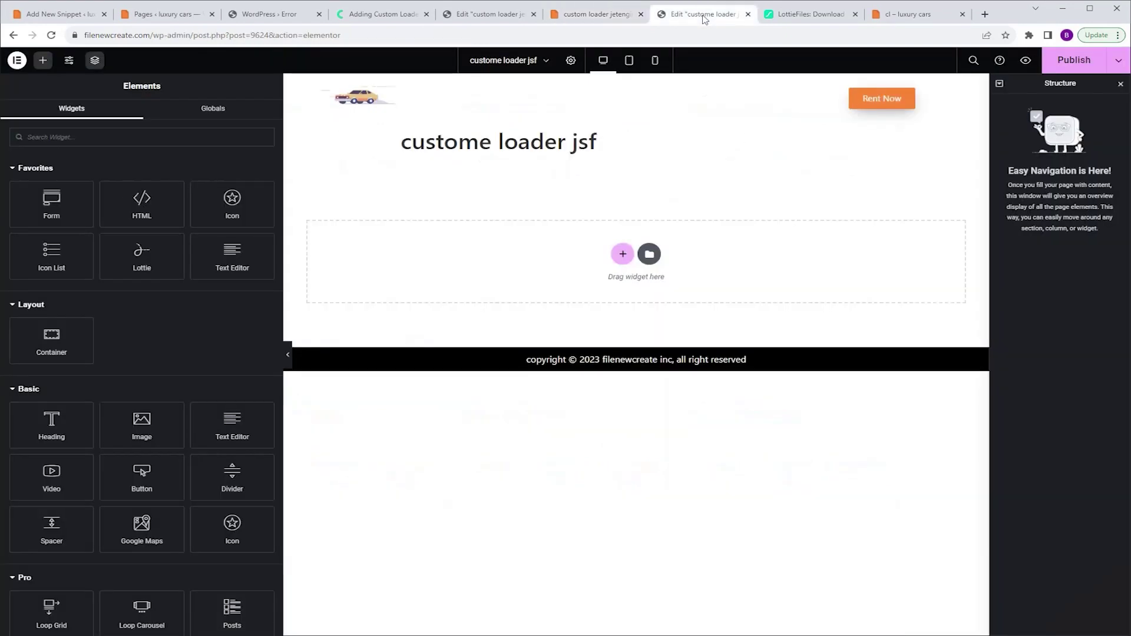
Step: Add a two-column flexbox section and set the left column width to 15%
left_click(624, 255)
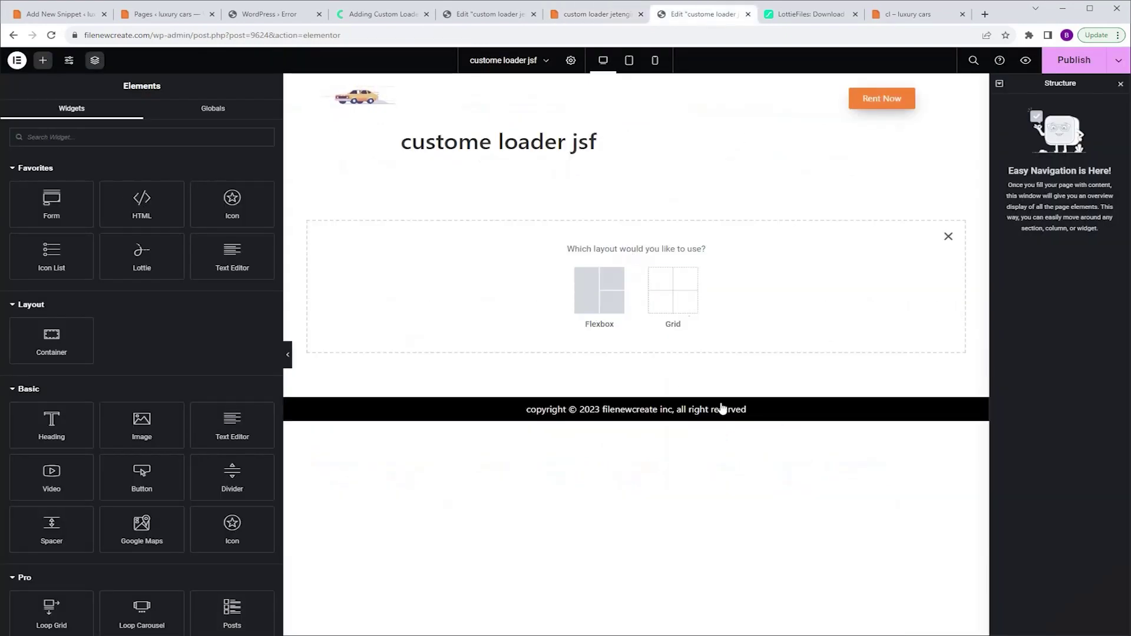
left_click(592, 308)
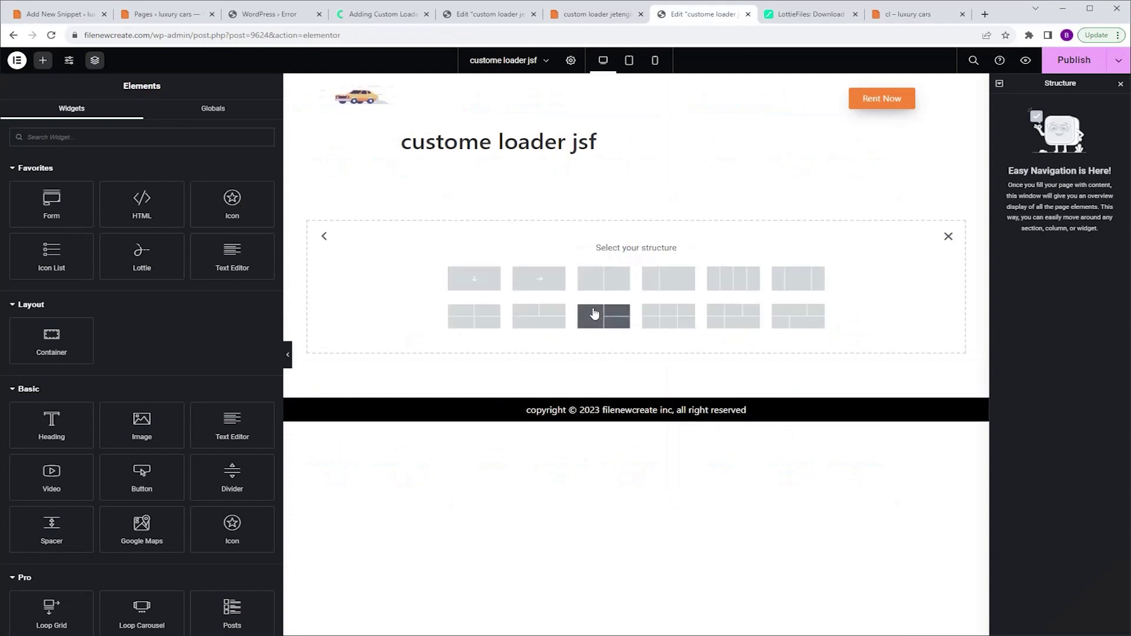
left_click(682, 287)
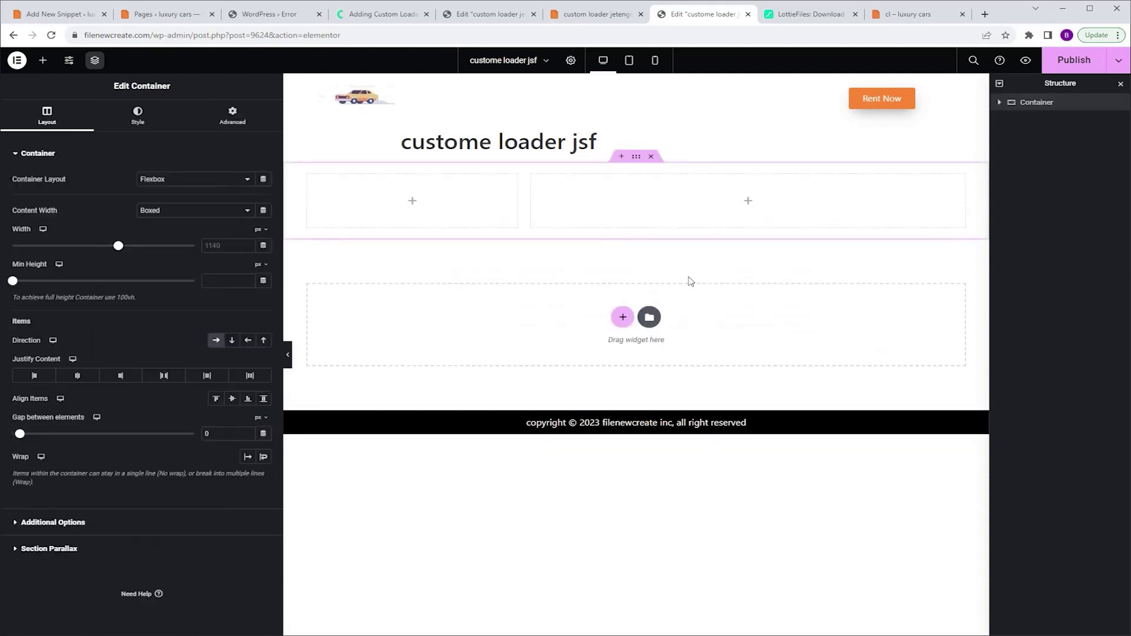
left_click(308, 176)
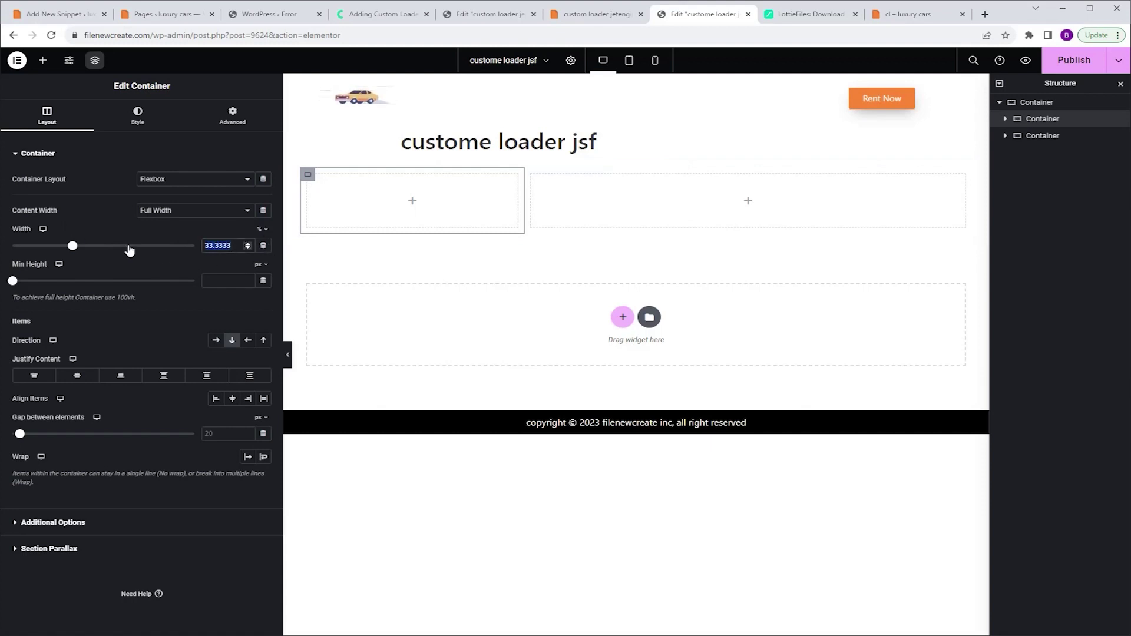
type("15")
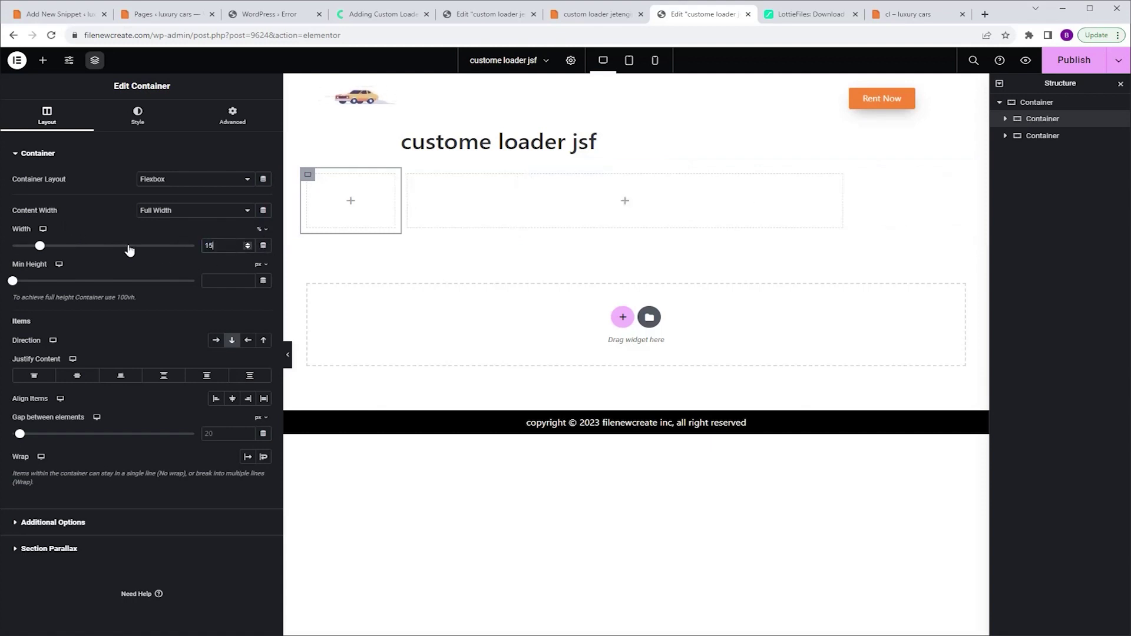
Step: Add a Checkboxes Filter to the left column using 'brands filter' for JetEngine
left_click(42, 61)
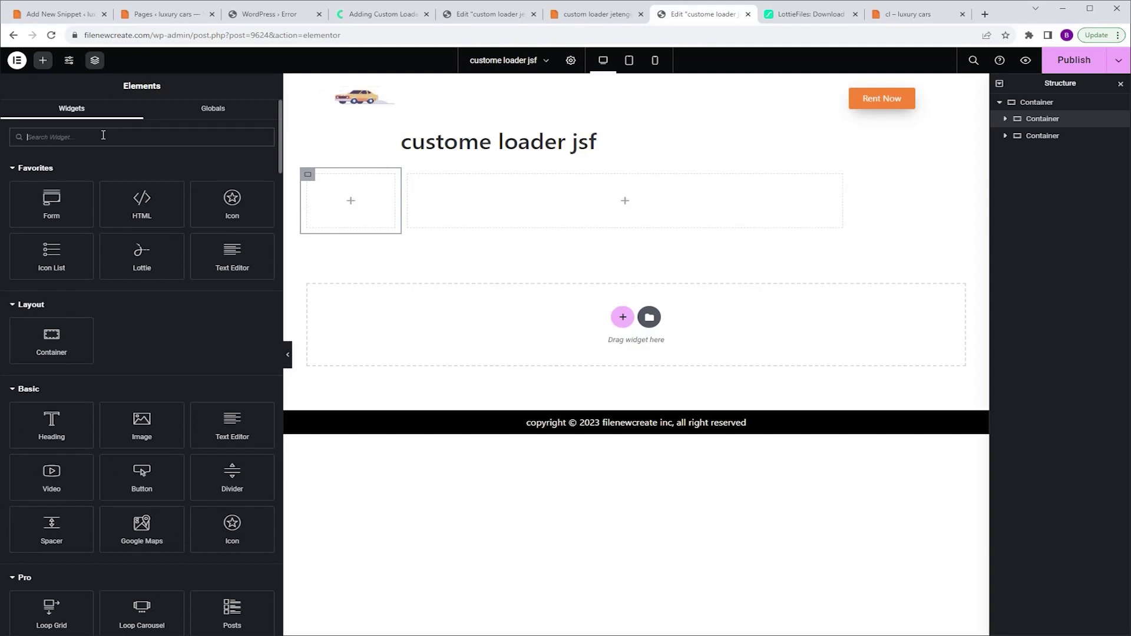
type("checkbox")
left_click(48, 179)
left_click(56, 193)
type("br")
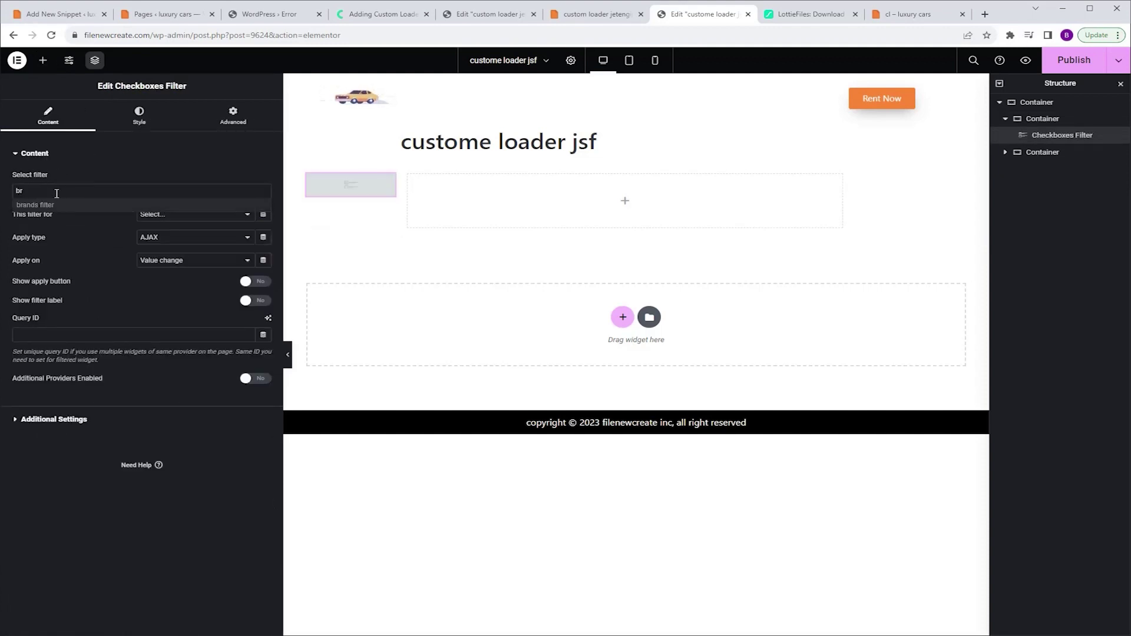
left_click(64, 207)
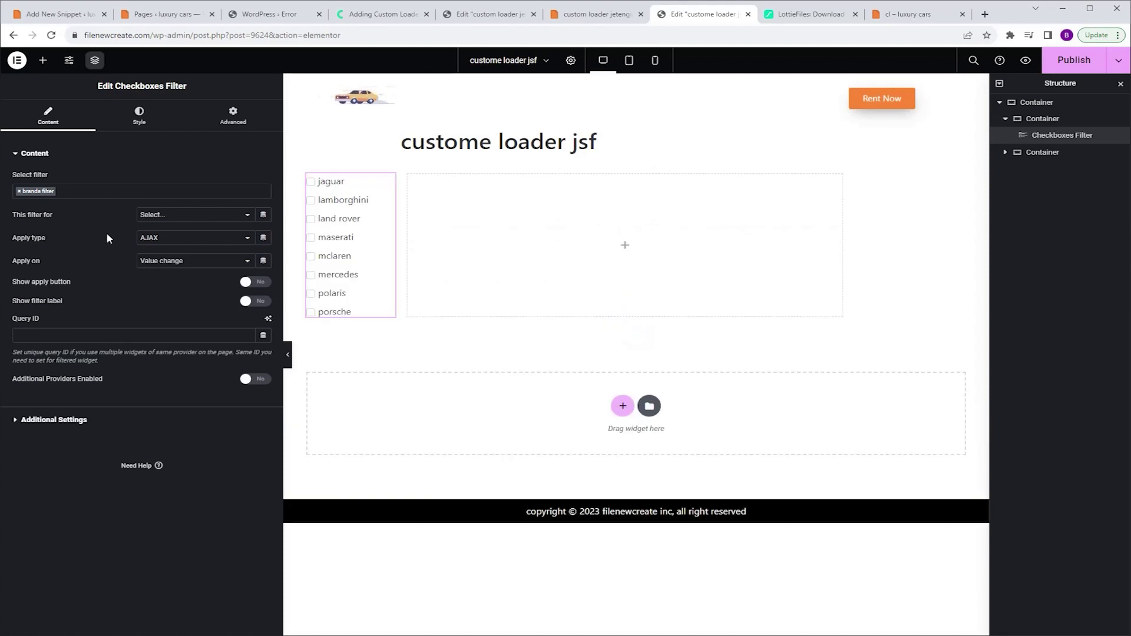
left_click(165, 217)
left_click(174, 289)
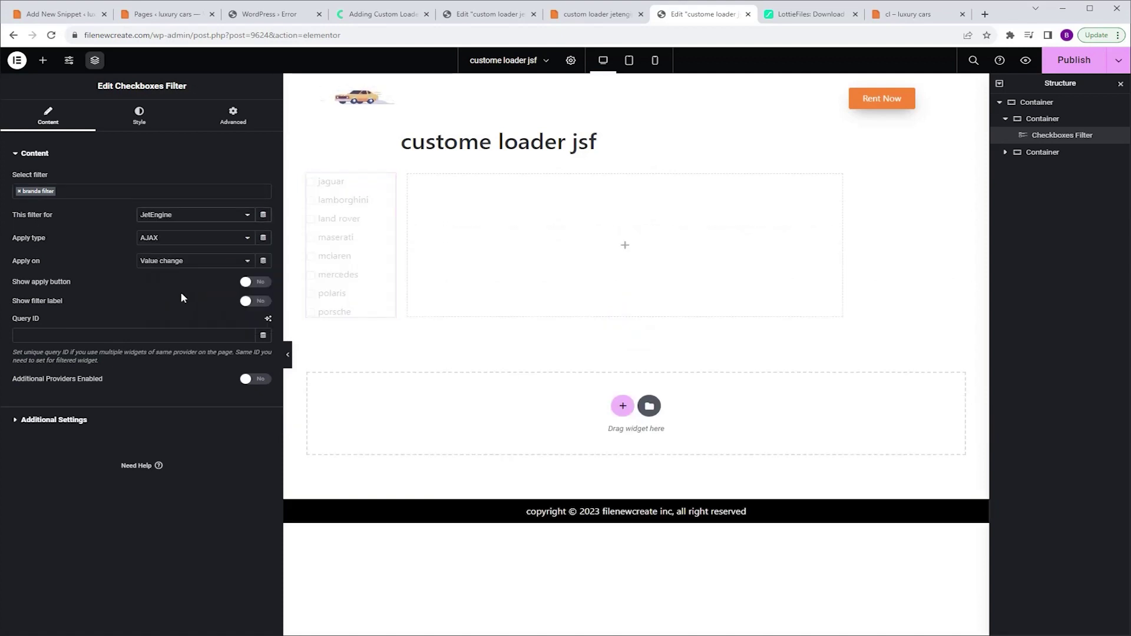
Step: Make the right column 85% wide with a 3-post 'car listing' Listing Grid and a new container above it
left_click(409, 175)
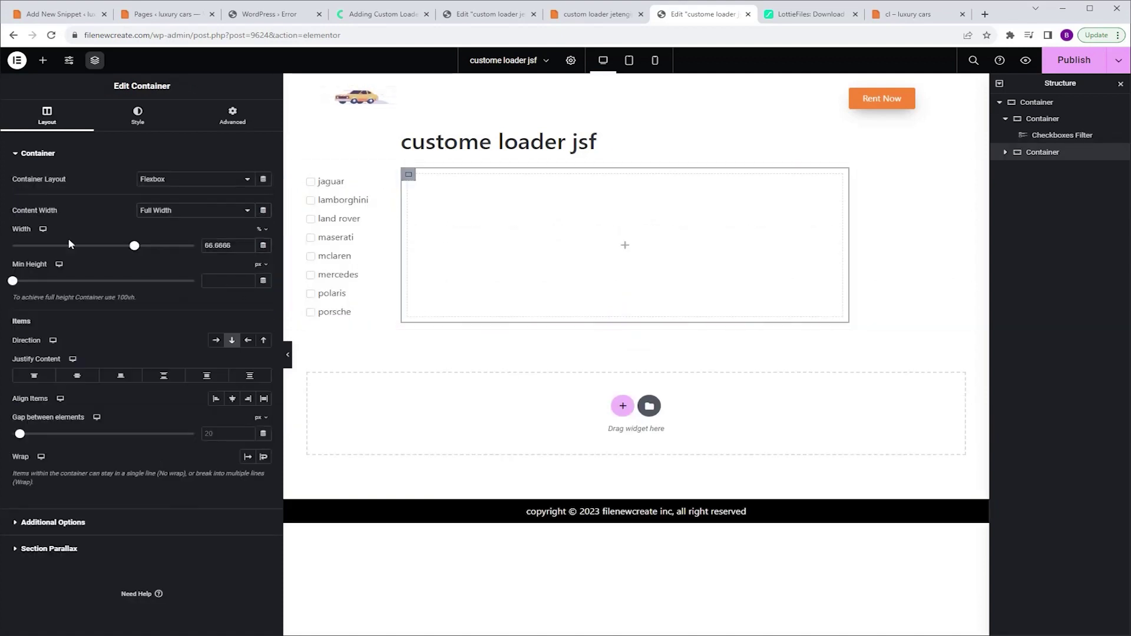
type("85")
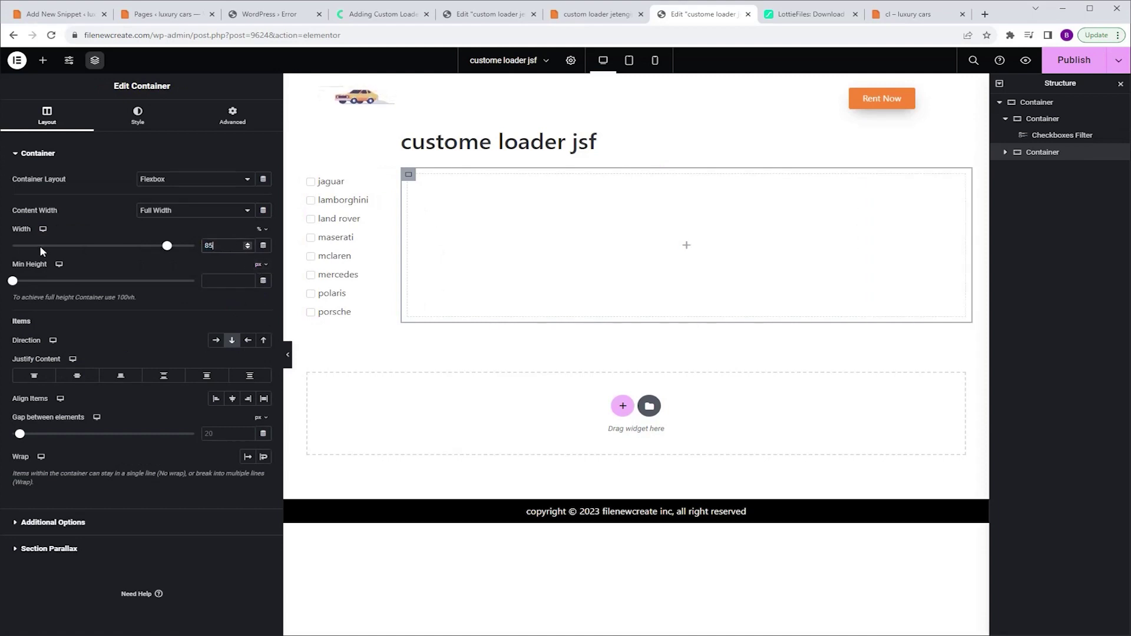
left_click(42, 62)
type("listing grid")
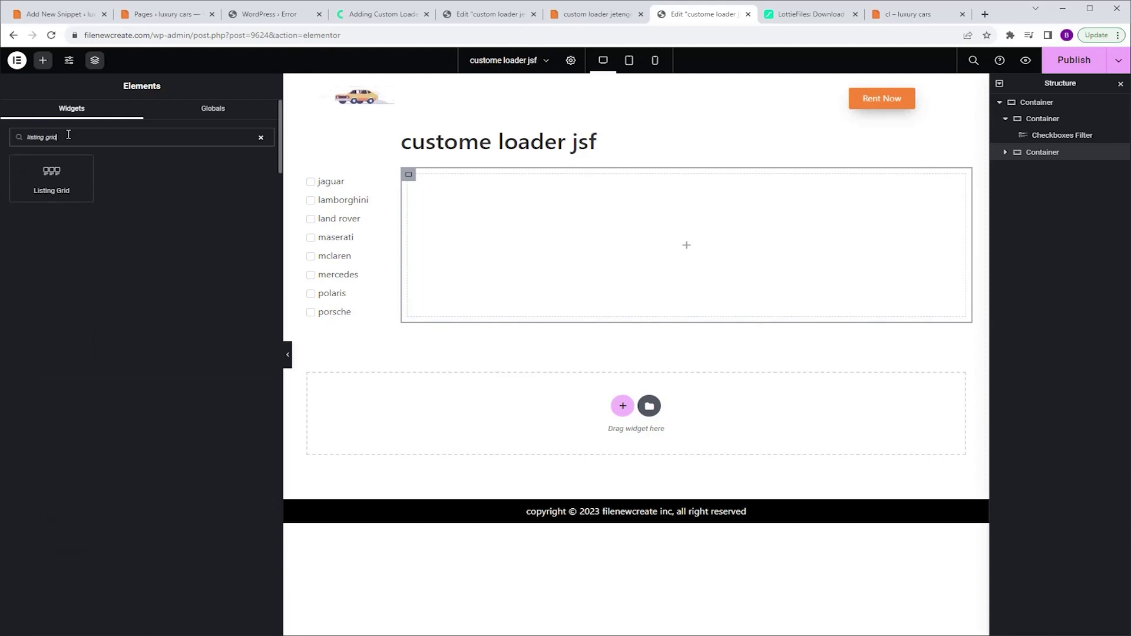
left_click(50, 173)
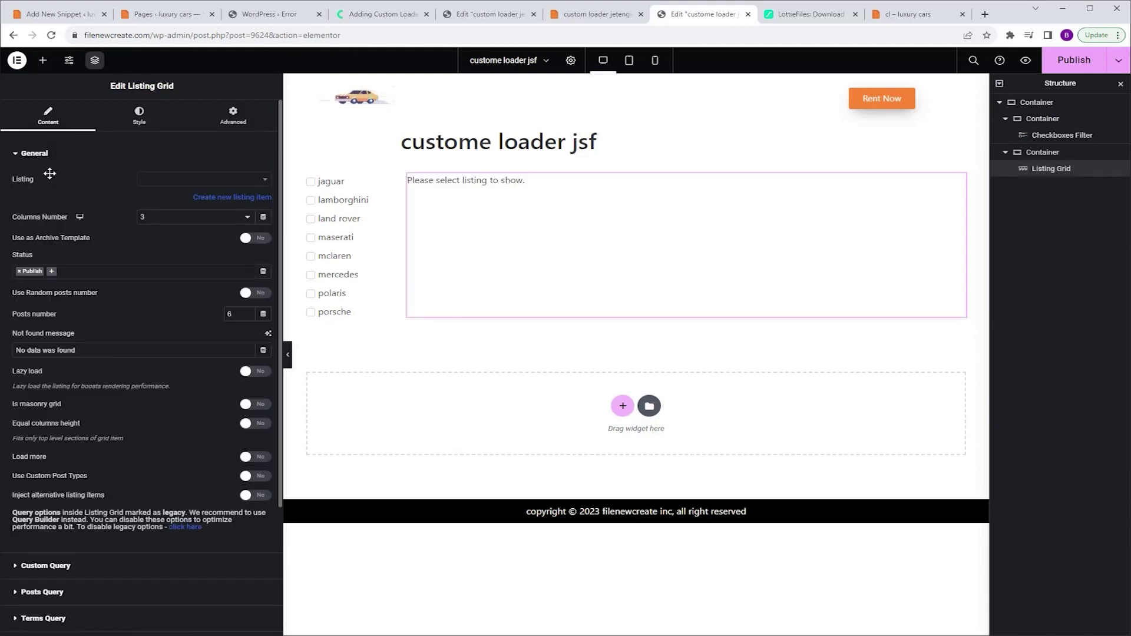
left_click(177, 181)
left_click(166, 213)
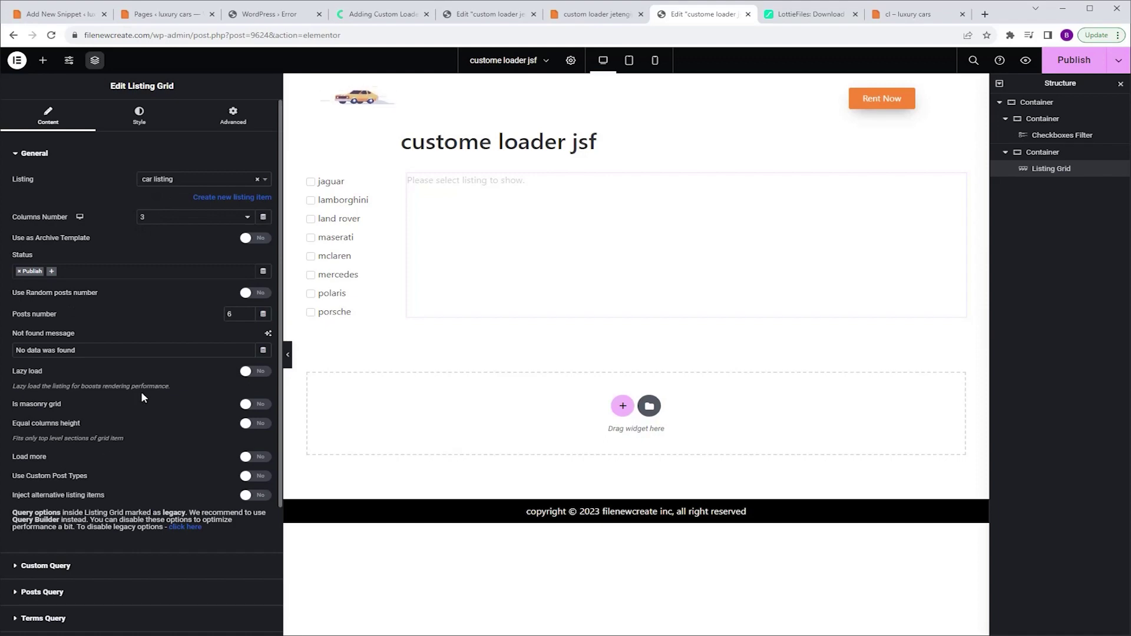
type("3")
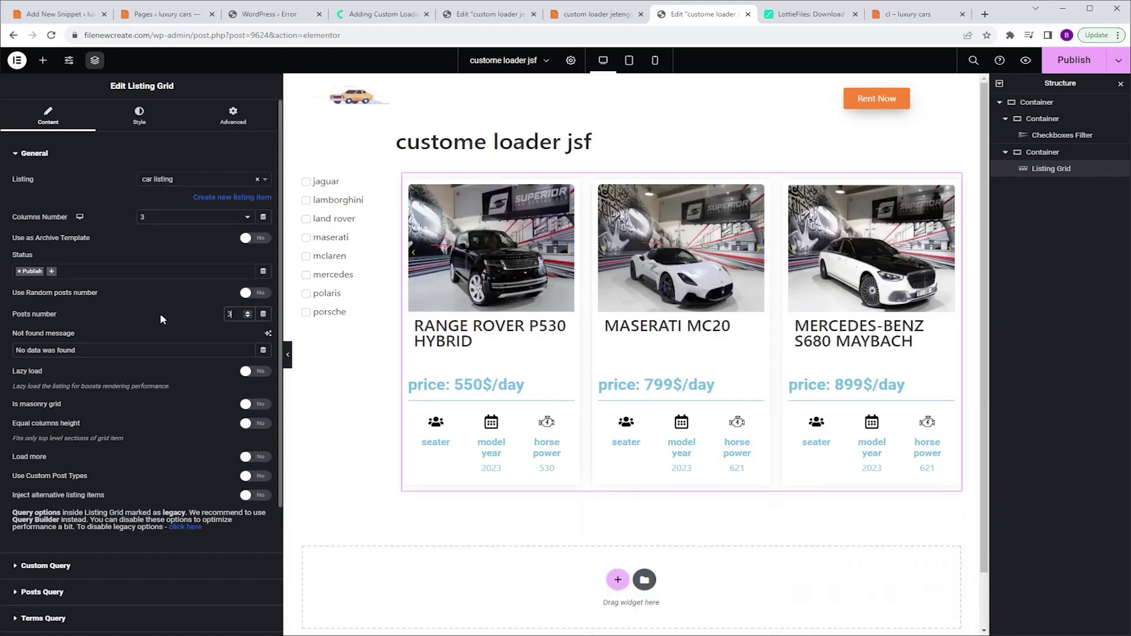
left_click(40, 62)
left_click_drag(53, 345, 669, 259)
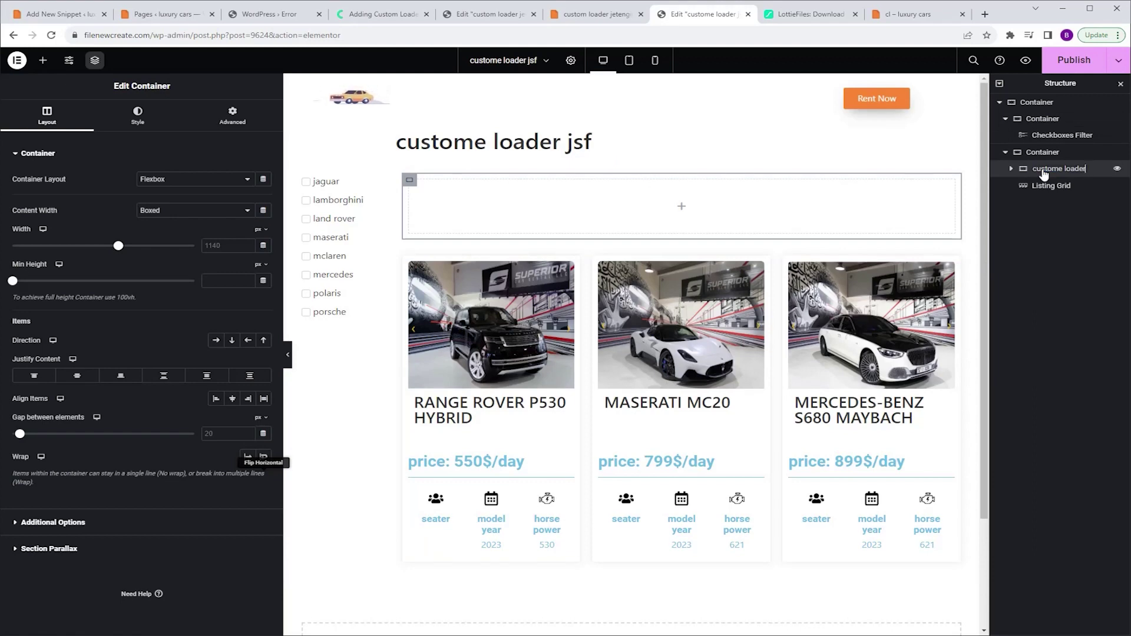
Step: Name the container 'custome loader' and add a Lottie widget loaded with racecar.json
key("Return")
left_click(39, 60)
left_click_drag(139, 259, 754, 202)
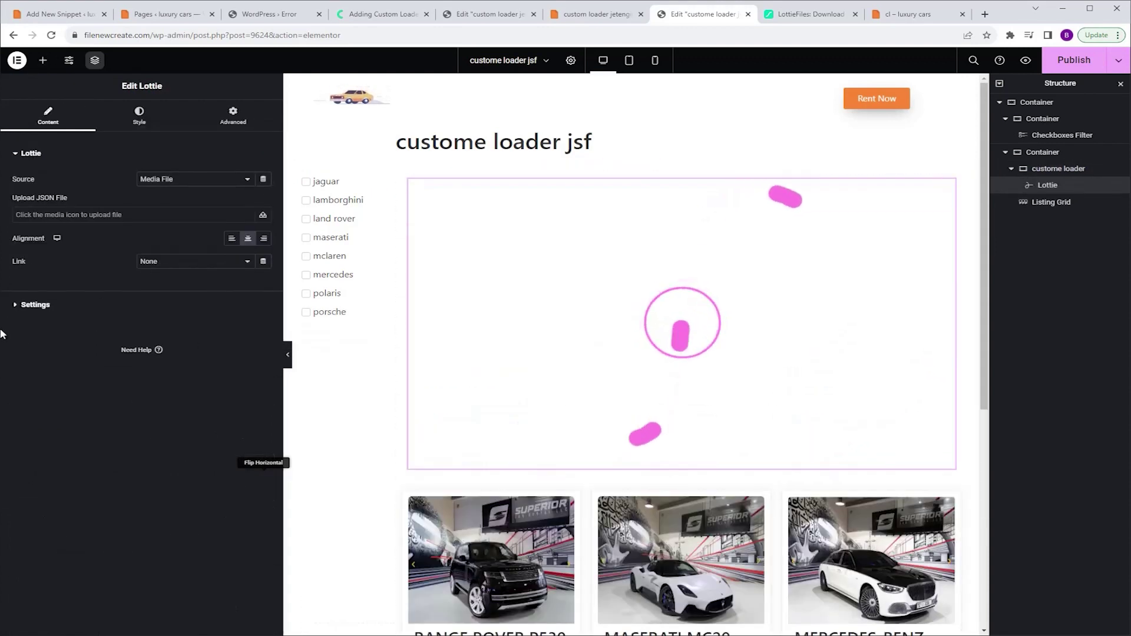
left_click(115, 219)
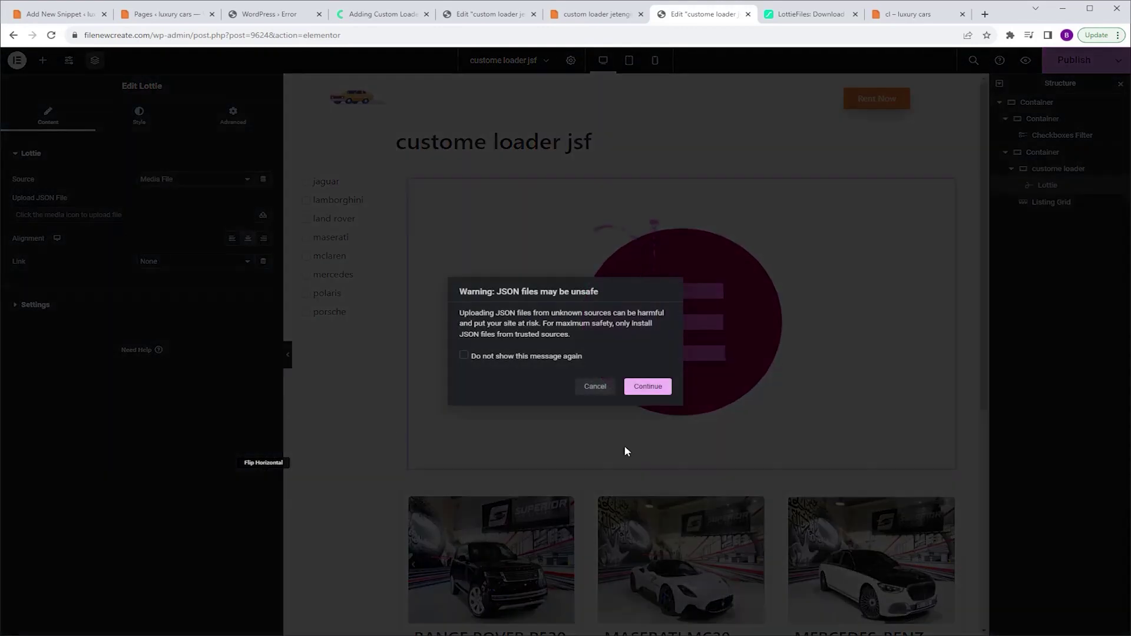
left_click(648, 387)
left_click(451, 209)
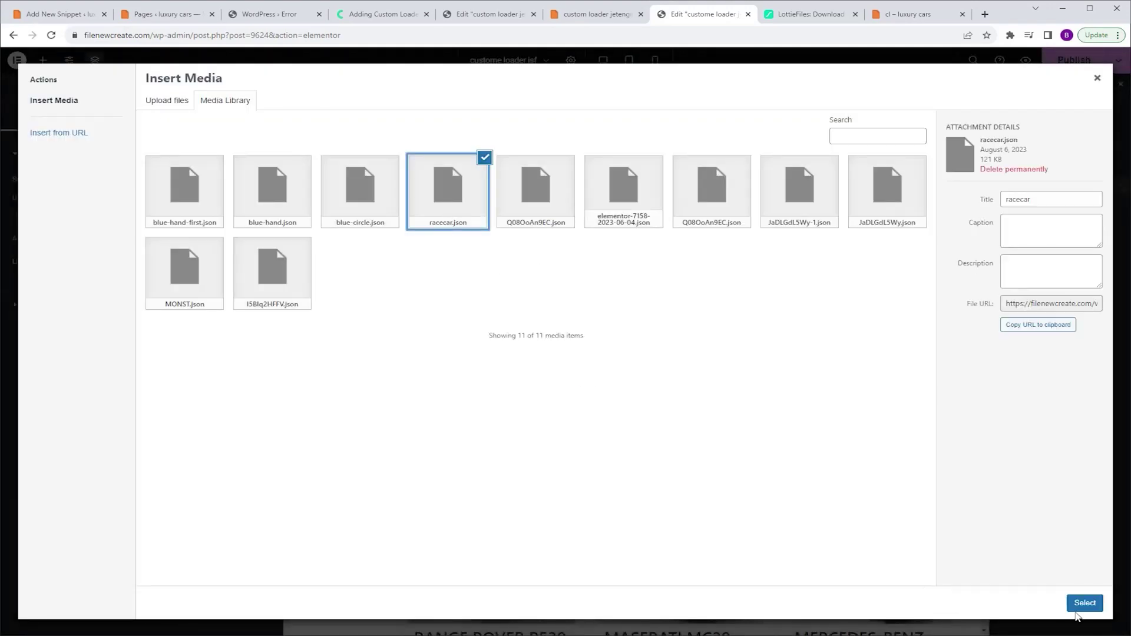
left_click(1077, 607)
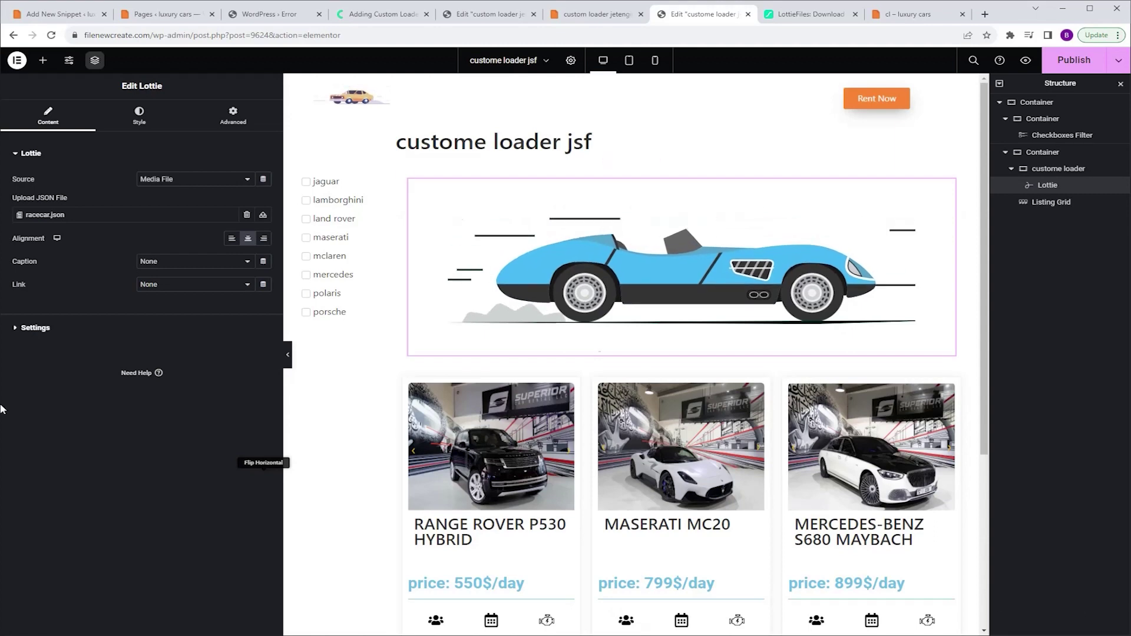
Step: Enable Loop on the Lottie animation and flip it horizontally under Advanced > Transform
left_click(35, 328)
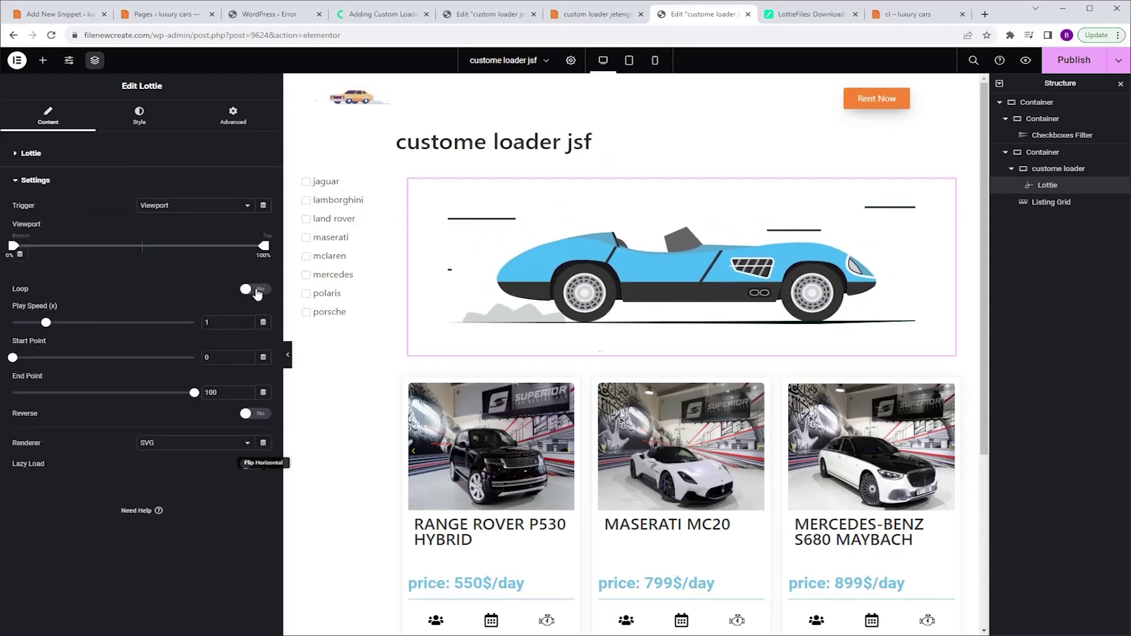
left_click(257, 291)
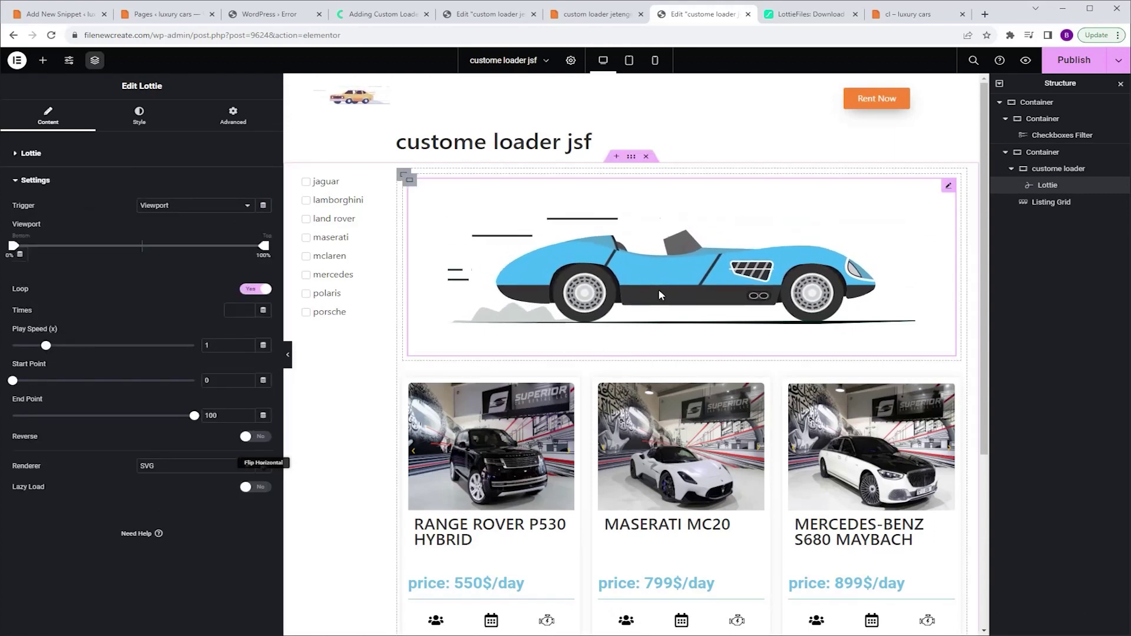
left_click(233, 115)
scroll(120, 436, "down", 5)
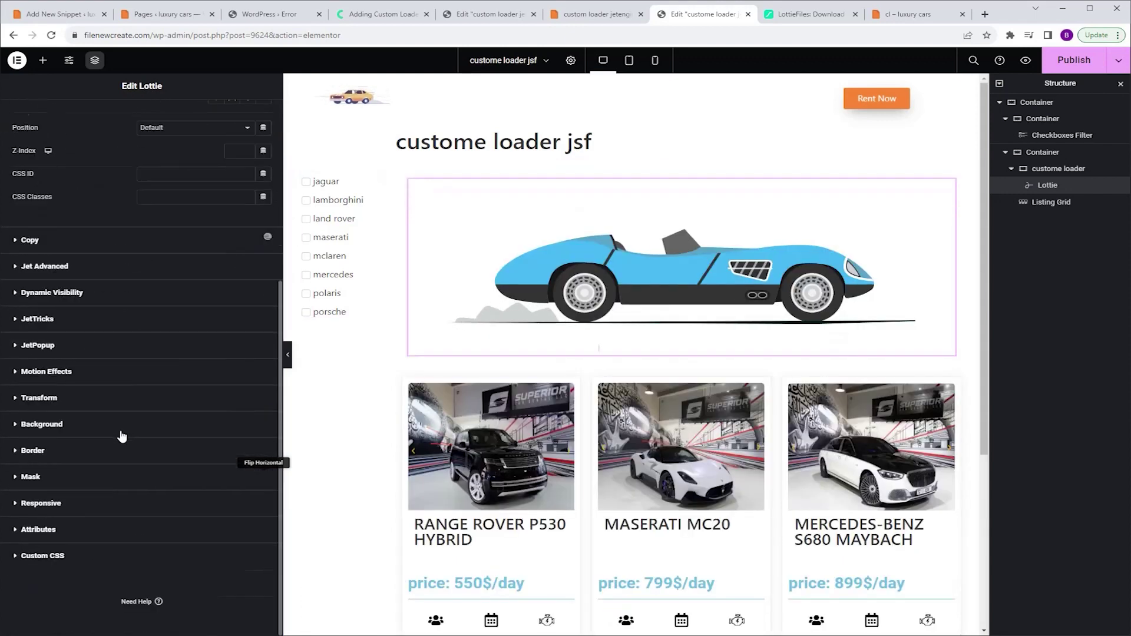
left_click(79, 395)
left_click(264, 480)
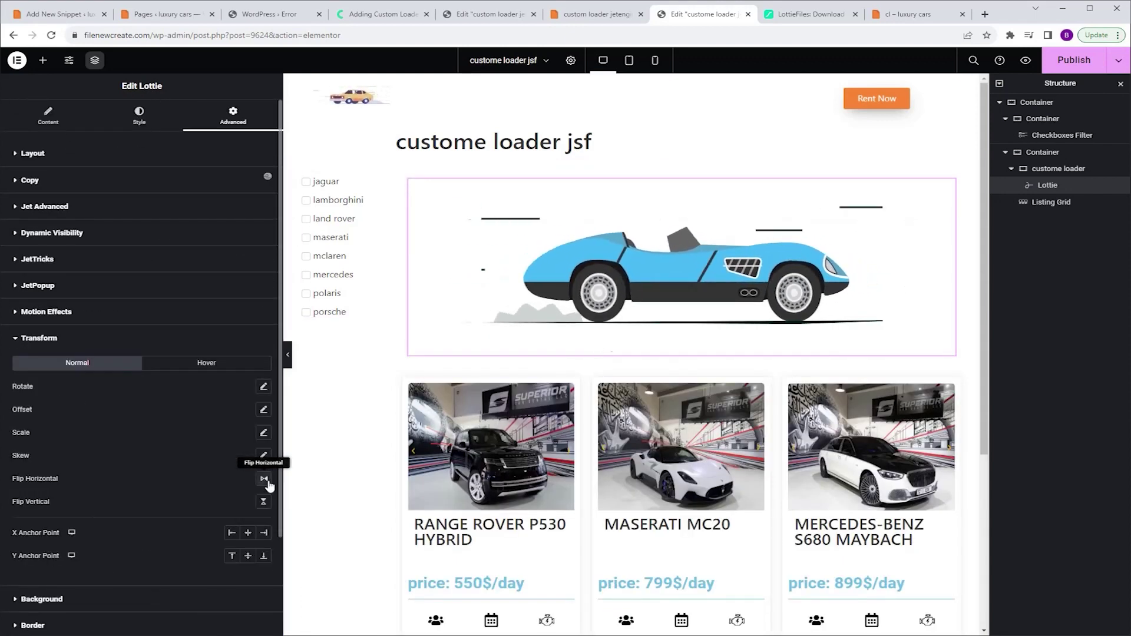
left_click(43, 60)
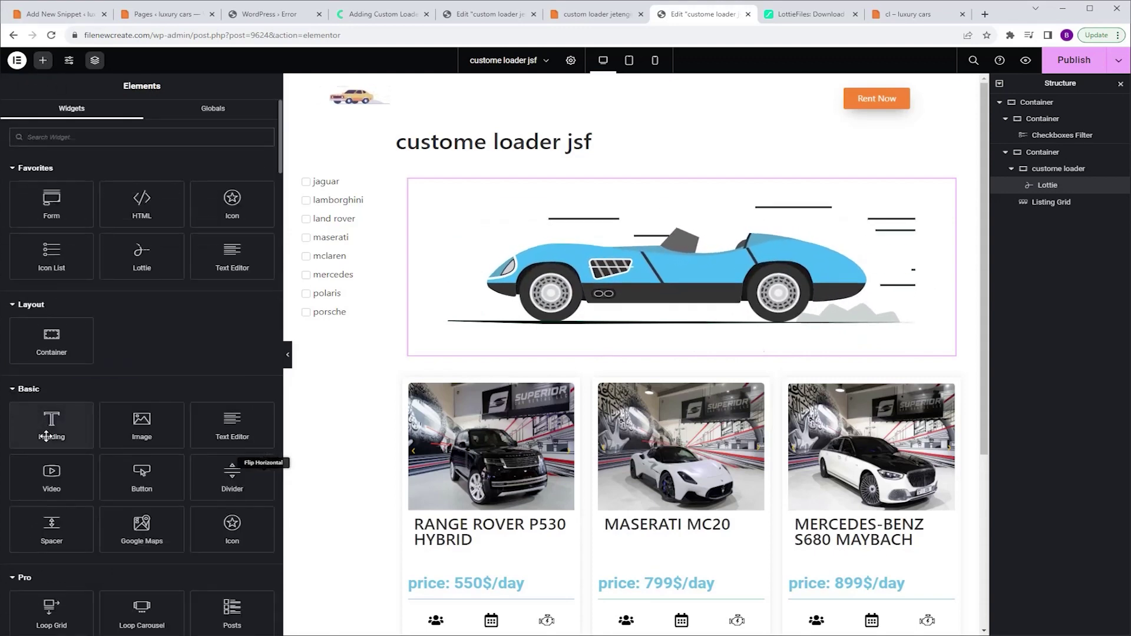
Step: Add a centred 'Loading...' heading below the race car Lottie animation
left_click_drag(47, 436, 700, 330)
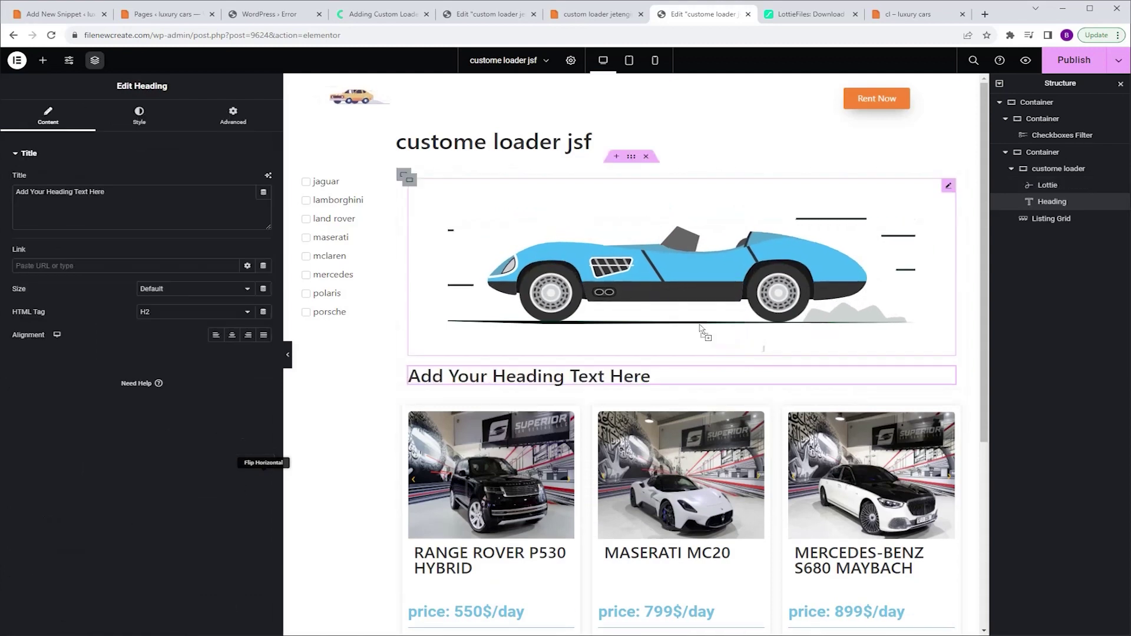
left_click_drag(106, 192, 5, 192)
type("Loading...")
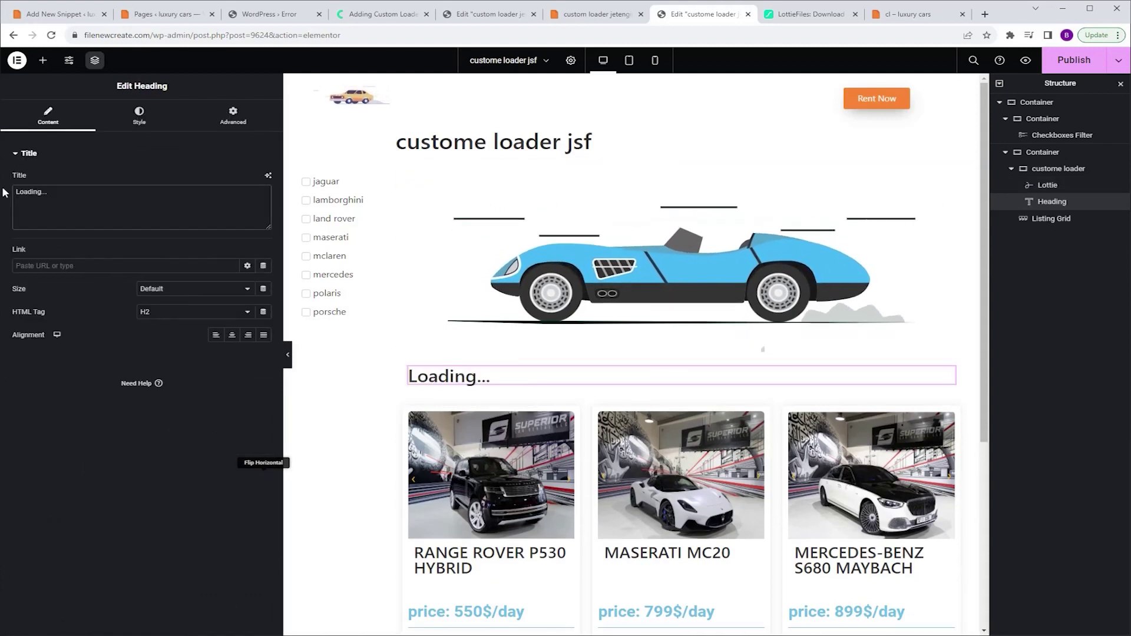
left_click(231, 335)
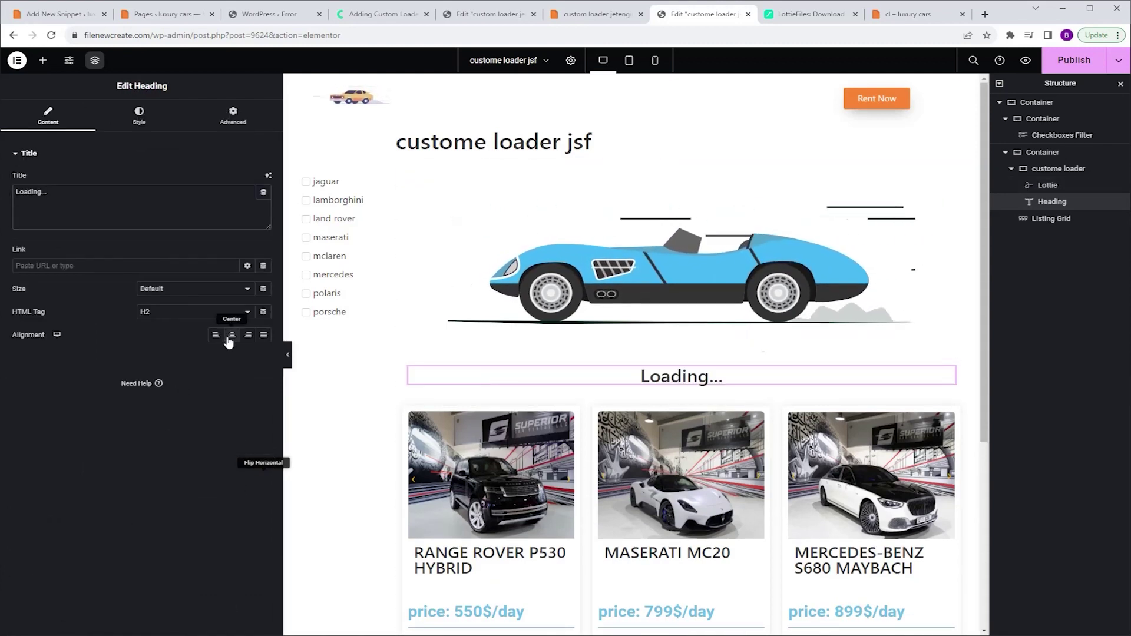
Step: Colour the Loading... text Primary blue and set its font weight to 800
left_click(141, 118)
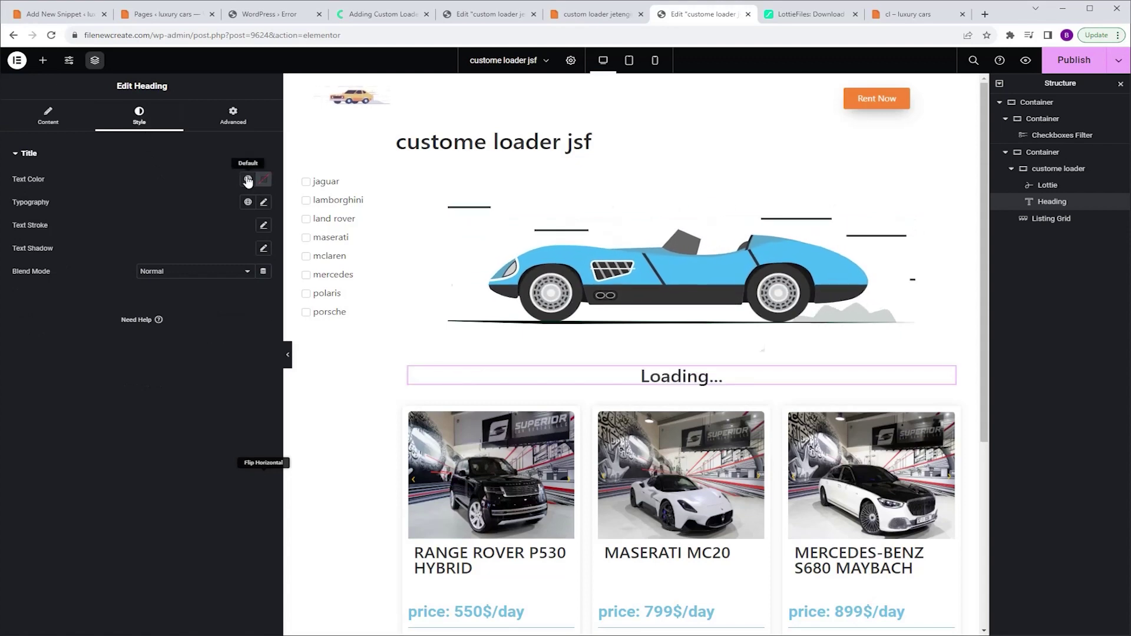
left_click(248, 180)
left_click(164, 234)
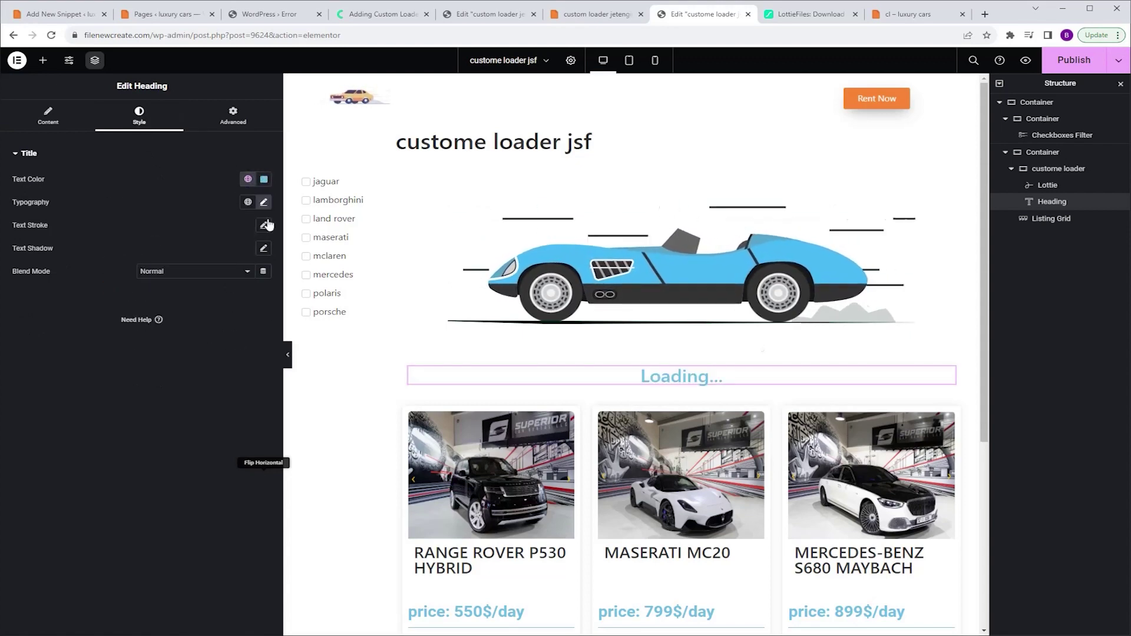
left_click(263, 203)
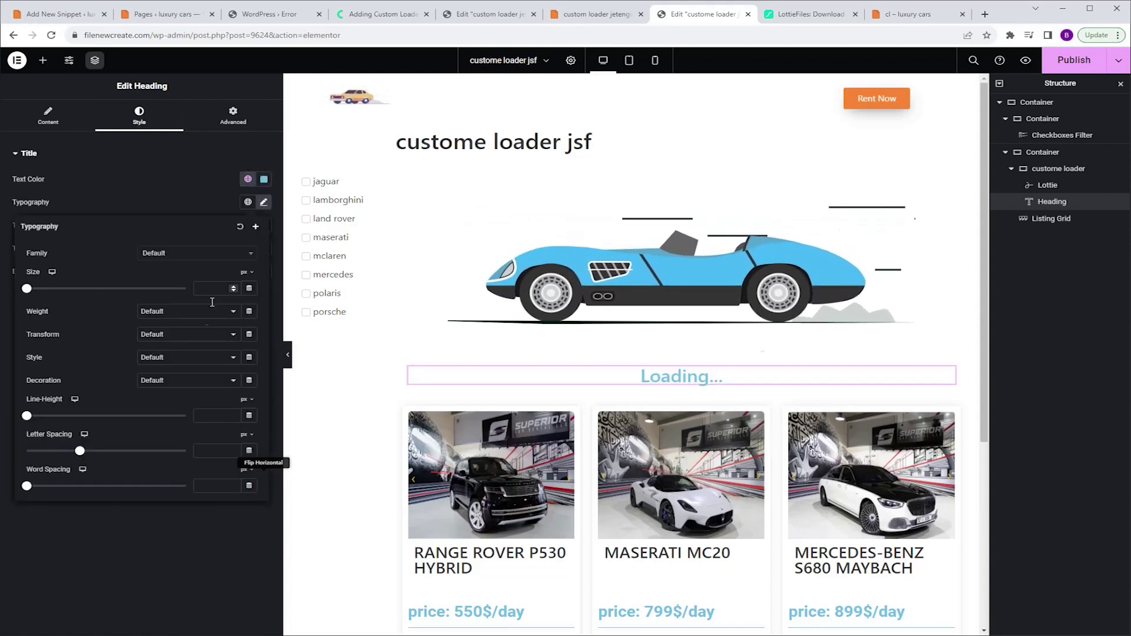
left_click(201, 319)
left_click(177, 381)
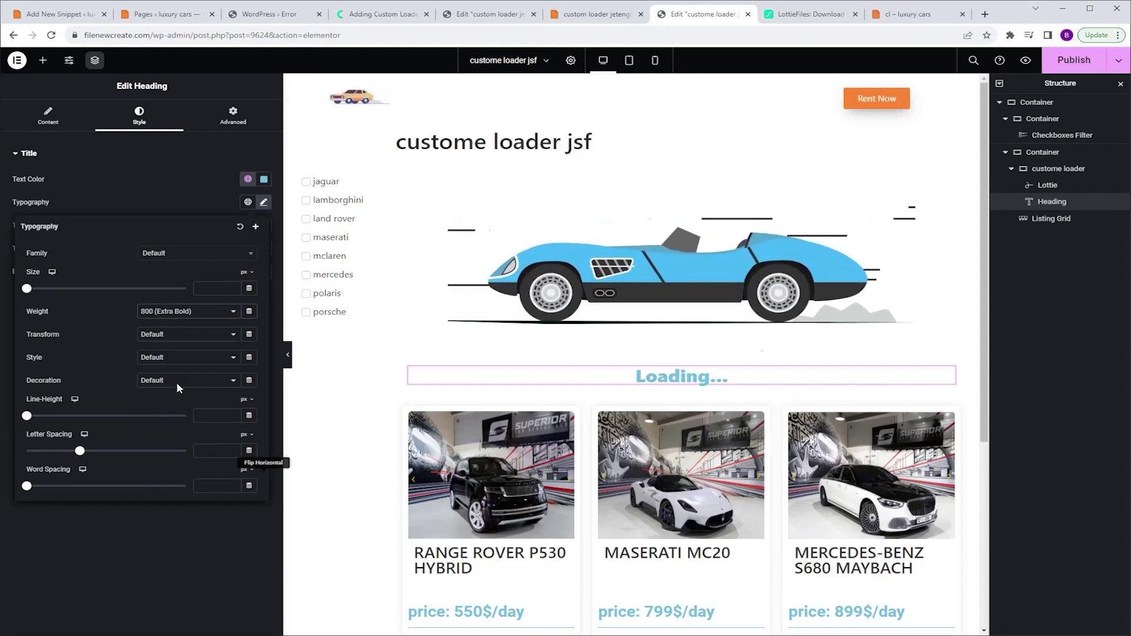
Step: Generate 'flash effect' CSS with Elementor AI in the heading's Custom CSS and insert it
left_click(233, 114)
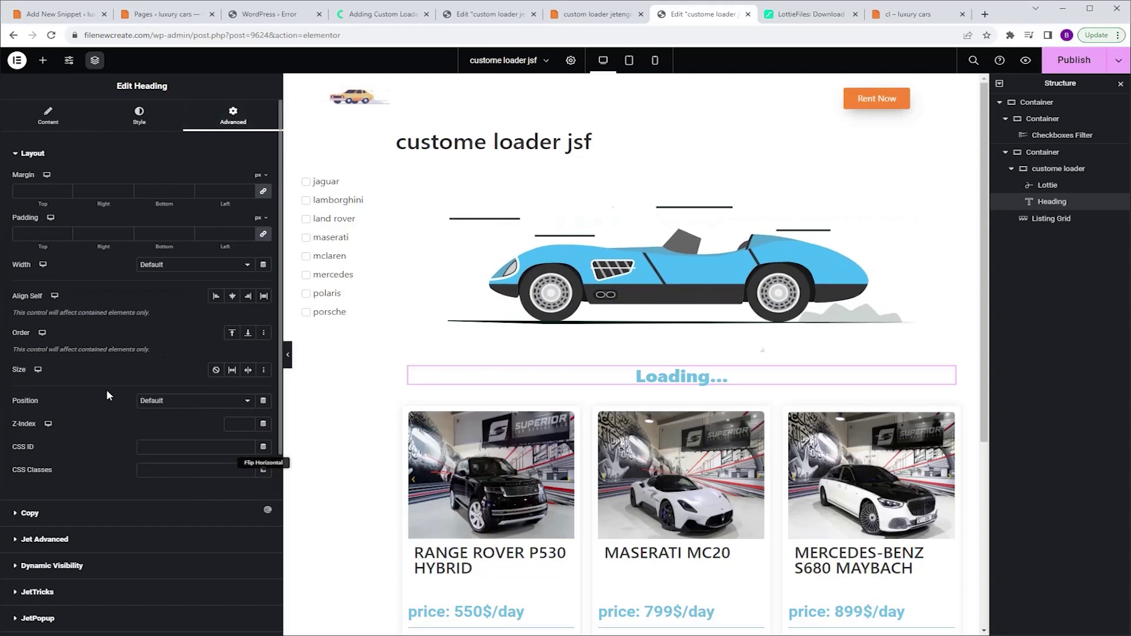
scroll(106, 389, "down", 4)
scroll(106, 390, "down", 1)
left_click(43, 551)
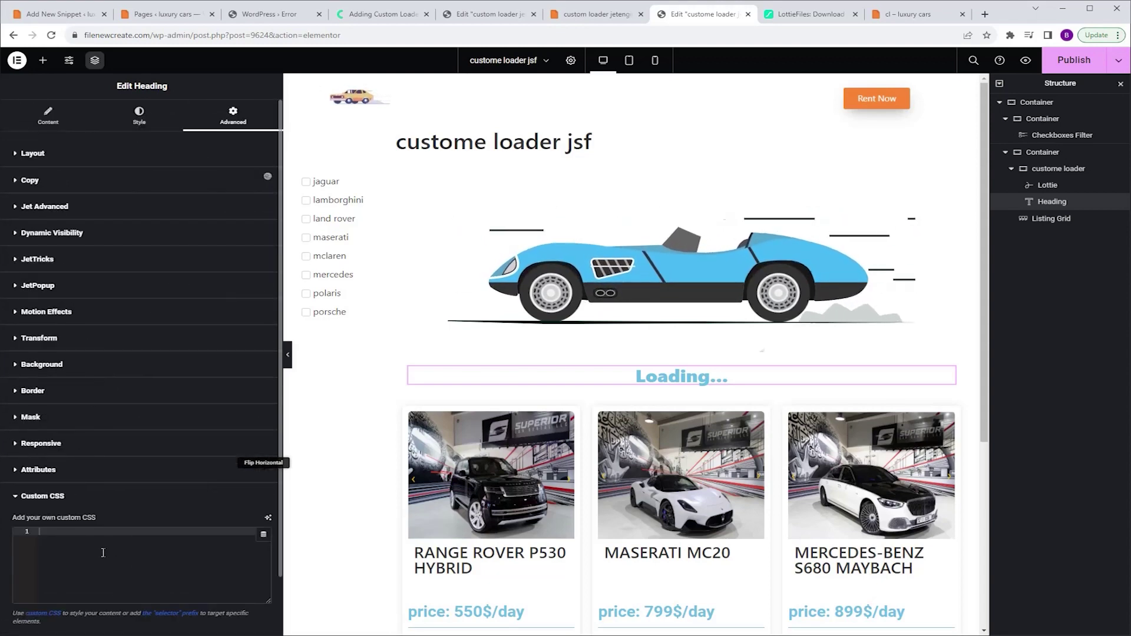
left_click(268, 518)
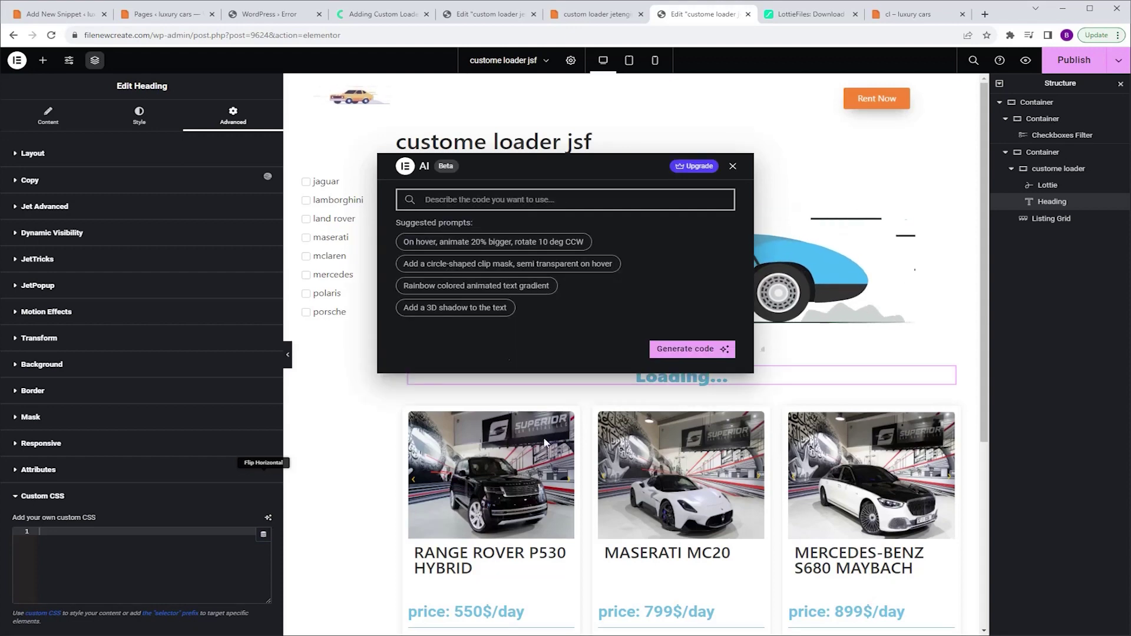
type("flash effect")
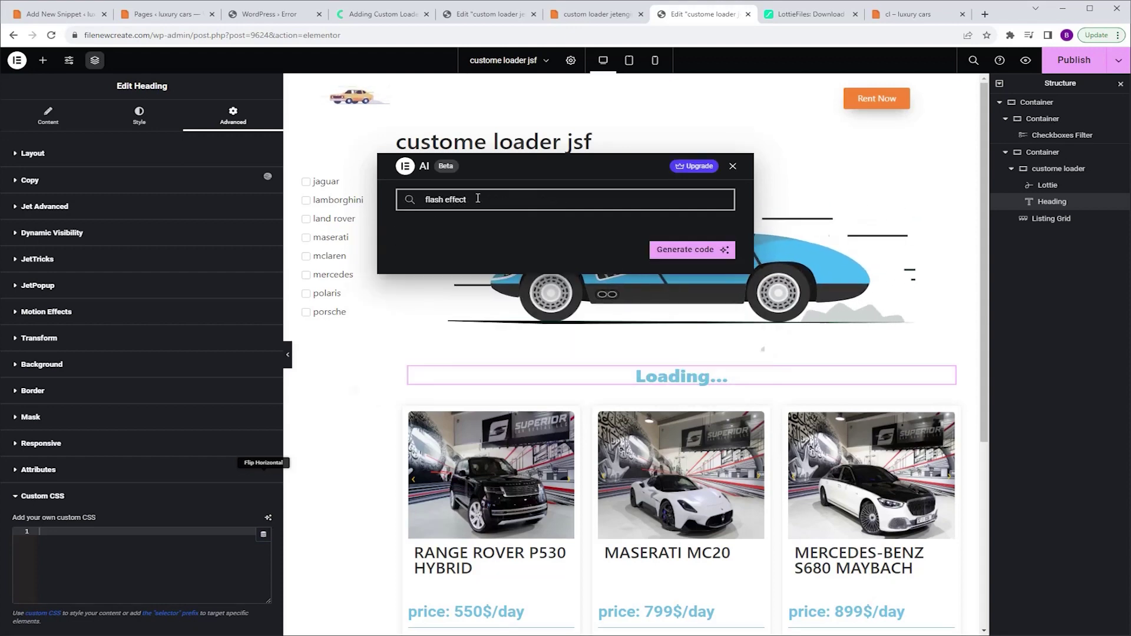
left_click(677, 251)
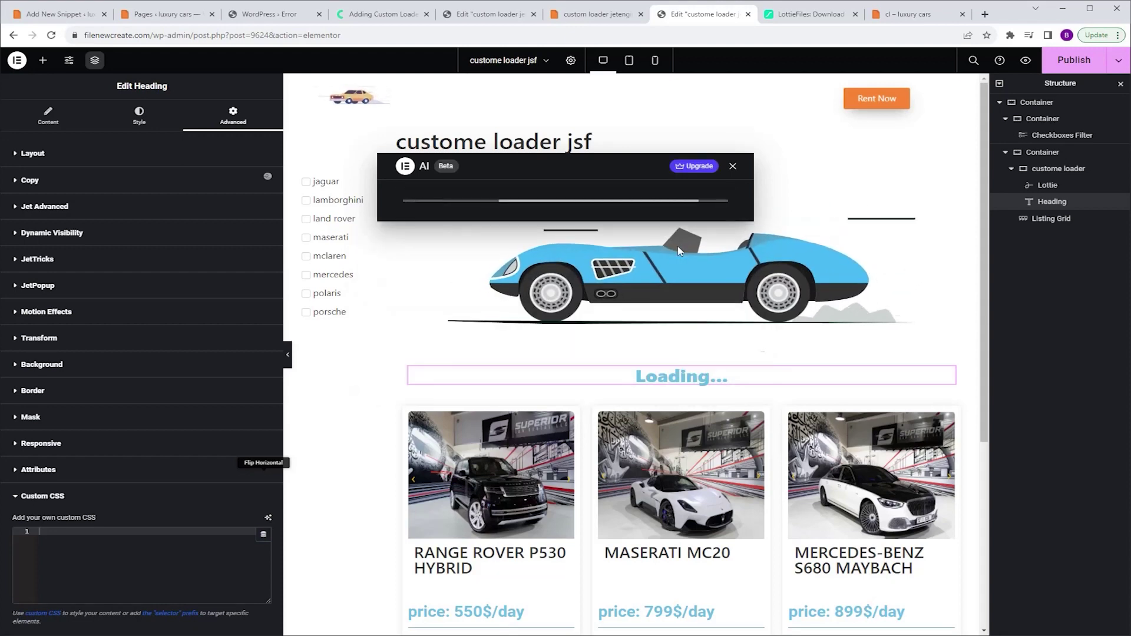
left_click(709, 390)
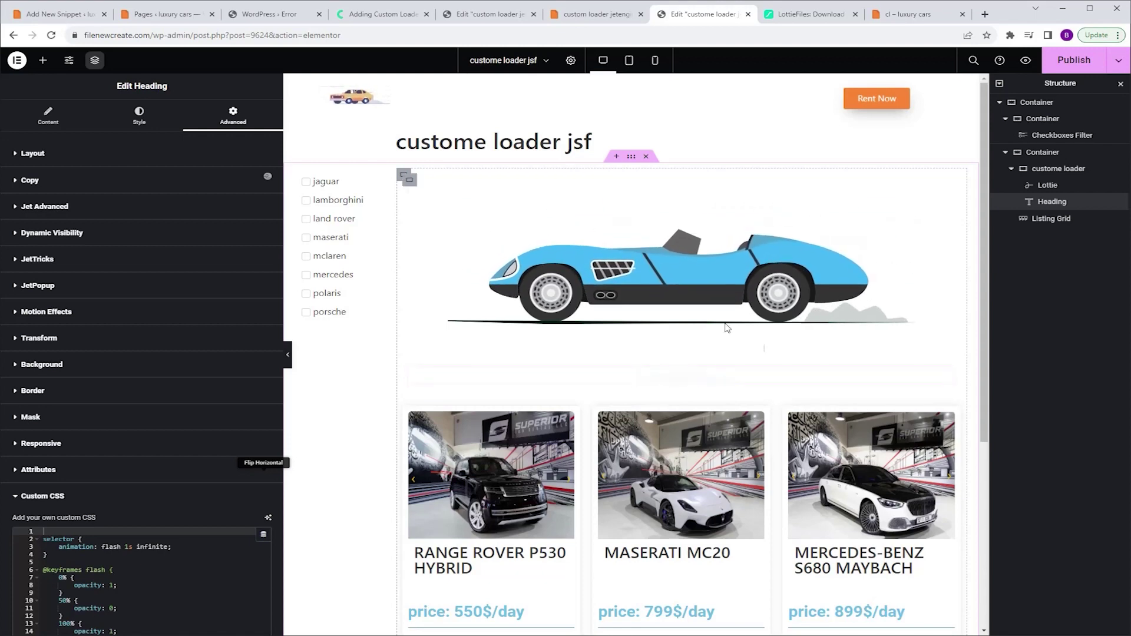
left_click(910, 14)
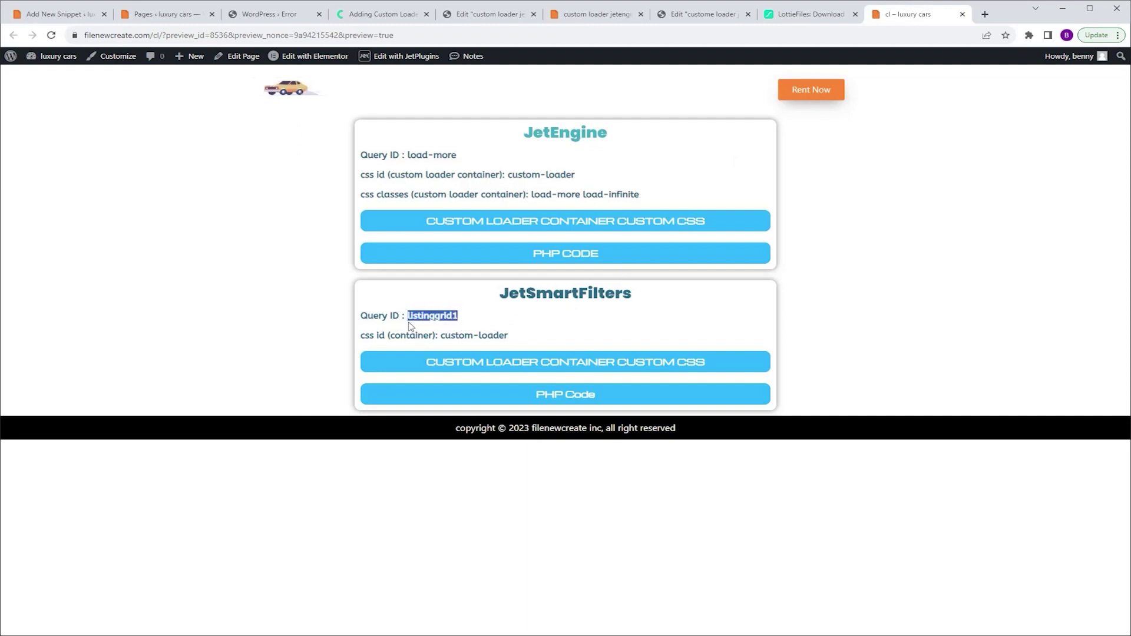
Step: Set the Checkboxes Filter Query ID and Listing Grid CSS ID to listinggrid1
left_click(700, 15)
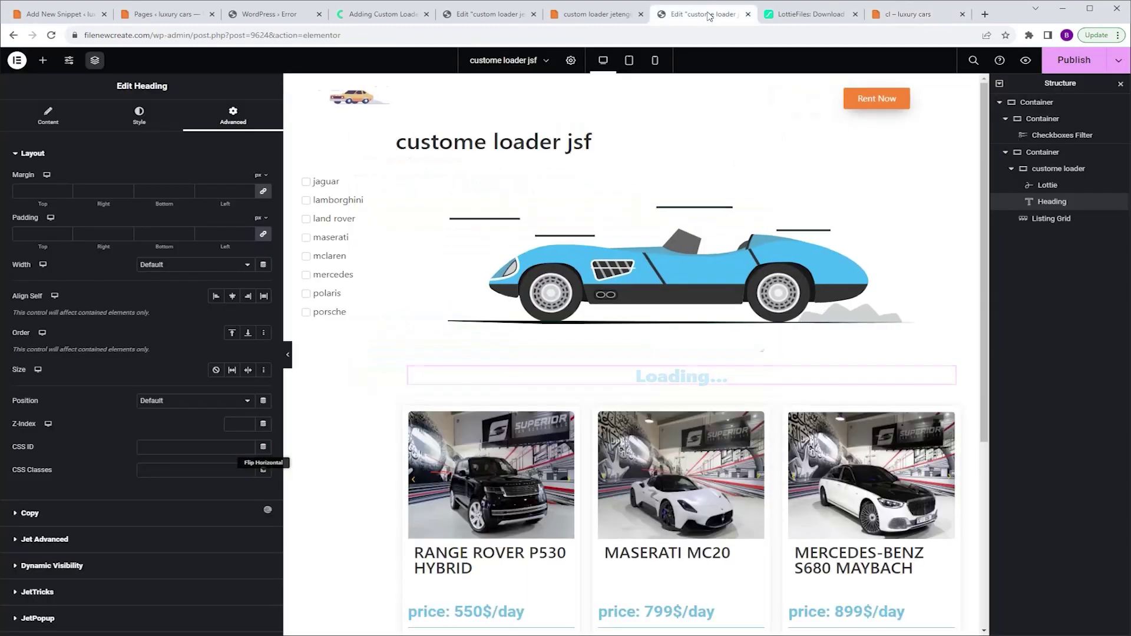
left_click(1079, 138)
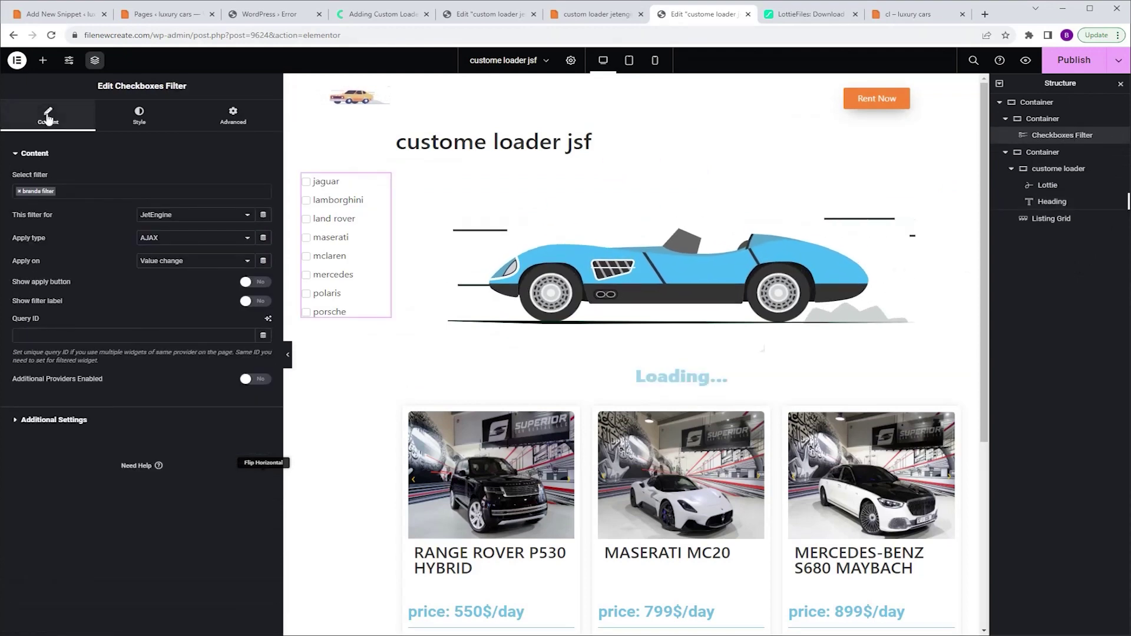
type("listinggrid1")
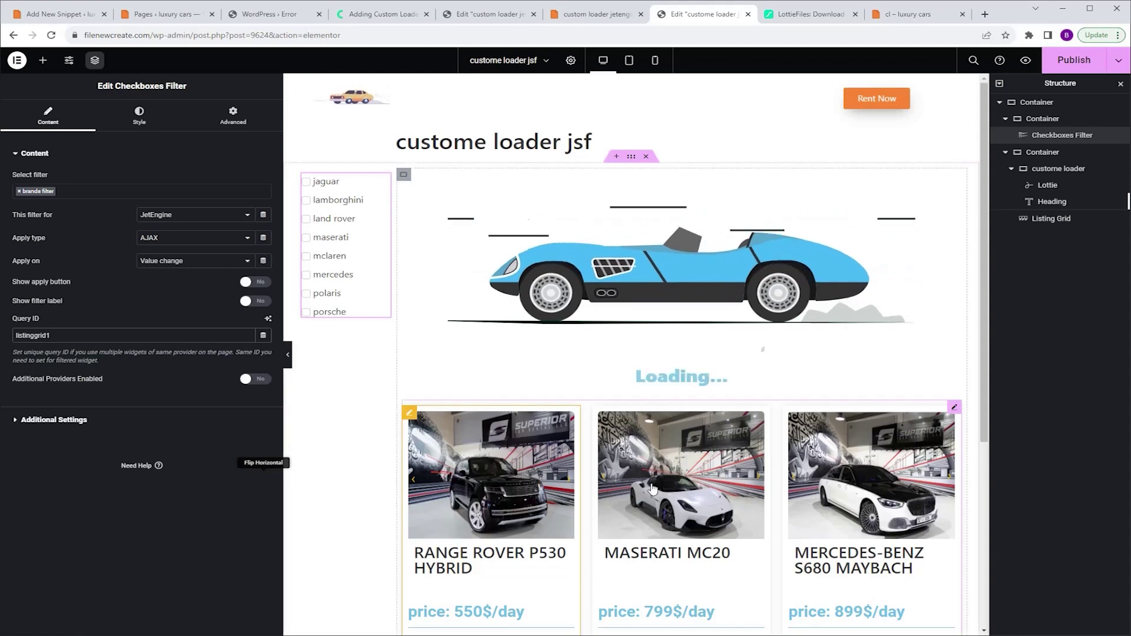
left_click(492, 474)
left_click(233, 115)
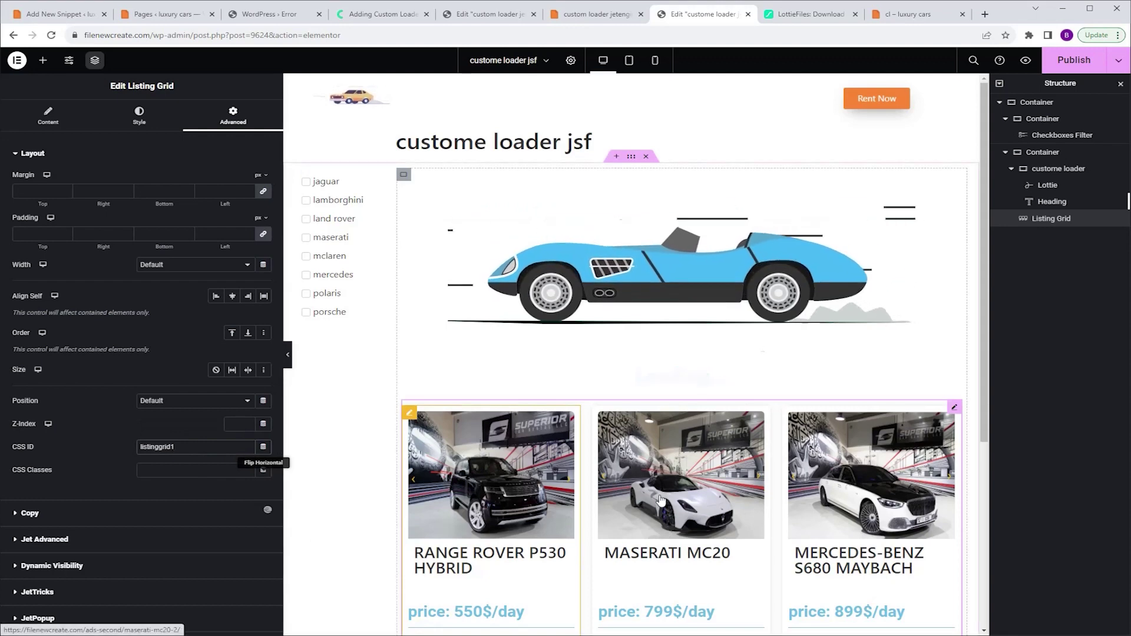
Step: Copy custom-loader from the notes and paste it as the loader container's CSS ID
left_click(915, 14)
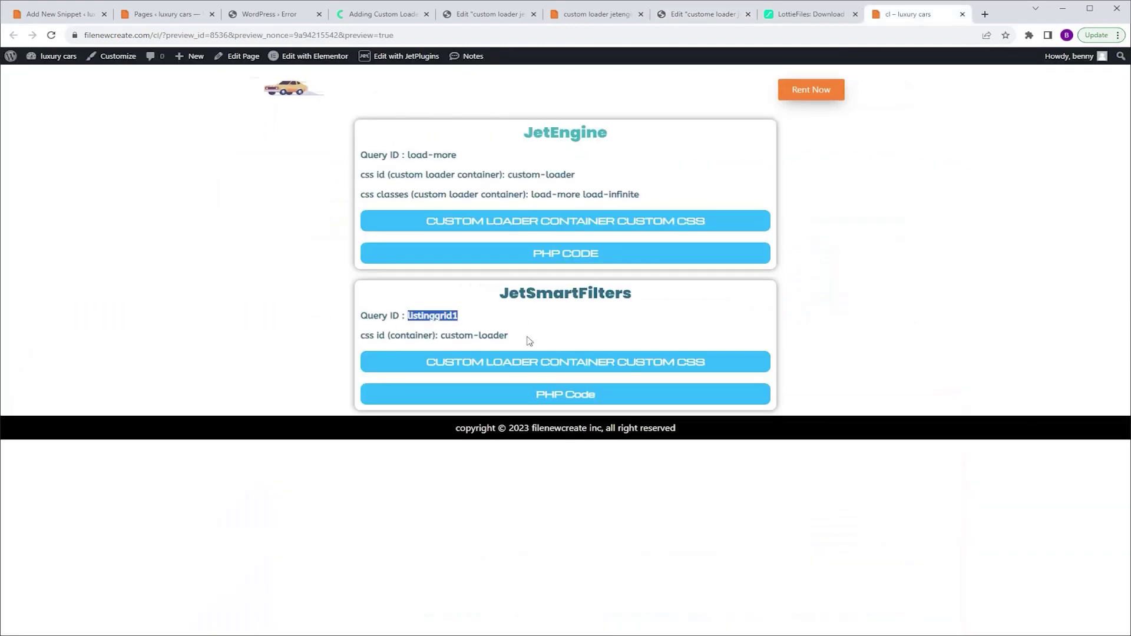
left_click_drag(513, 346, 487, 340)
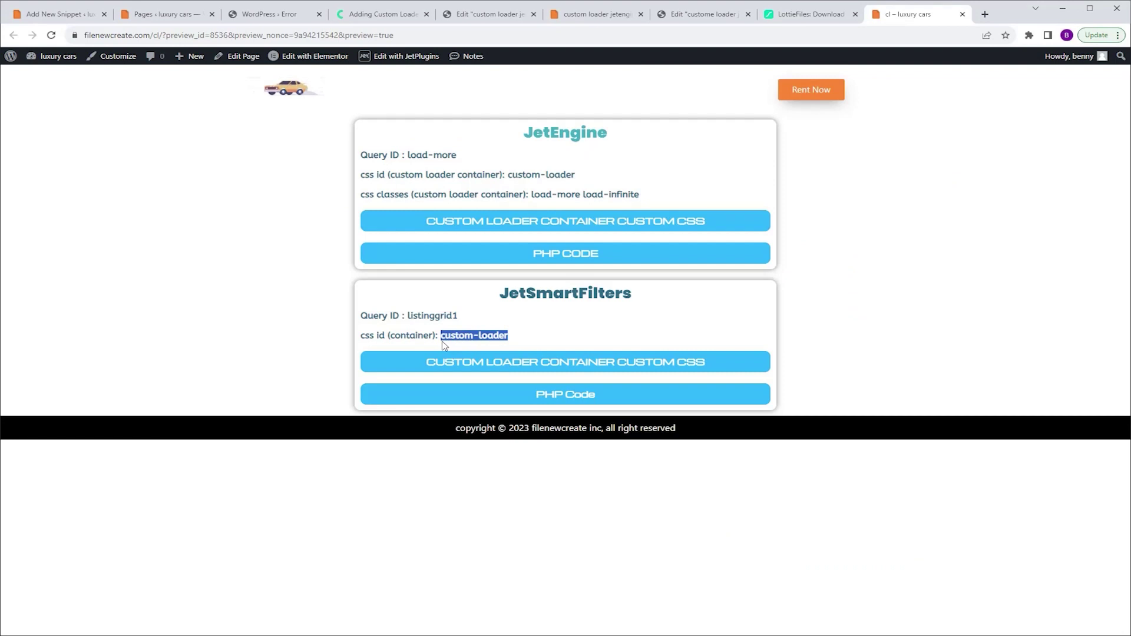
left_click(700, 14)
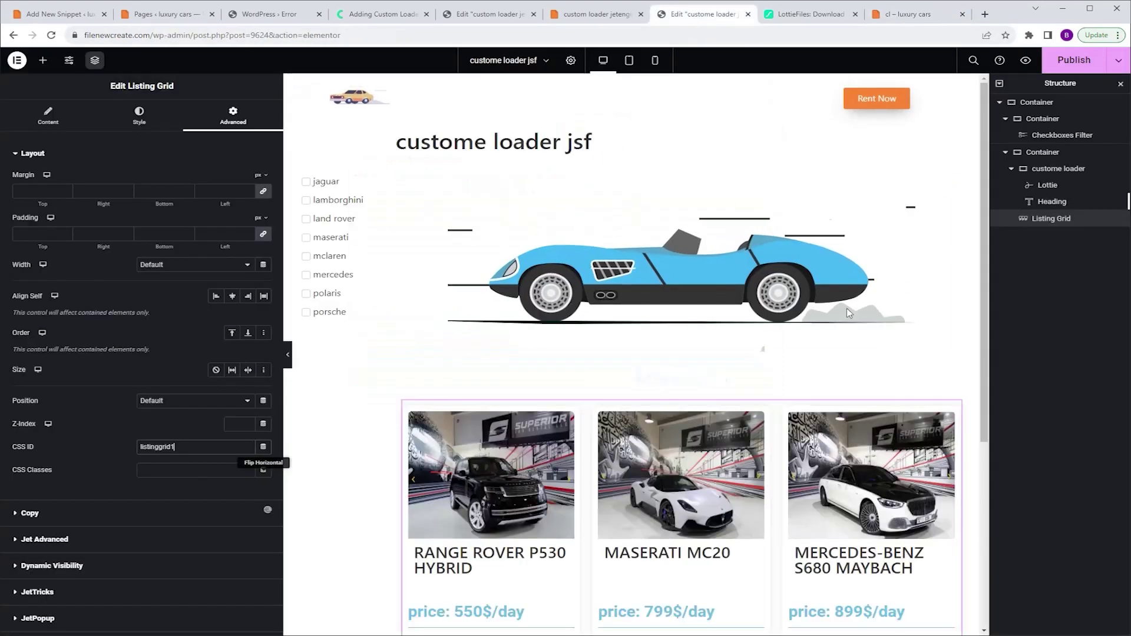
left_click(1054, 169)
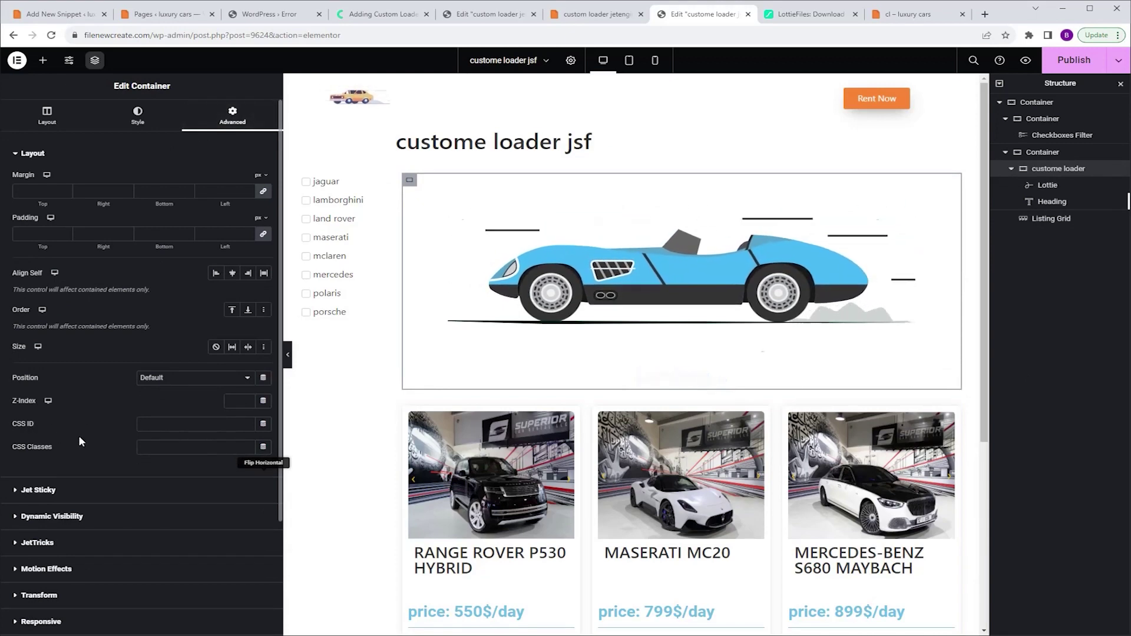
type("custom-loader")
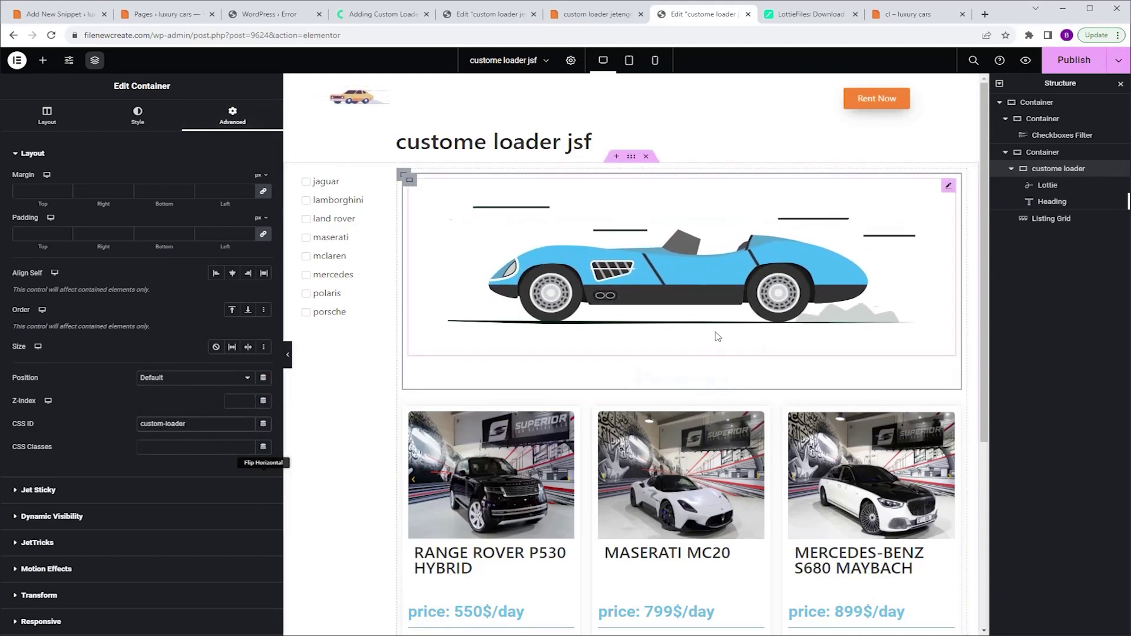
left_click(932, 18)
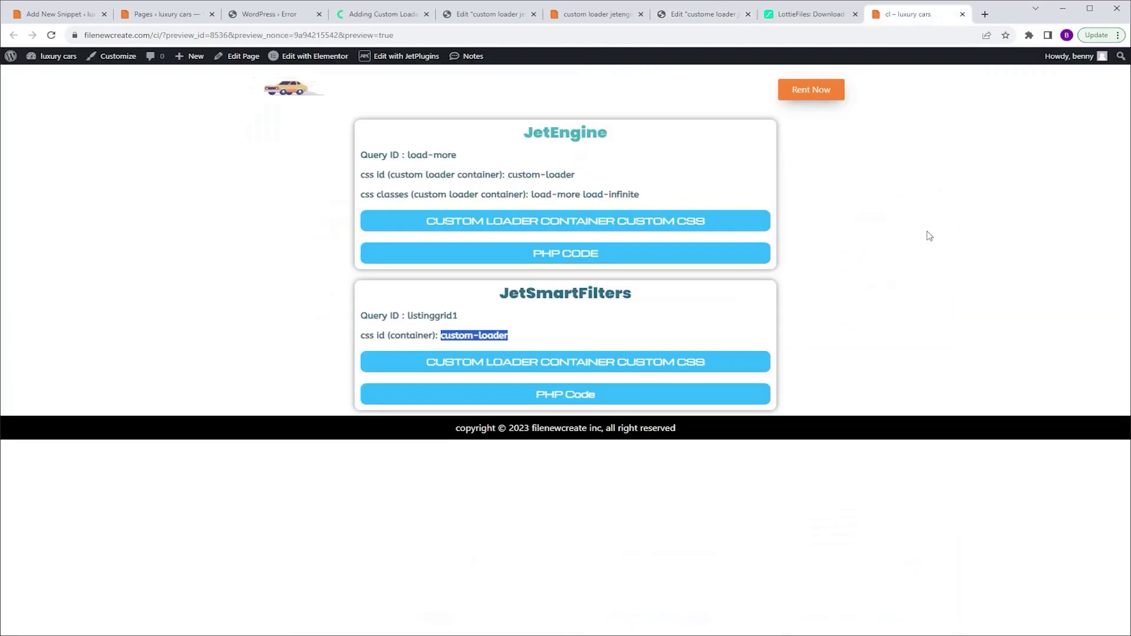
left_click(651, 369)
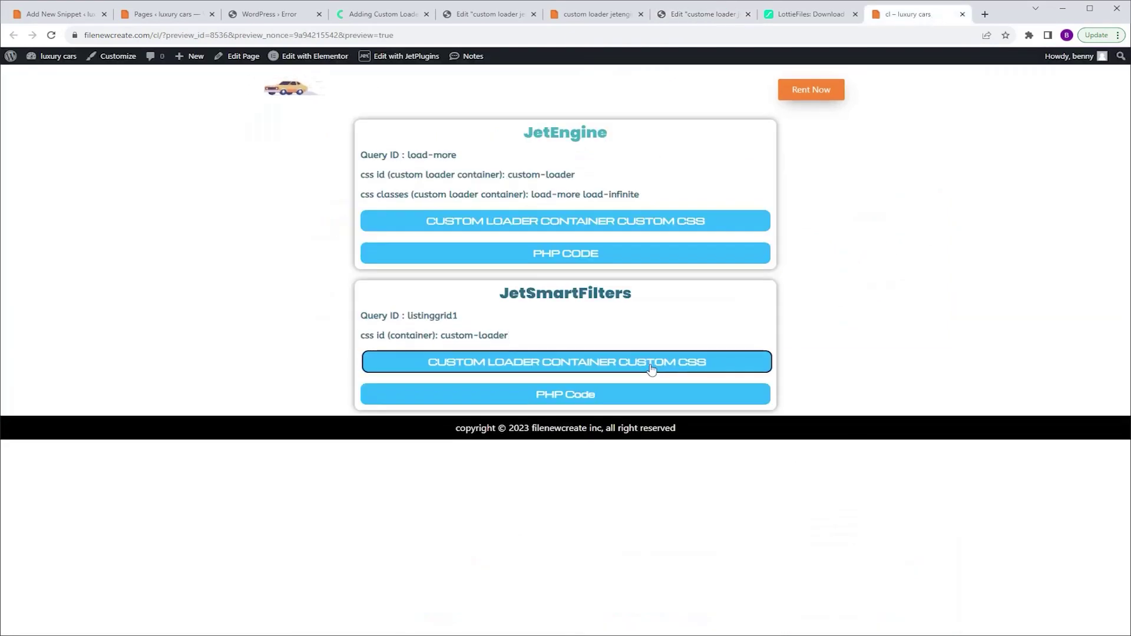
Step: Paste #custom-loader {display:none;} into the loader container's Custom CSS
left_click(702, 14)
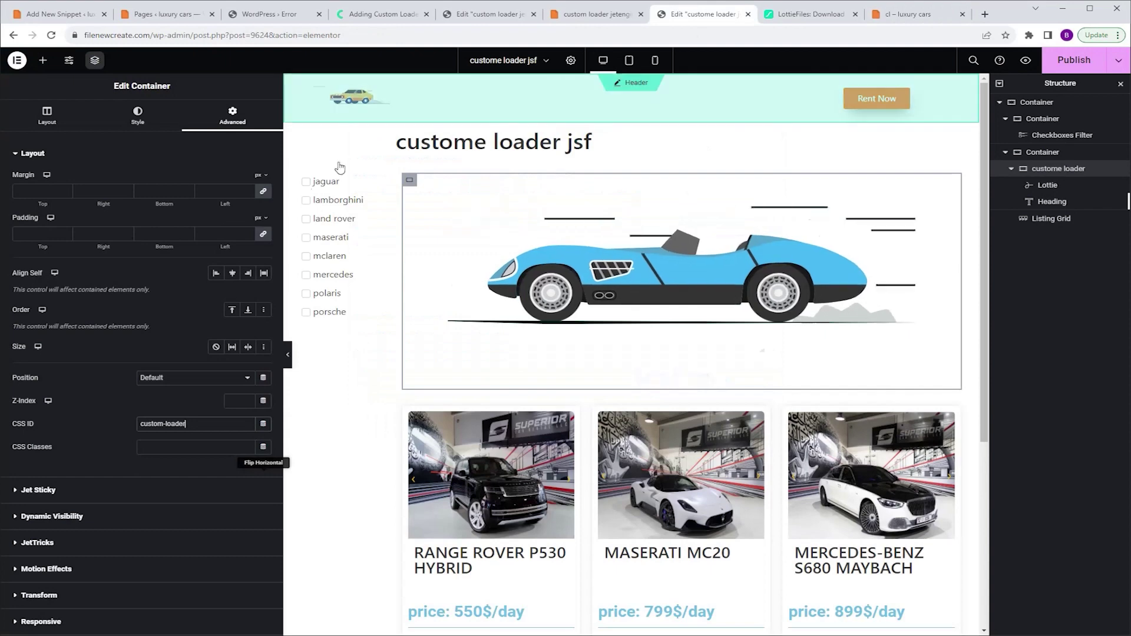
left_click(71, 529)
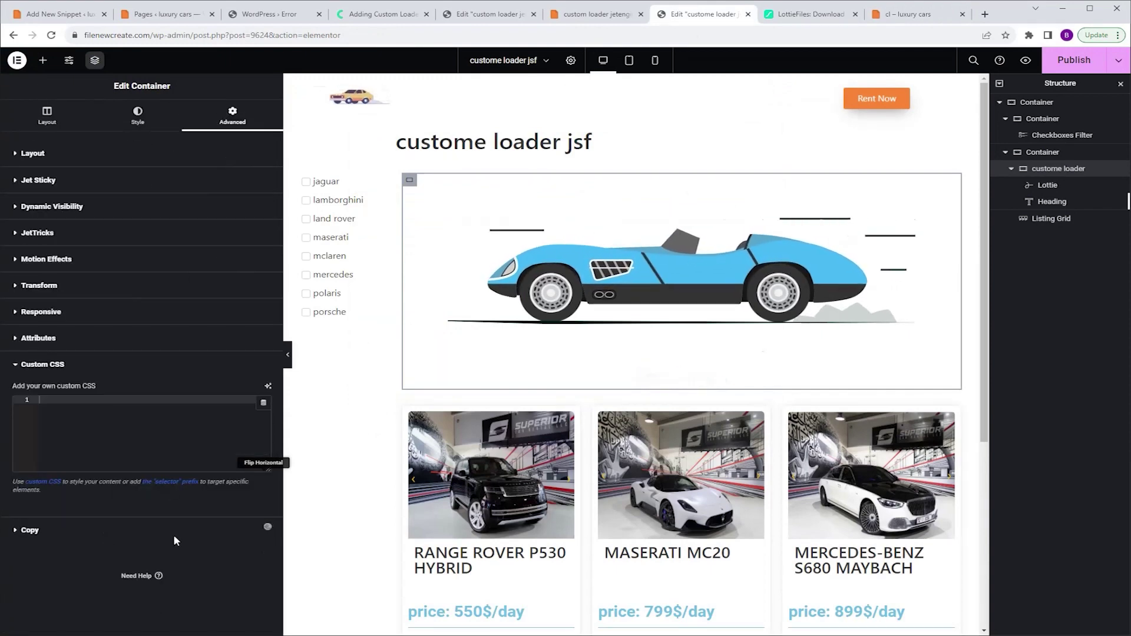
left_click(117, 411)
type("#custom-loader {     display:none; }")
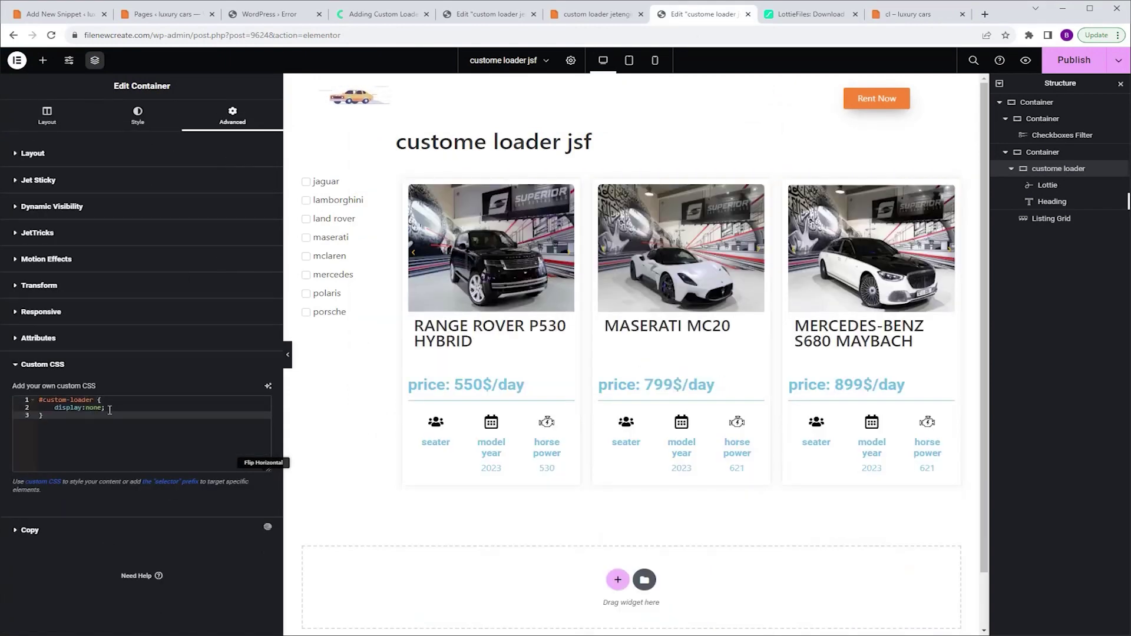
left_click(911, 17)
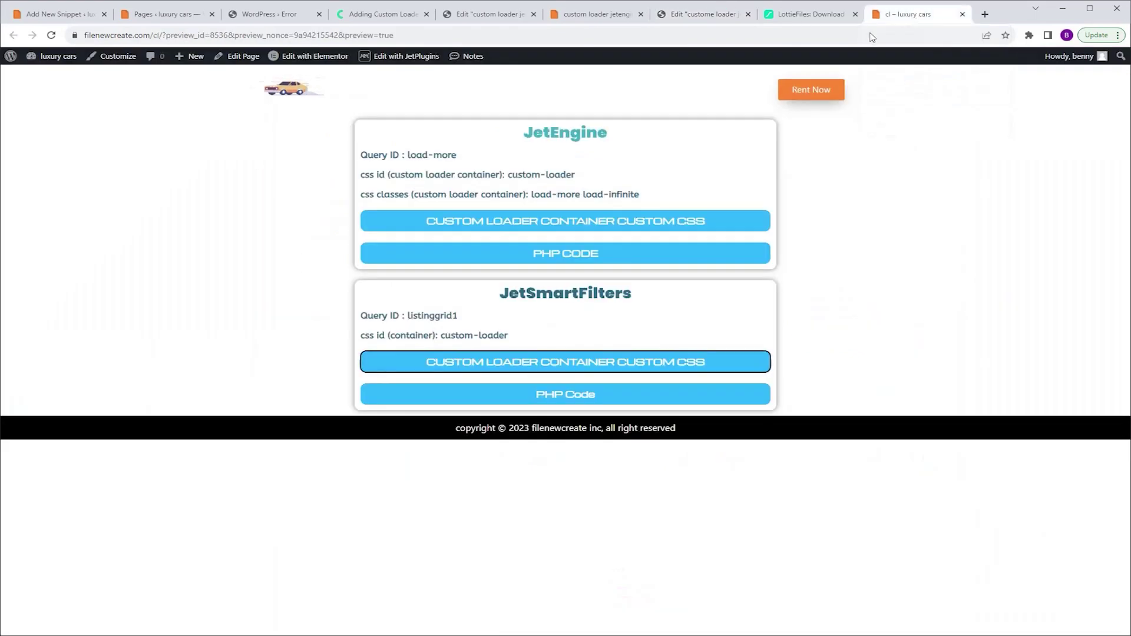
left_click(576, 395)
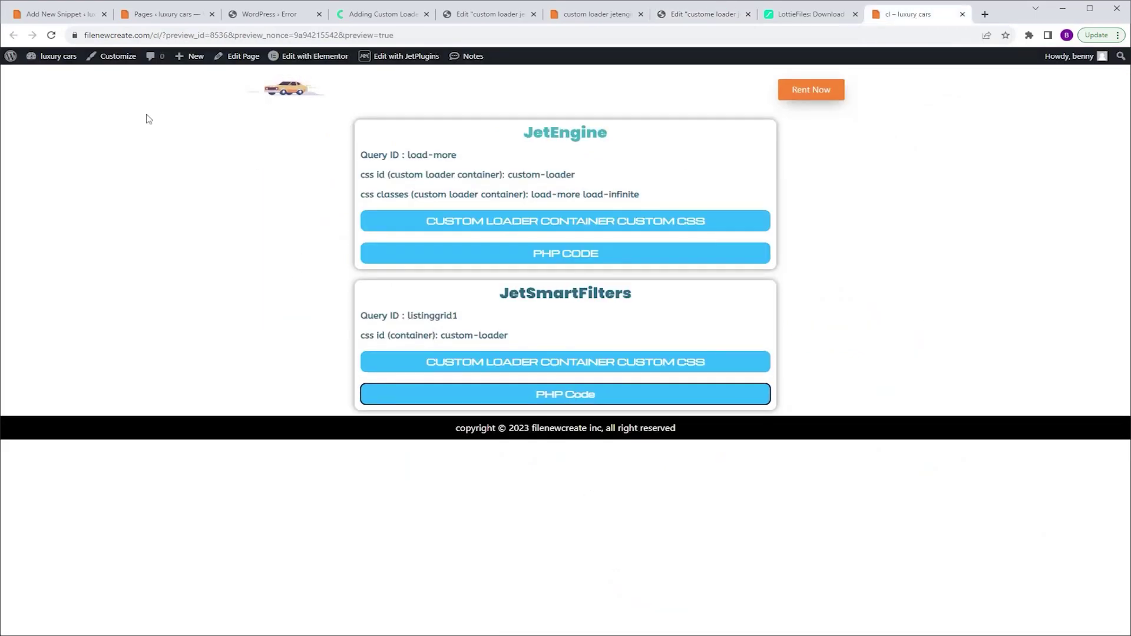
left_click(80, 15)
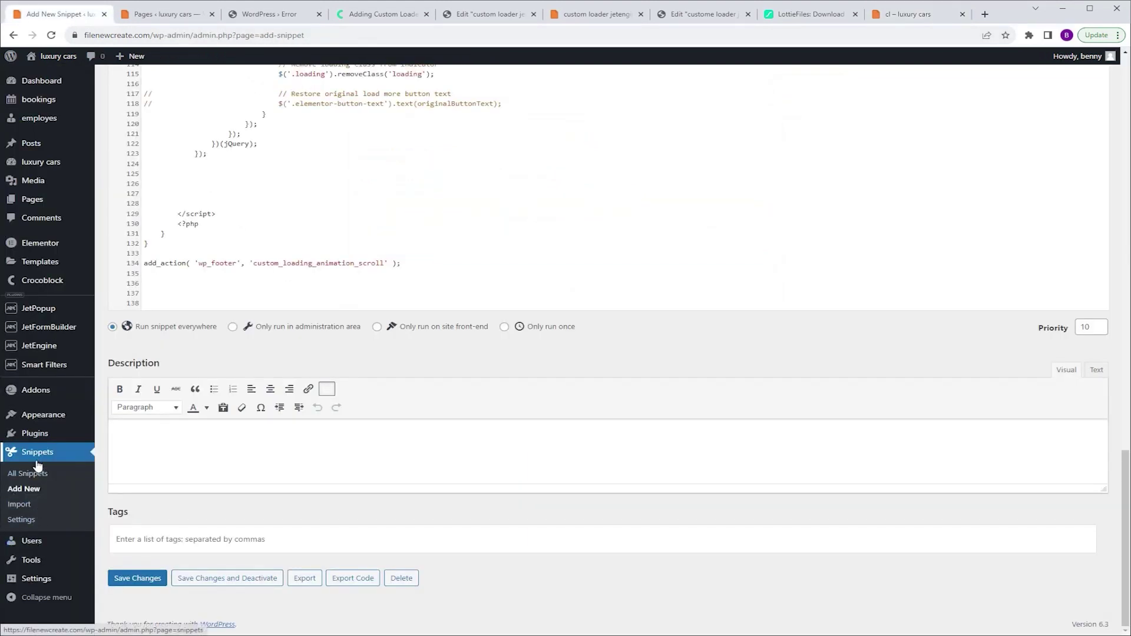
Step: Create a new snippet titled 'custom loader jsf' containing the custom_loader PHP code
left_click(26, 493)
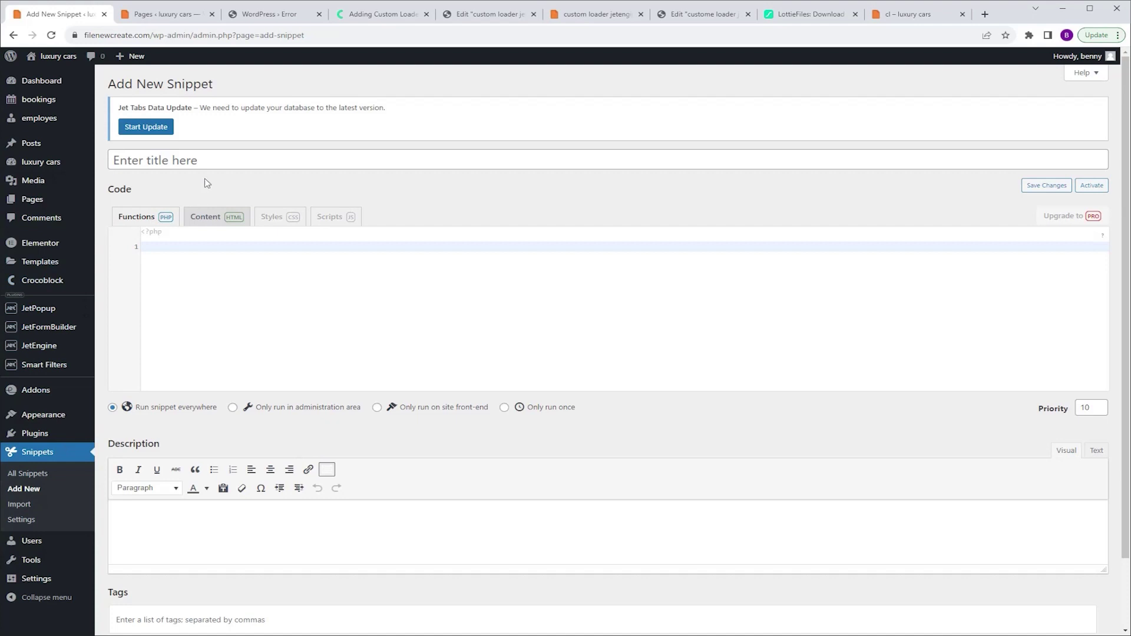
left_click(207, 163)
type("custom loader jsf")
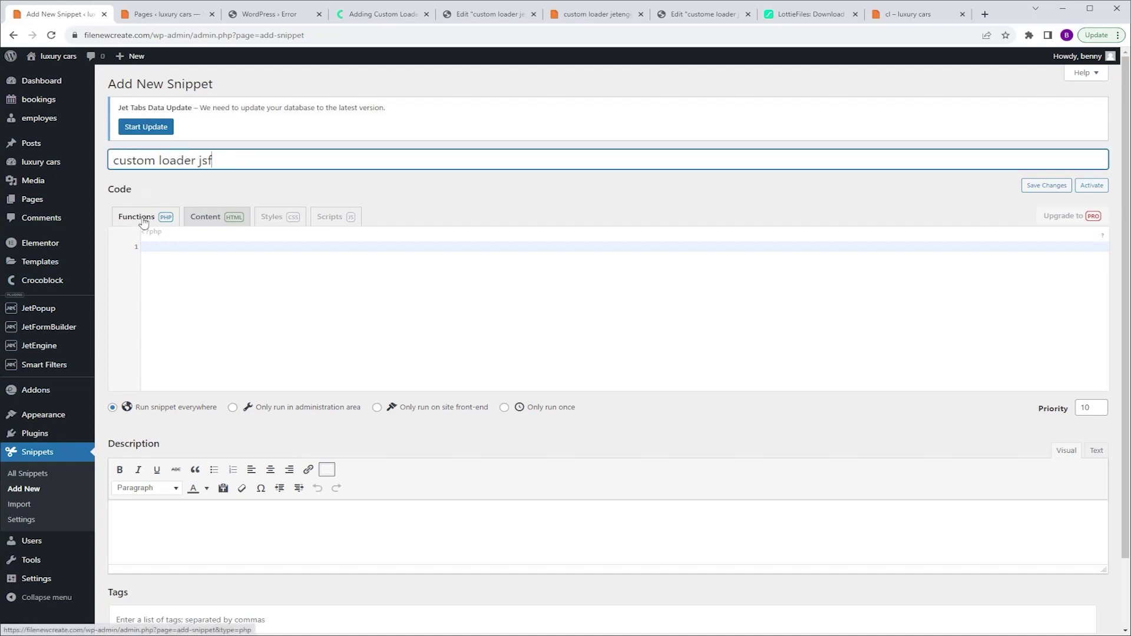
left_click(174, 246)
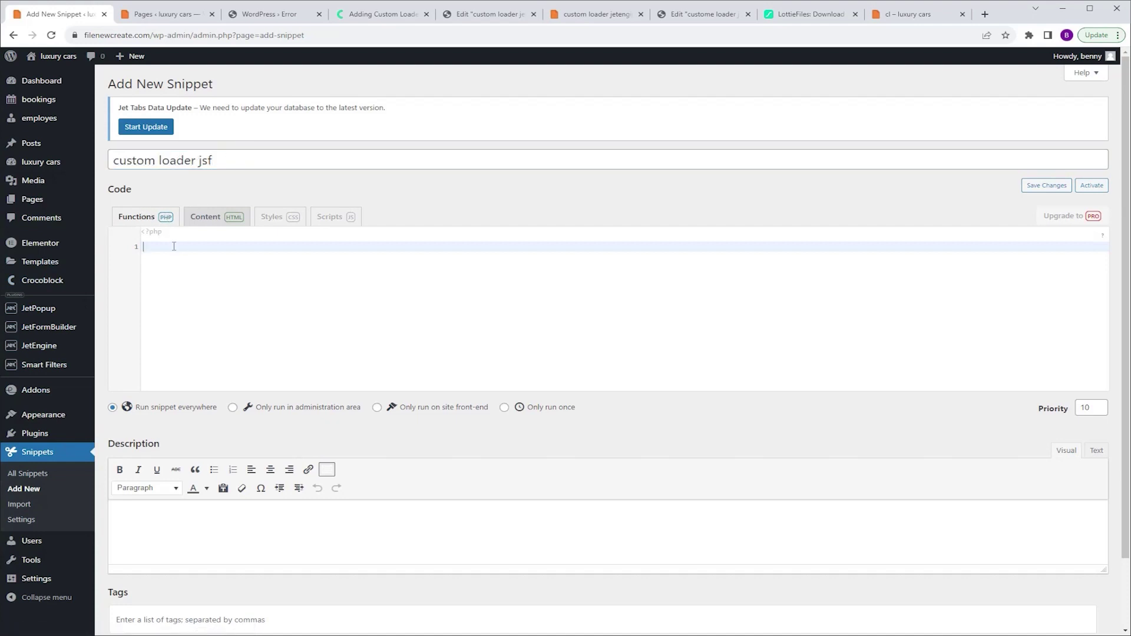
type("function custom_loader() {     if ( is_page( 'slug1' )  || is_page( 'slug2' ) || is_page( 'slug3' ) ) {         echo '<div id=\"conlist\">'; // Start of conlist container          ?>         <script>             document.addEventListener('DOMContentLoaded', function() {                 (($) => {                     $(document).ready(function(){                          const loader = document.getElementById('custom-loader');                         const listingGrid = document.getElementById('listinggrid1');                          if (loader && listingGrid) {                              window.JetSmartFilters.events.subscribe('ajaxFilters/start-loading', () => {                                 loader.style.display = 'flex';                                 listingGrid.style.display = 'none';                             })                              window.JetSmartFilters.events.subscribe('ajaxFilters/end-loading', () => {                                 loader.style.display = 'none';                                 listingGrid.style.display = 'flex';                             })                         }                      })                 })(jQuery)             });         </script>         <?php          echo '</div>'; // End of conlist container     } }  add_action( 'wp_head', 'custom_loader' );")
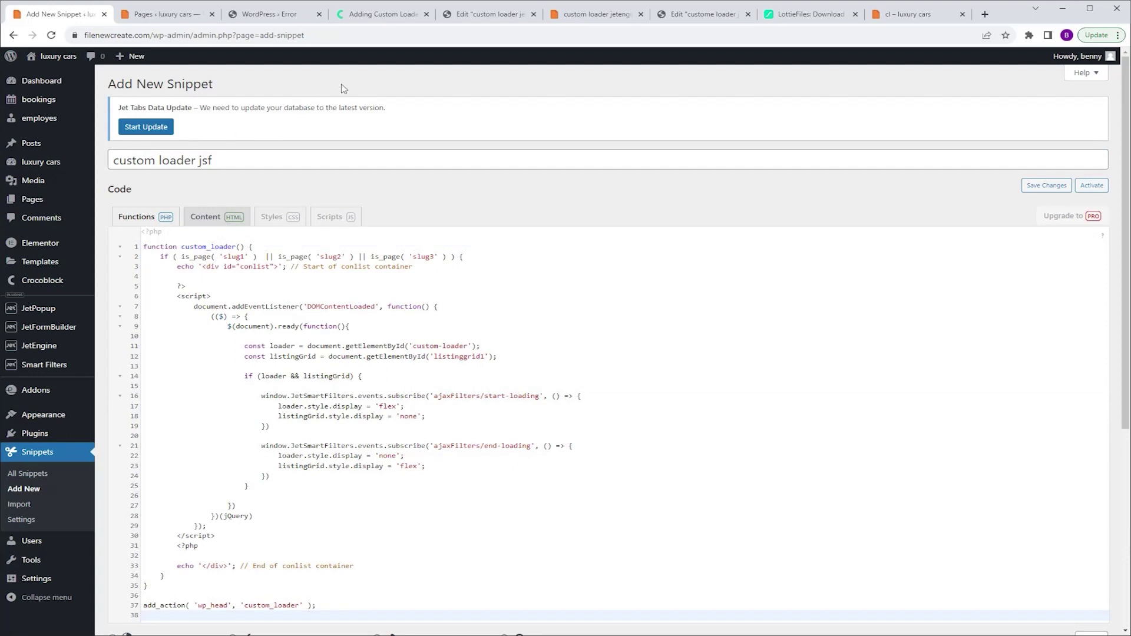
Step: Replace slug1 with the page slug custome-loader-jsf, then save and activate the snippet
left_click(164, 23)
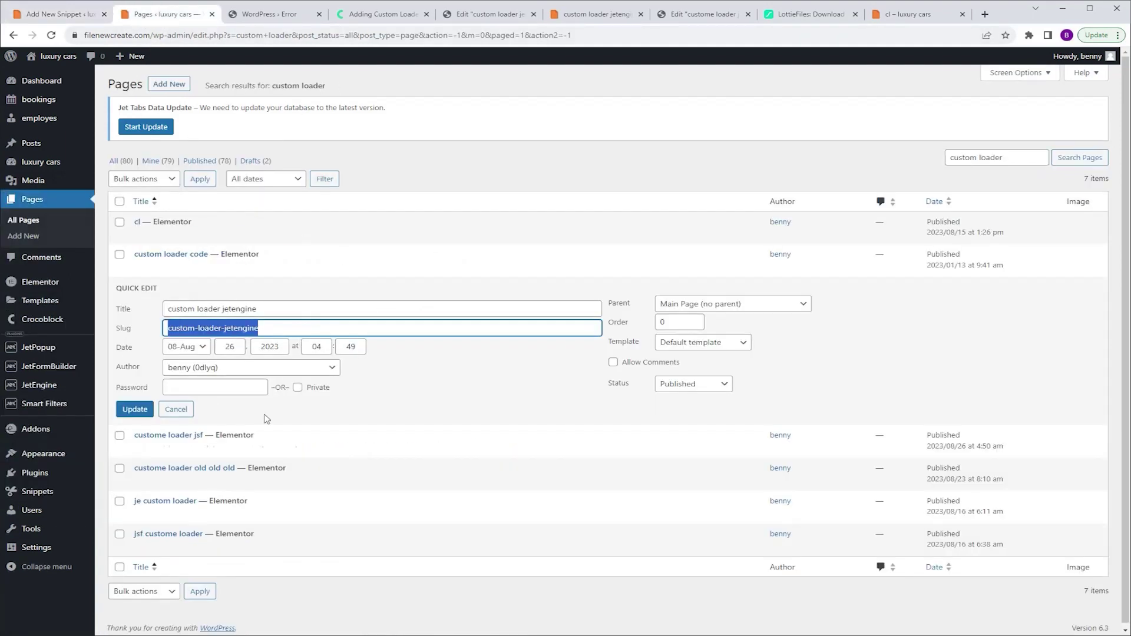
left_click(176, 409)
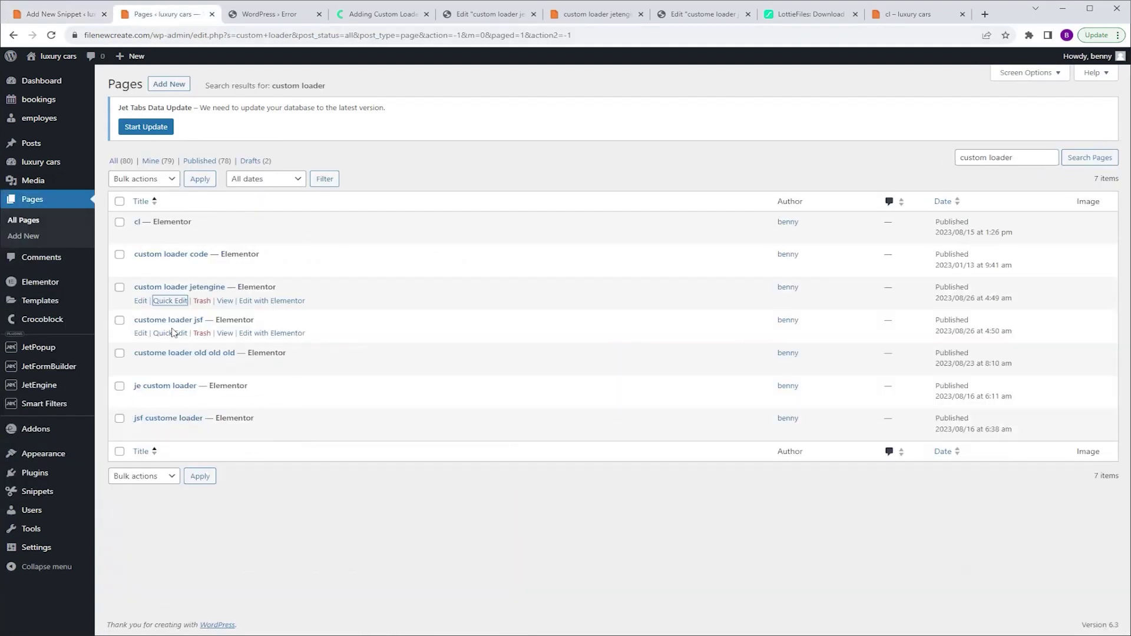
left_click(171, 332)
left_click_drag(246, 362, 95, 362)
key("ctrl+c")
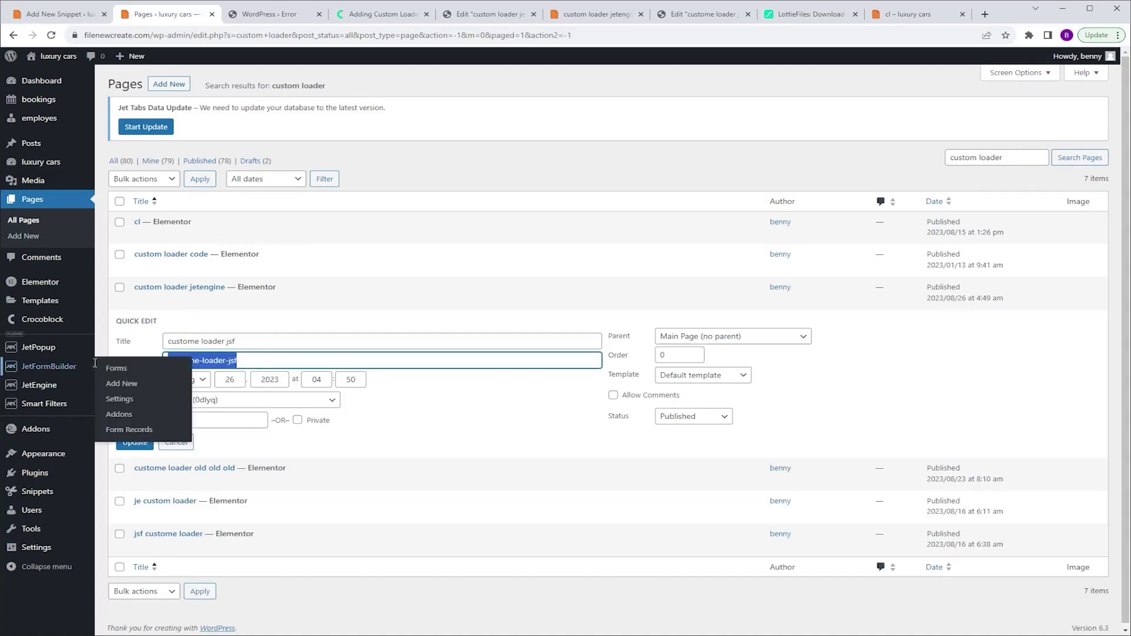
left_click(59, 13)
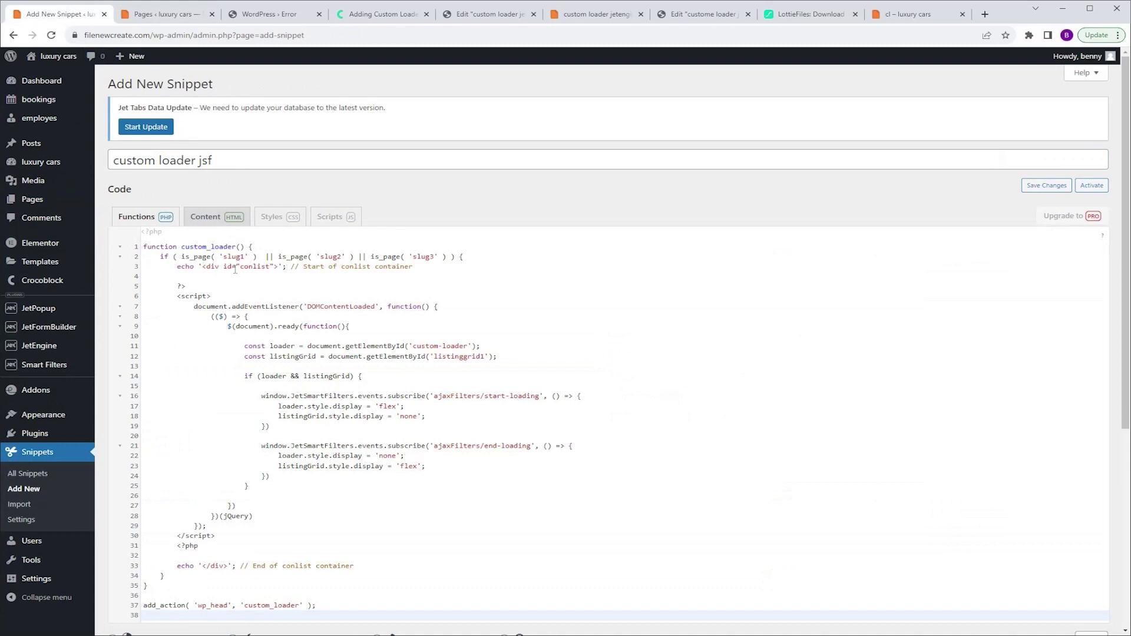
left_click_drag(245, 256, 228, 256)
key("ctrl+v")
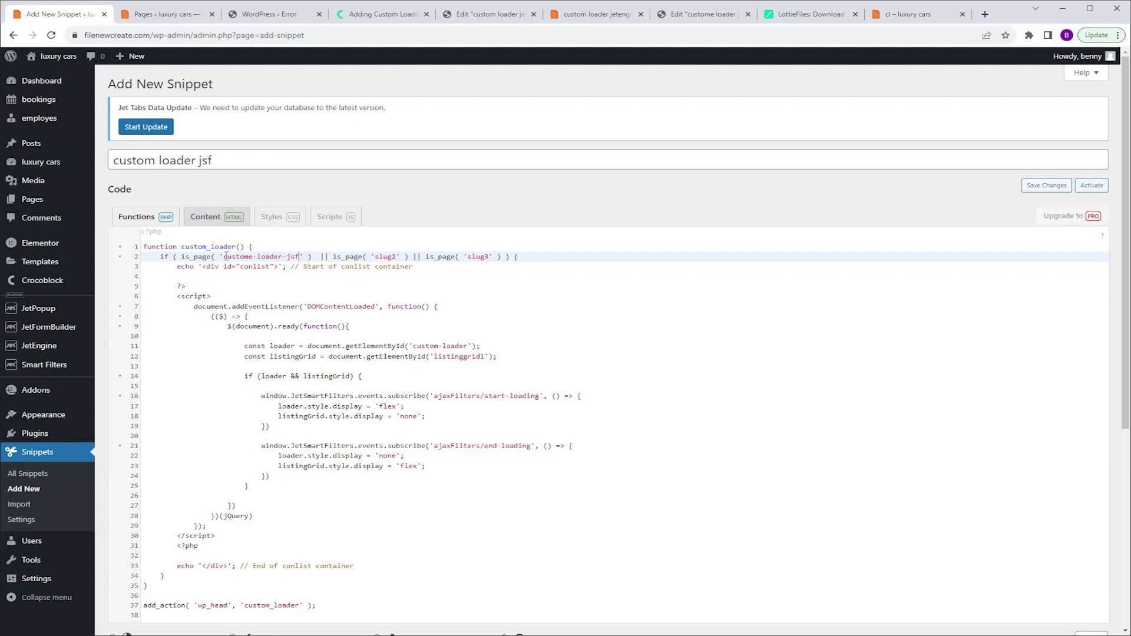
scroll(259, 290, "down", 5)
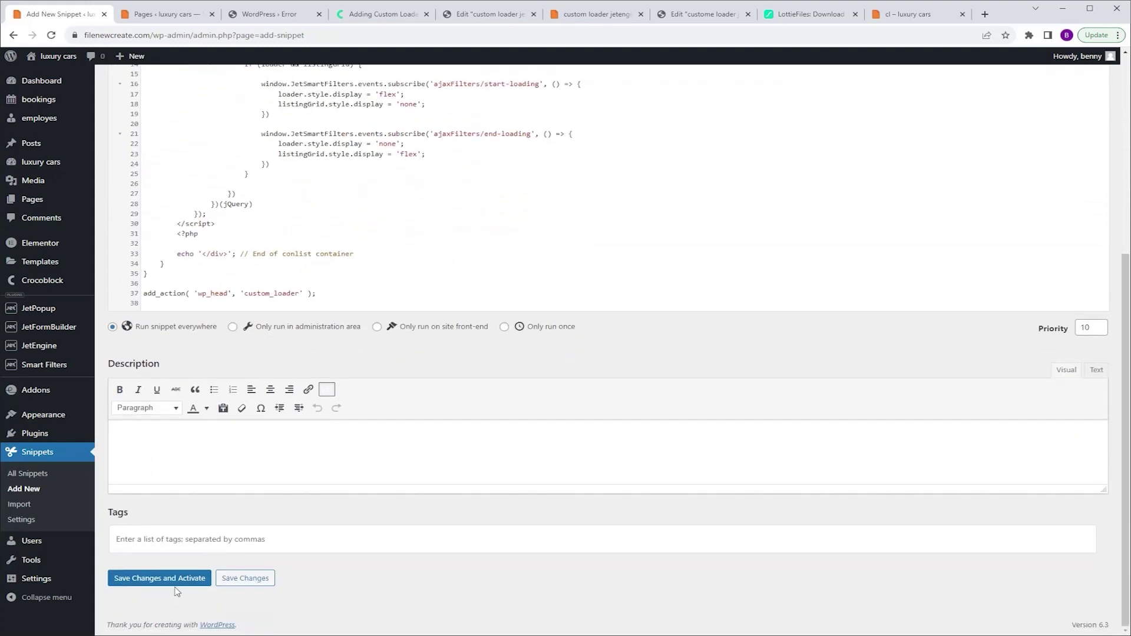
left_click(168, 579)
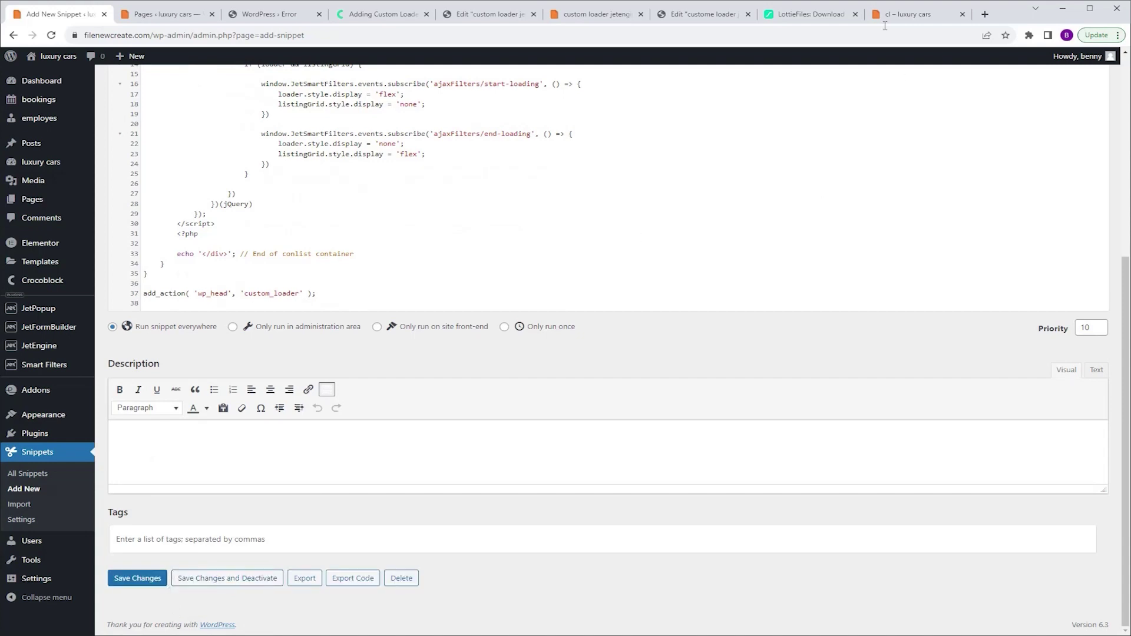
left_click(701, 14)
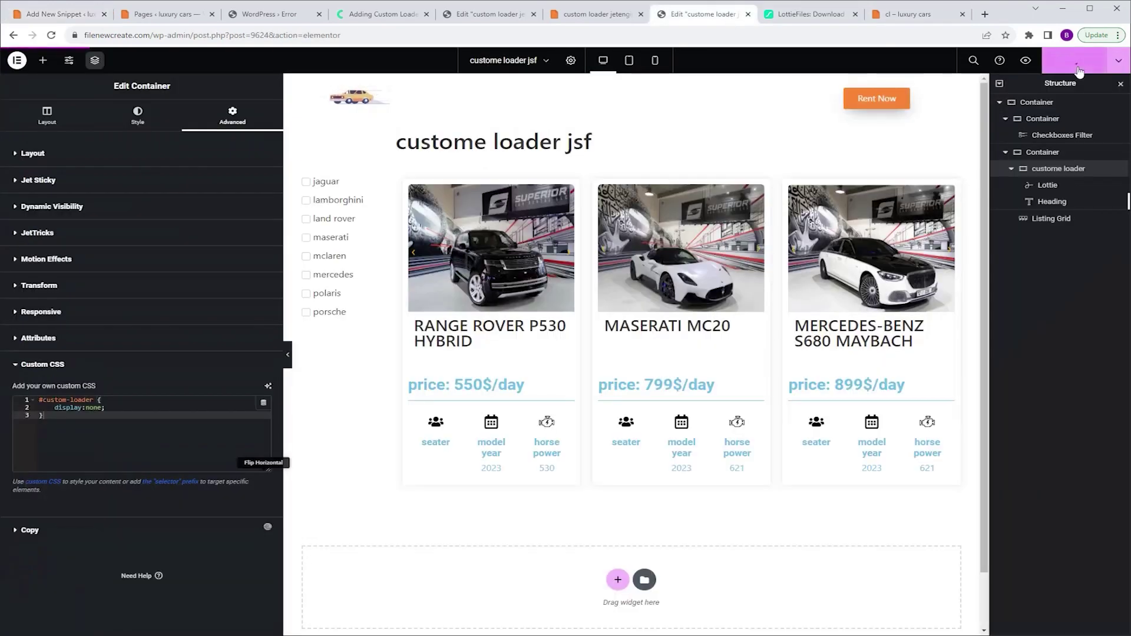
Step: Preview the page and filter cars by maserati and mclaren to test the loader
left_click(1026, 60)
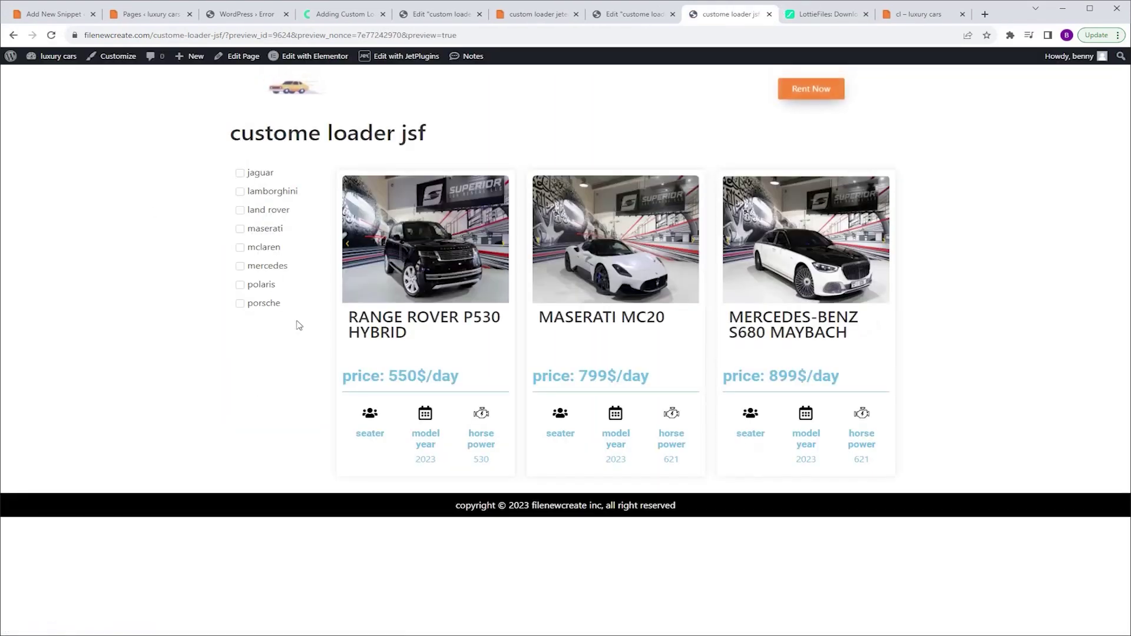
left_click(259, 229)
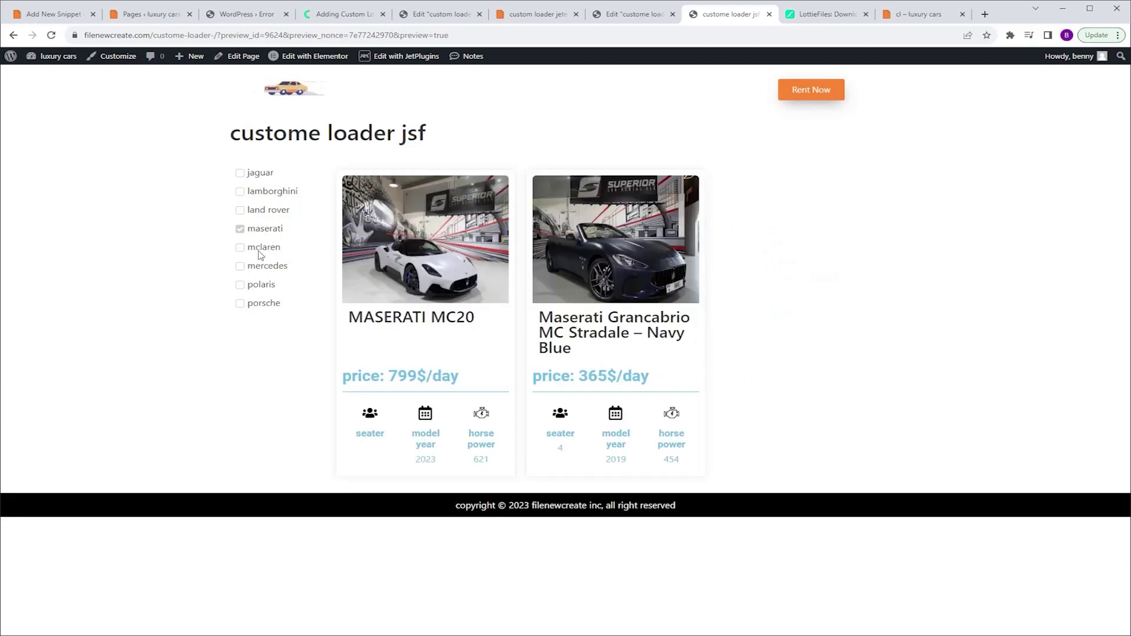
left_click(261, 249)
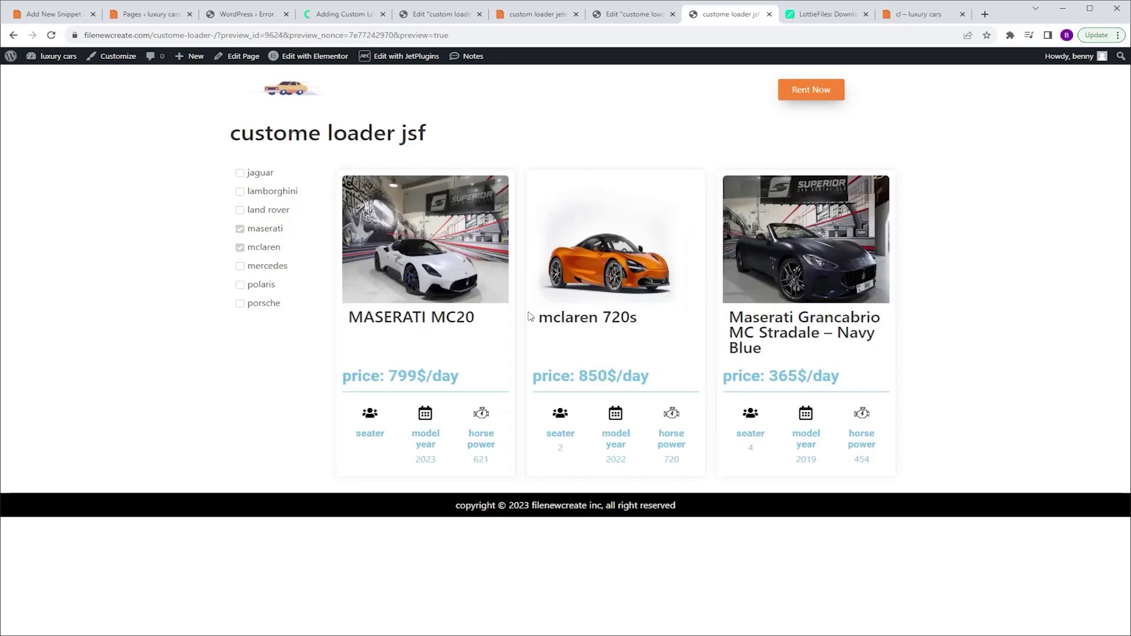
left_click(640, 14)
left_click(42, 61)
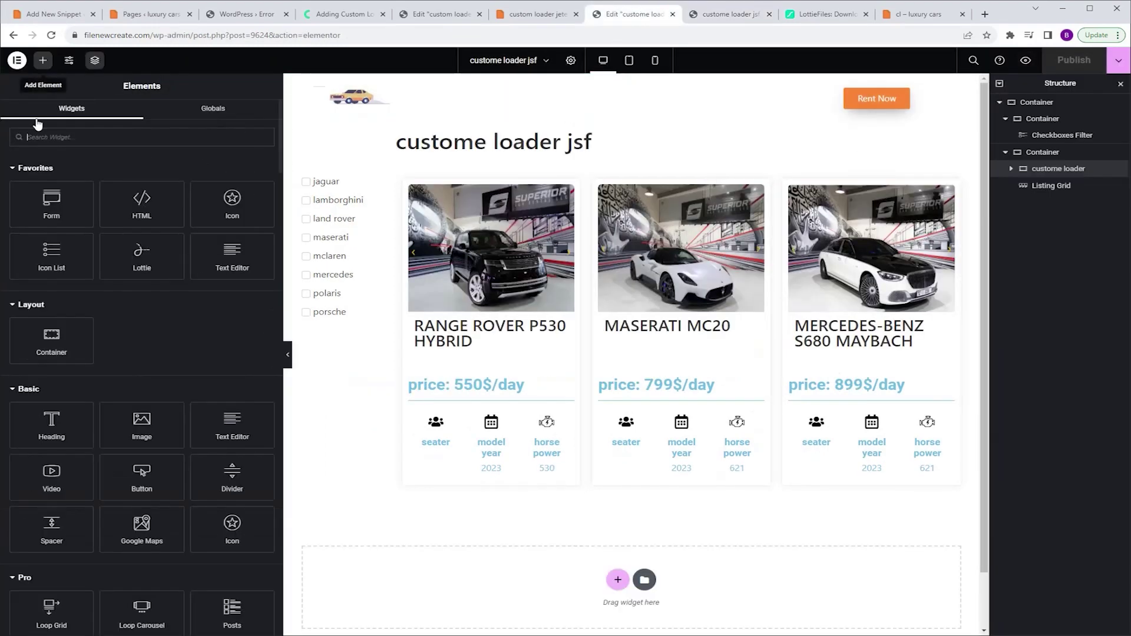
Step: Place a Pagination widget under the car grid, set to JetEngine with Query ID listinggrid1
type("pagination")
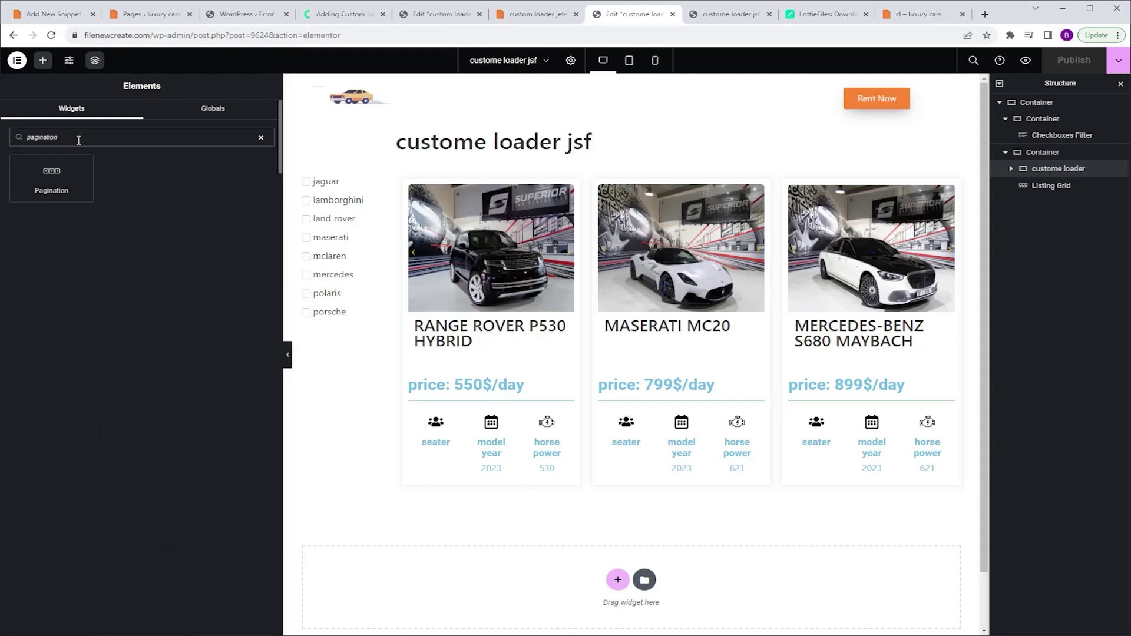
left_click_drag(51, 180, 661, 480)
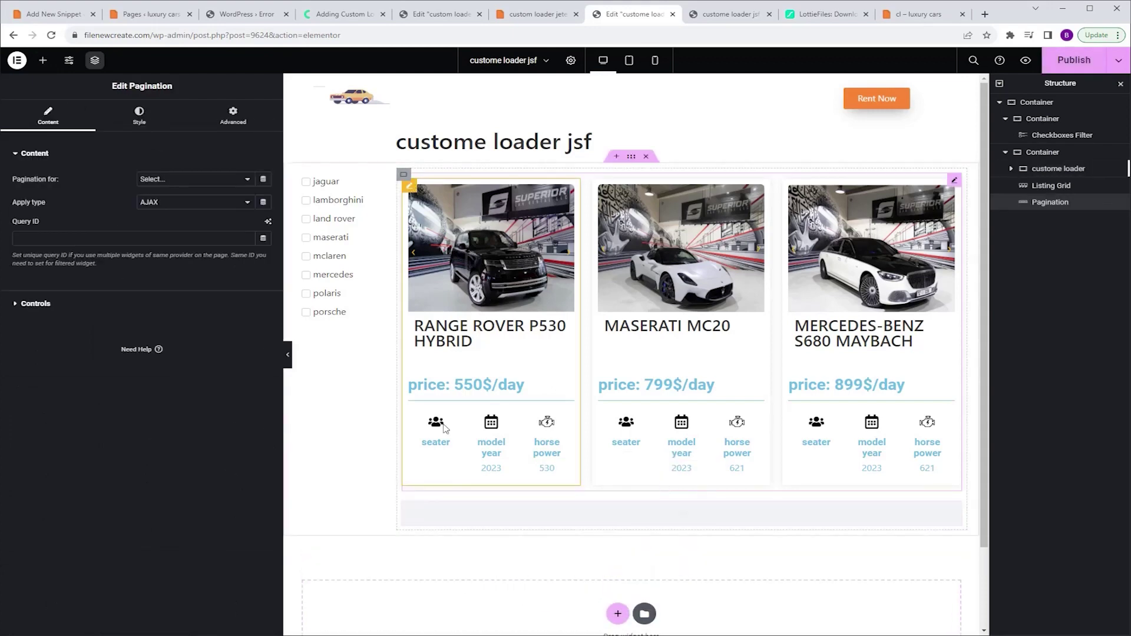
left_click(172, 191)
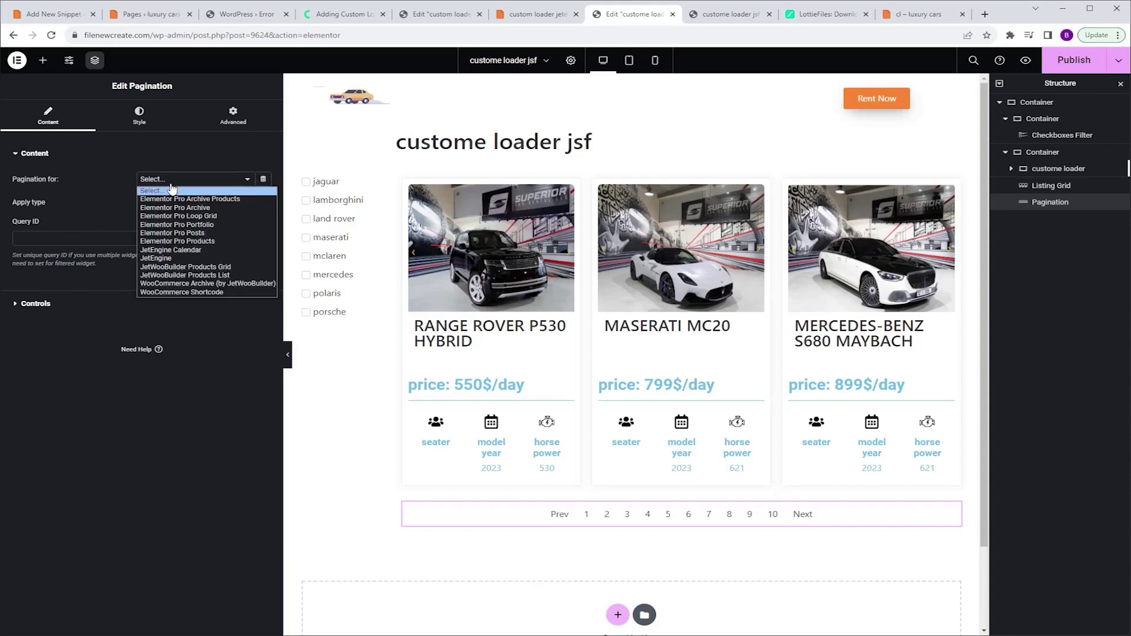
left_click(193, 255)
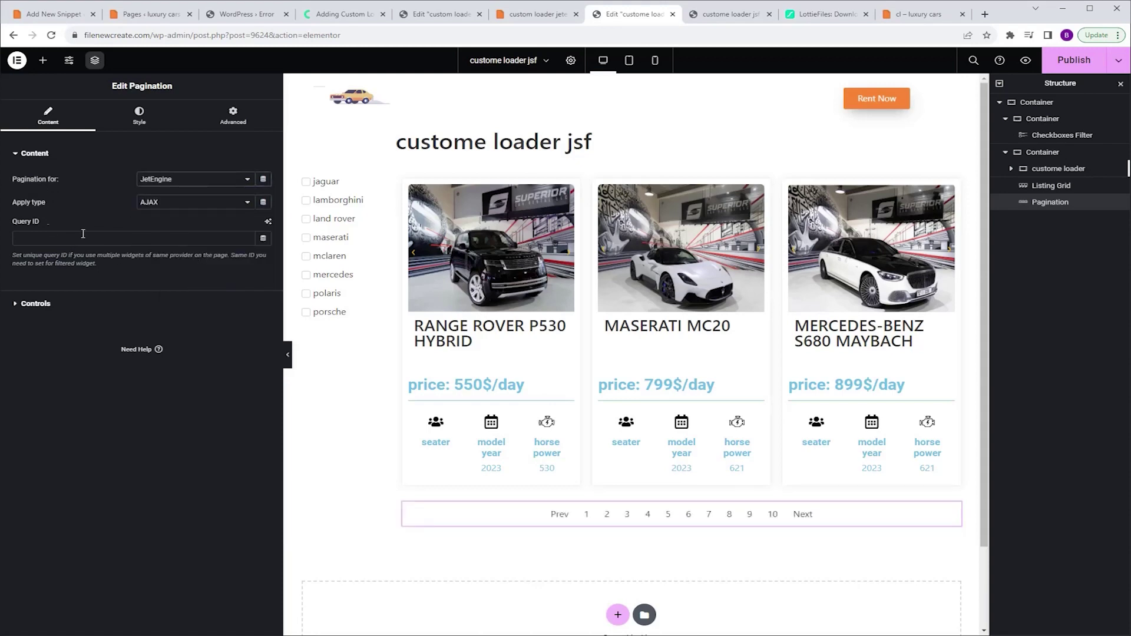
left_click(1064, 136)
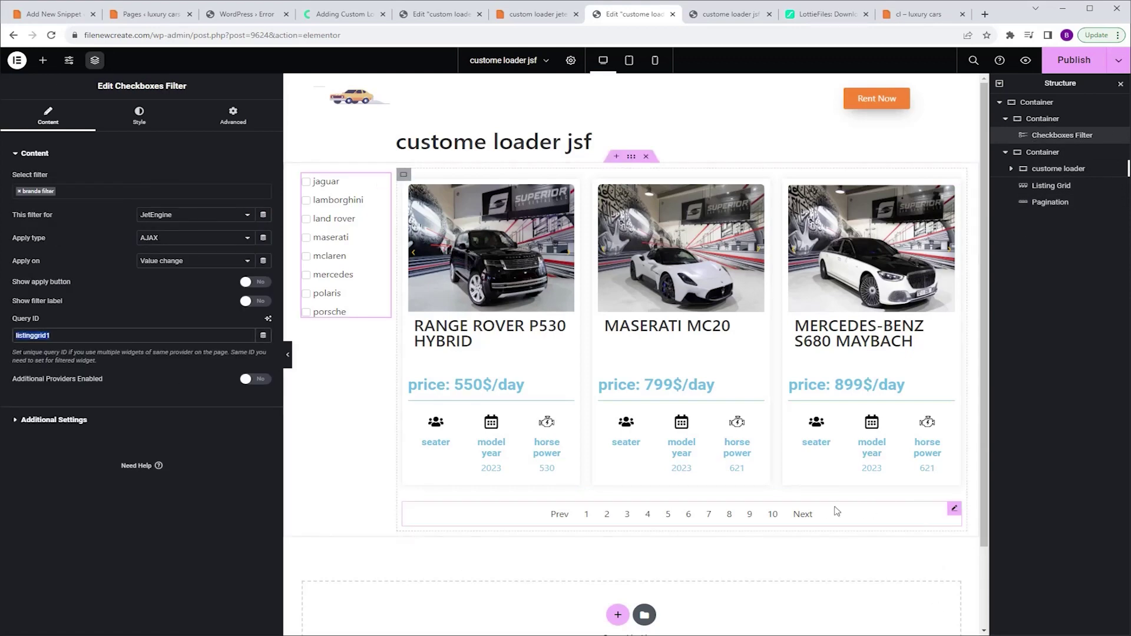
left_click(811, 516)
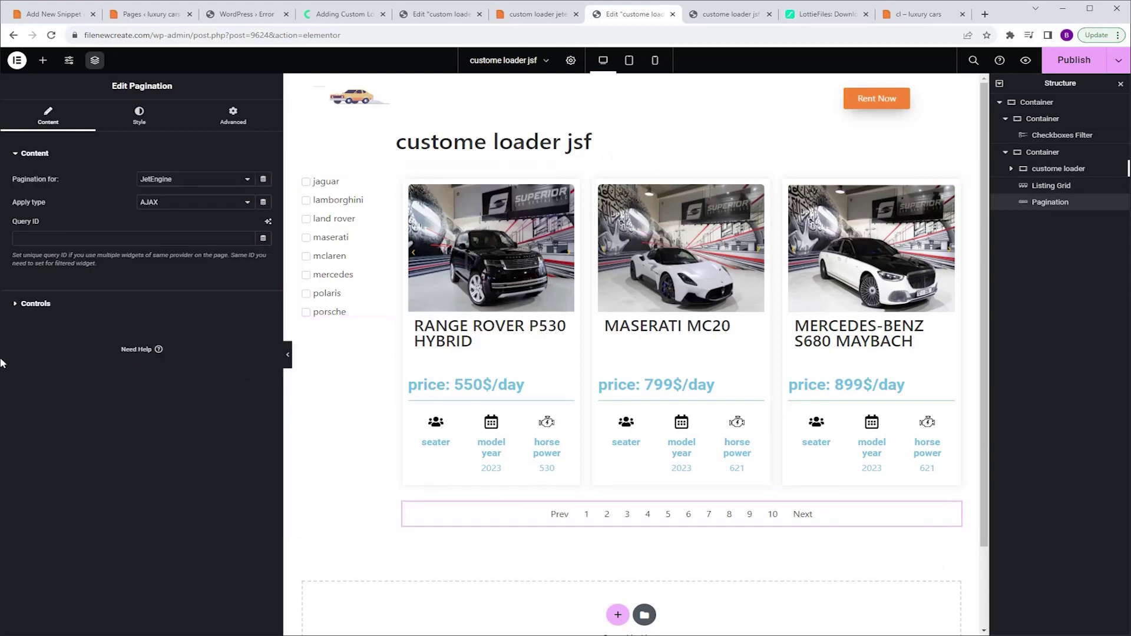
left_click(37, 239)
type("listinggrid1")
Step: Give the current page item a Primary background, then preview and go to page 2
left_click(136, 116)
left_click(31, 397)
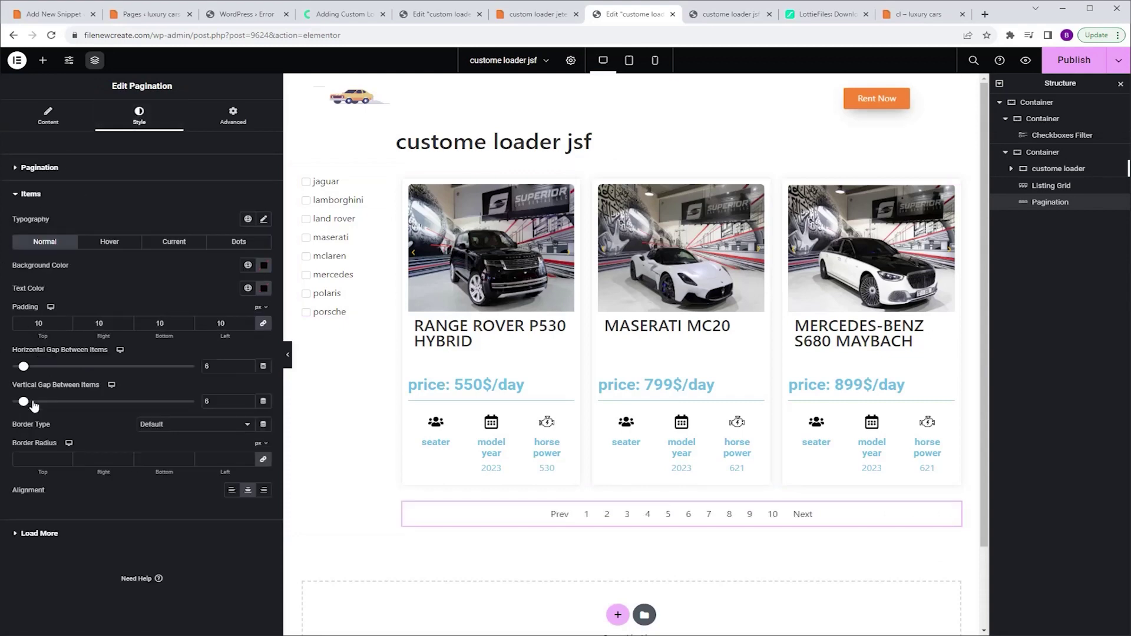
left_click(175, 242)
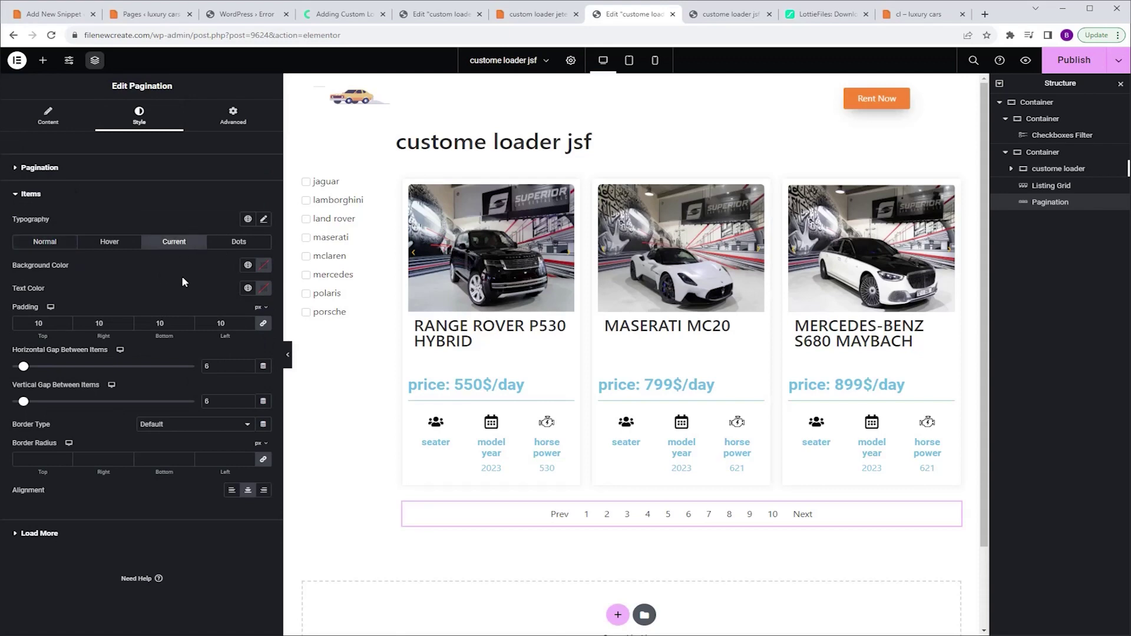
left_click(248, 266)
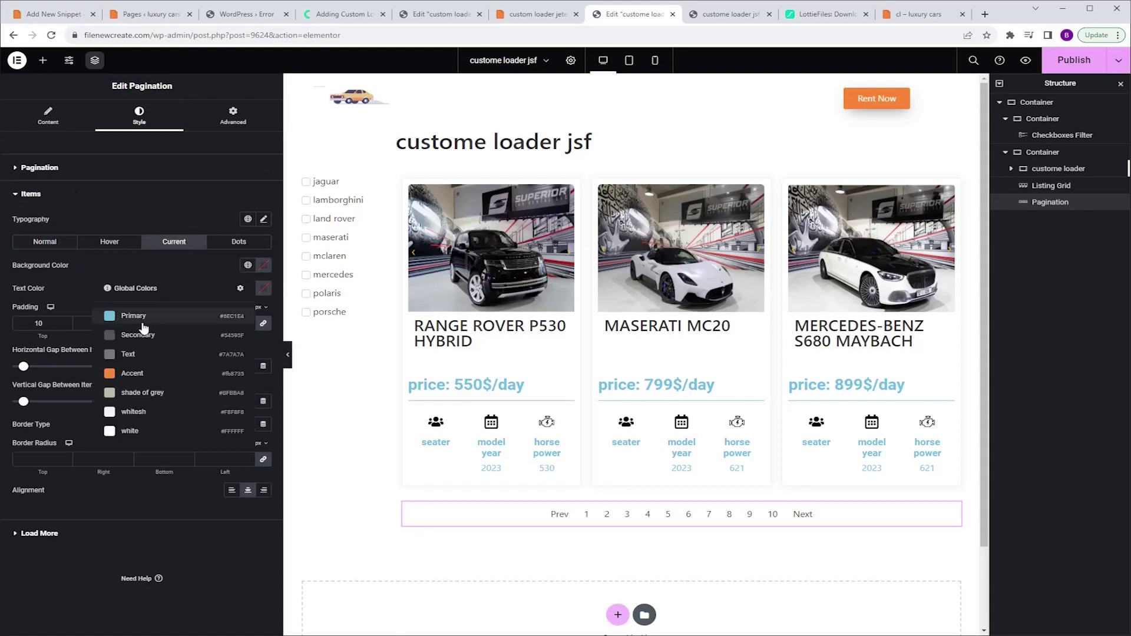
left_click(134, 316)
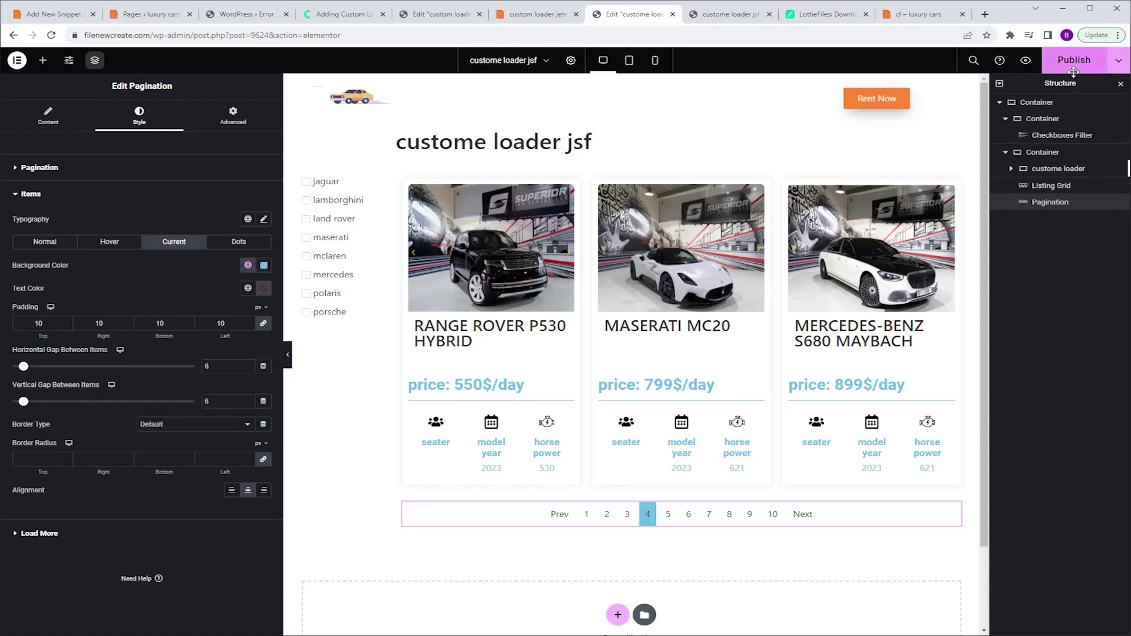
left_click(1024, 63)
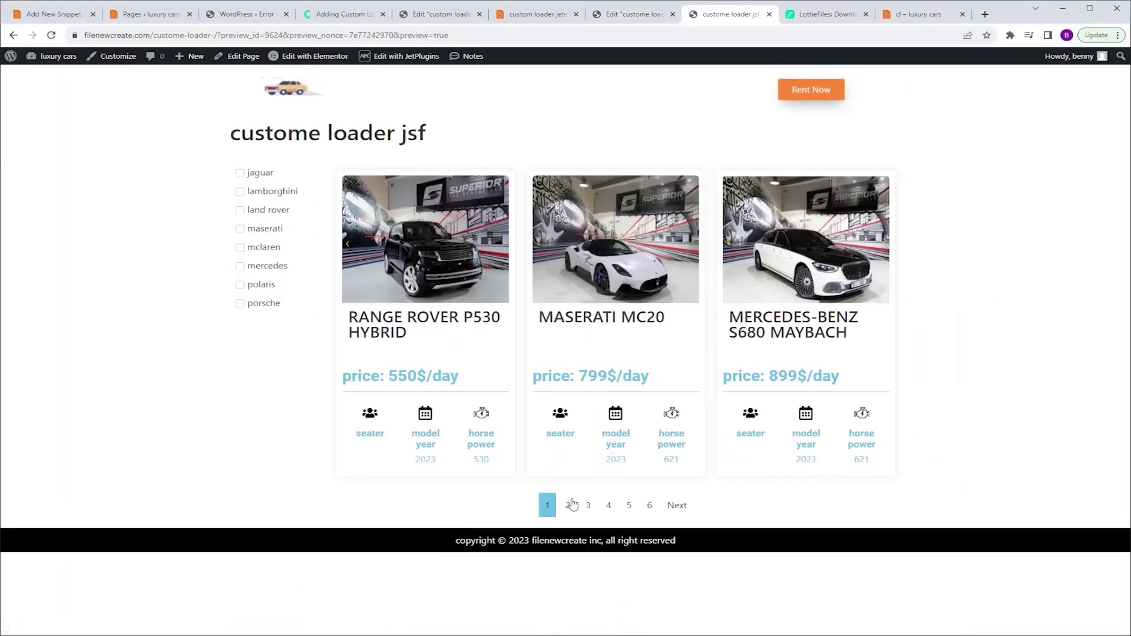
left_click(573, 504)
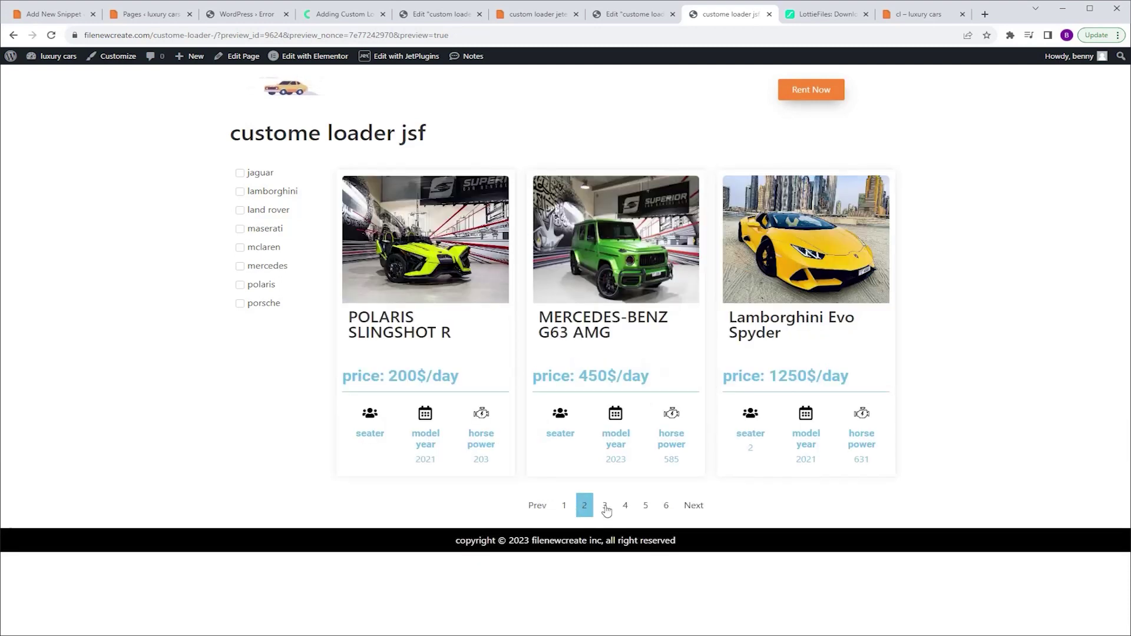
Step: Go to page 3 of the car results in the preview, then reselect the loader container
left_click(605, 507)
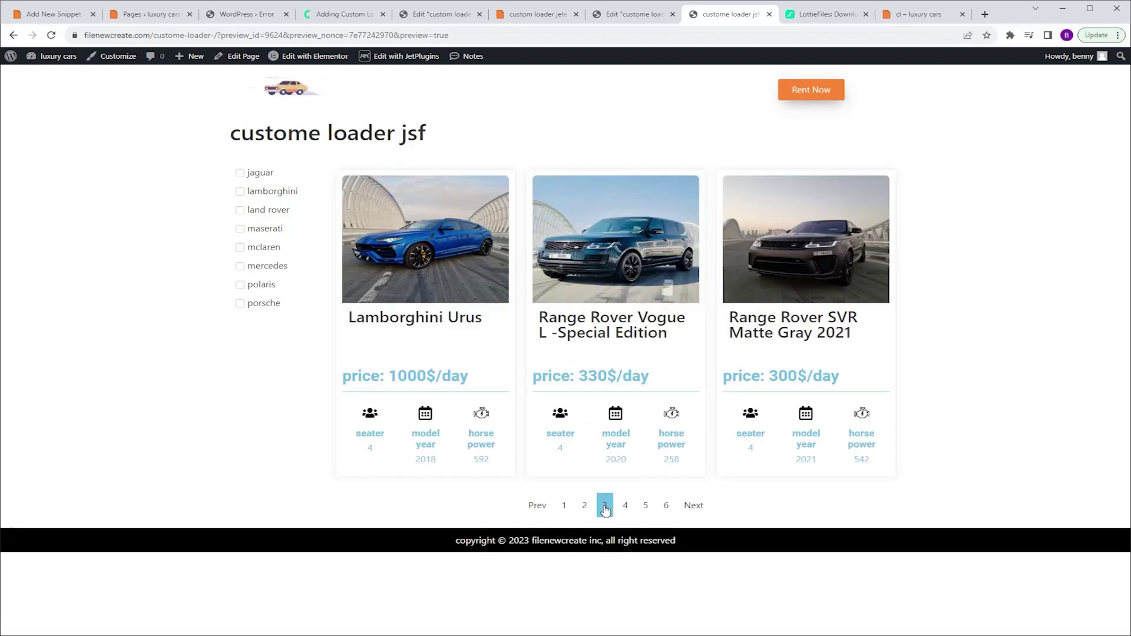
left_click(628, 12)
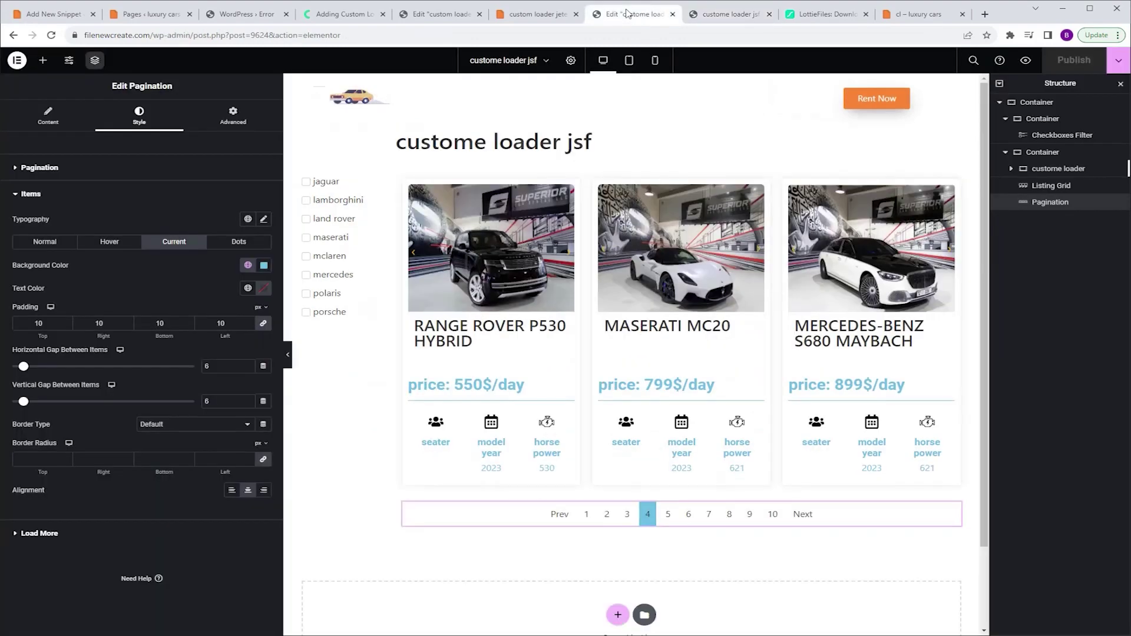
left_click(1054, 169)
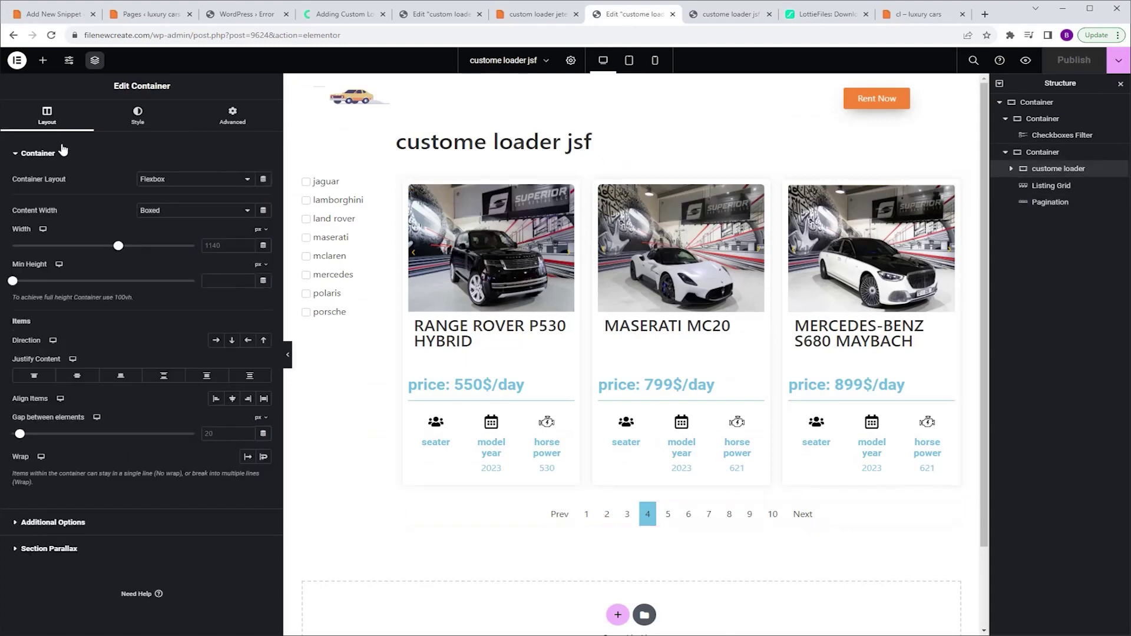
Step: Give the loader container a 580 px minimum height, then preview and page forward twice
left_click(227, 277)
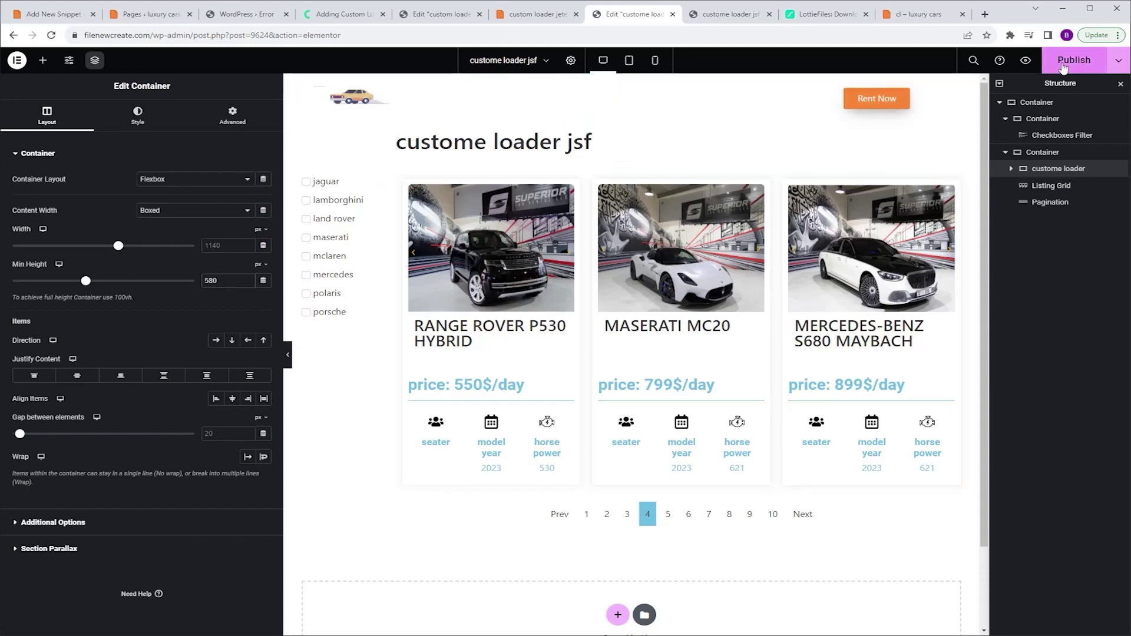
left_click(1025, 62)
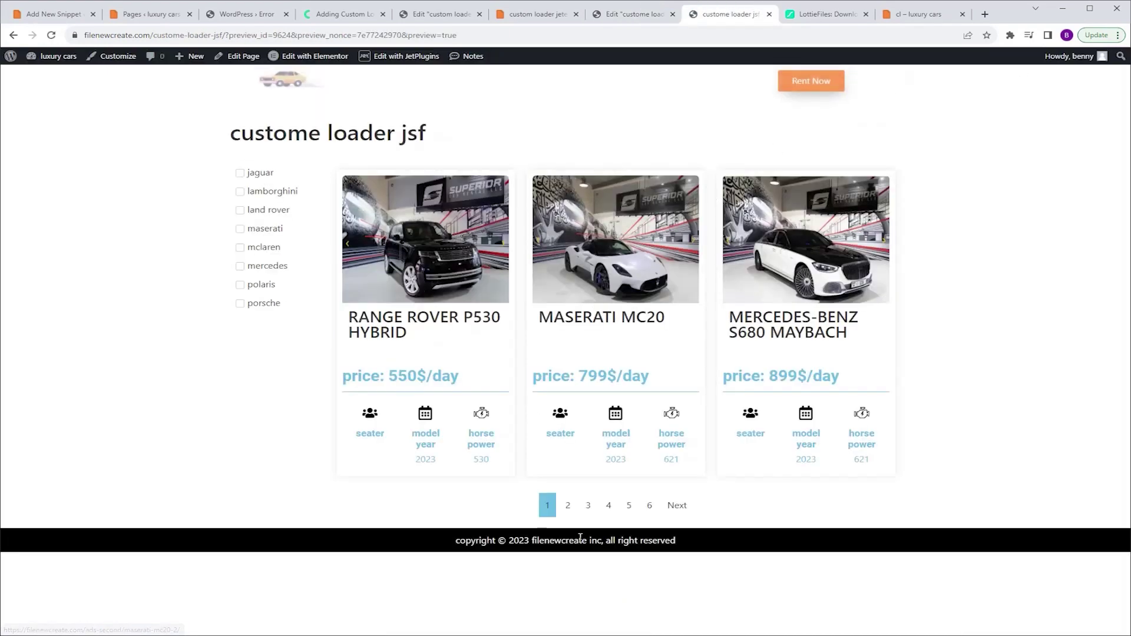
left_click(670, 510)
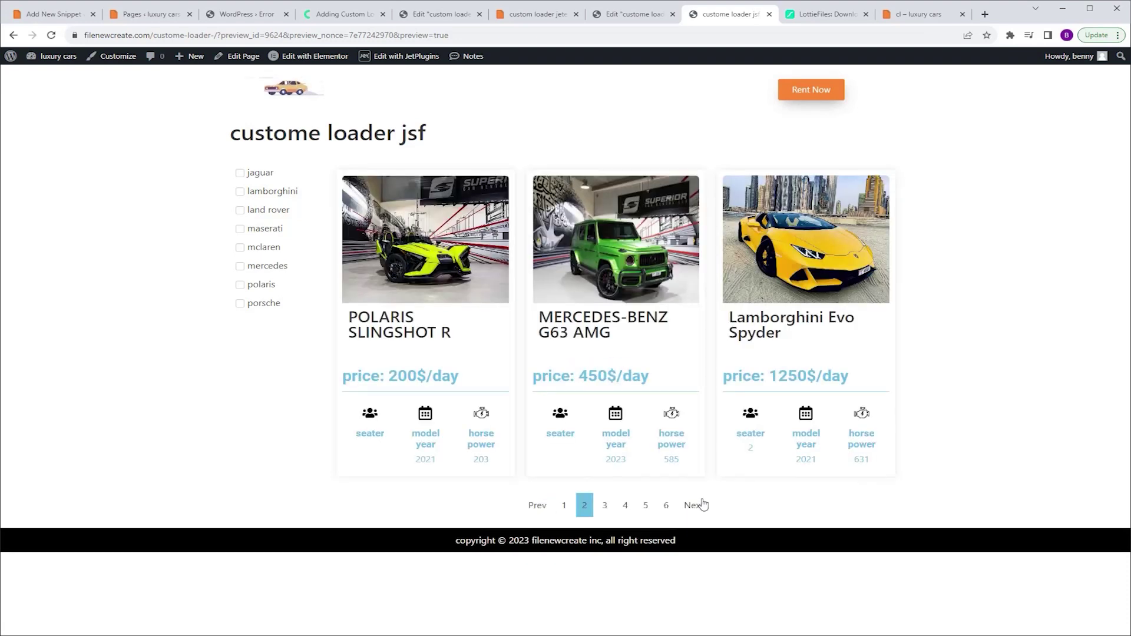
left_click(696, 506)
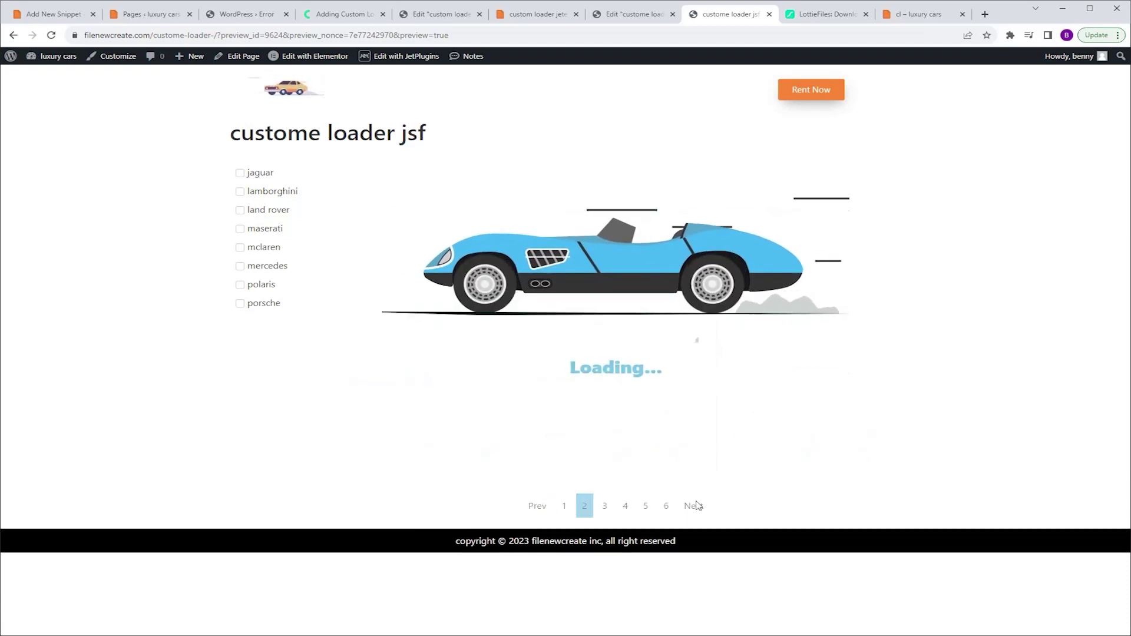